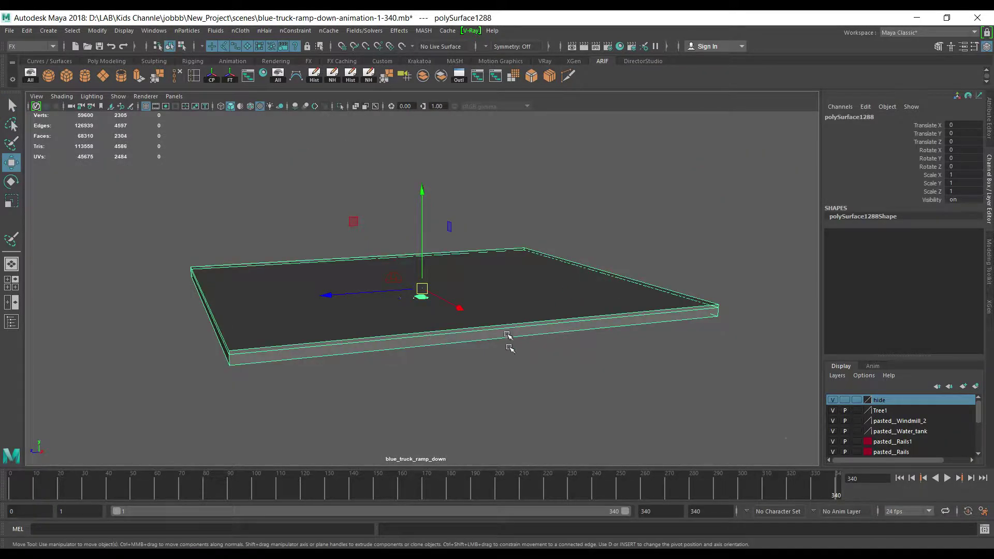
# Select faces on the ground plane and green ramp, then orbit around all four ramps
pyautogui.click(475, 388)
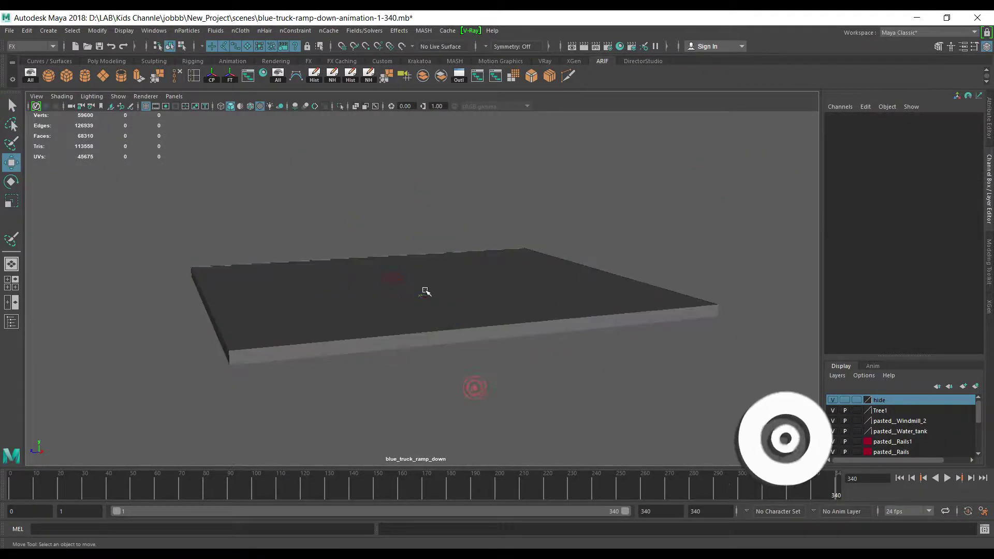
pyautogui.rightClick(422, 295)
pyautogui.click(422, 294)
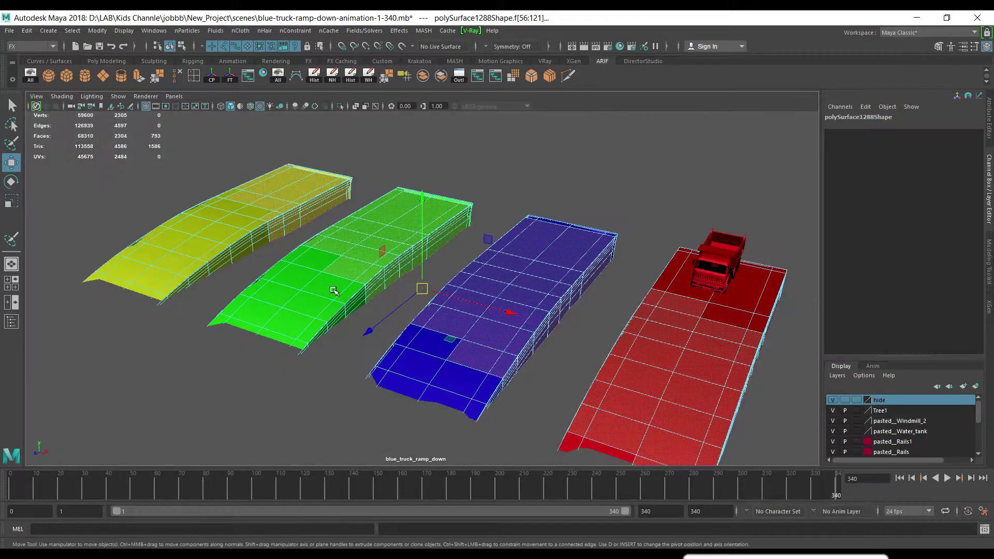
pyautogui.click(361, 299)
pyautogui.scroll(5, 361, 299)
pyautogui.scroll(-5, 362, 299)
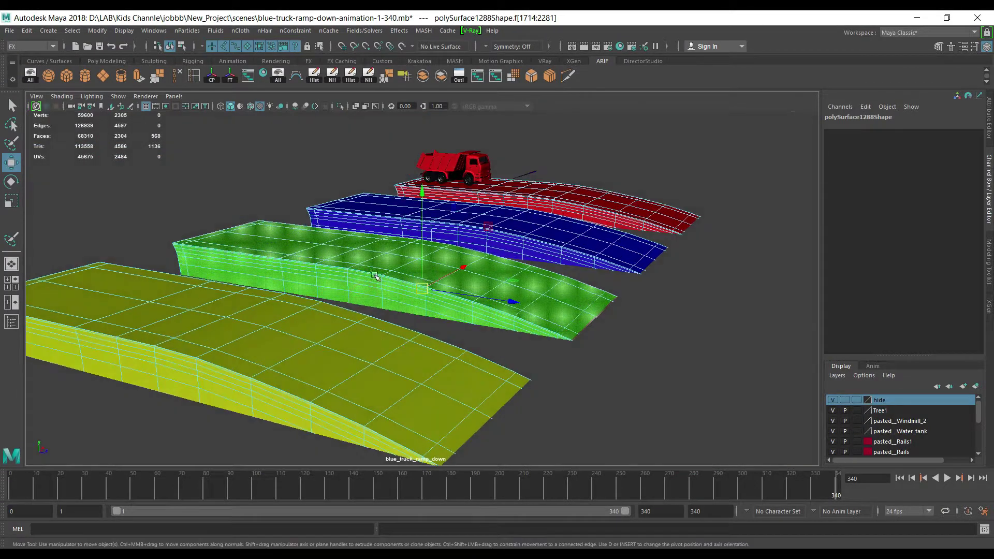
pyautogui.keyDown('alt'); pyautogui.moveTo(361, 299); pyautogui.dragTo(419, 310); pyautogui.keyUp('alt')
pyautogui.scroll(-2, 419, 310)
pyautogui.scroll(3, 290, 281)
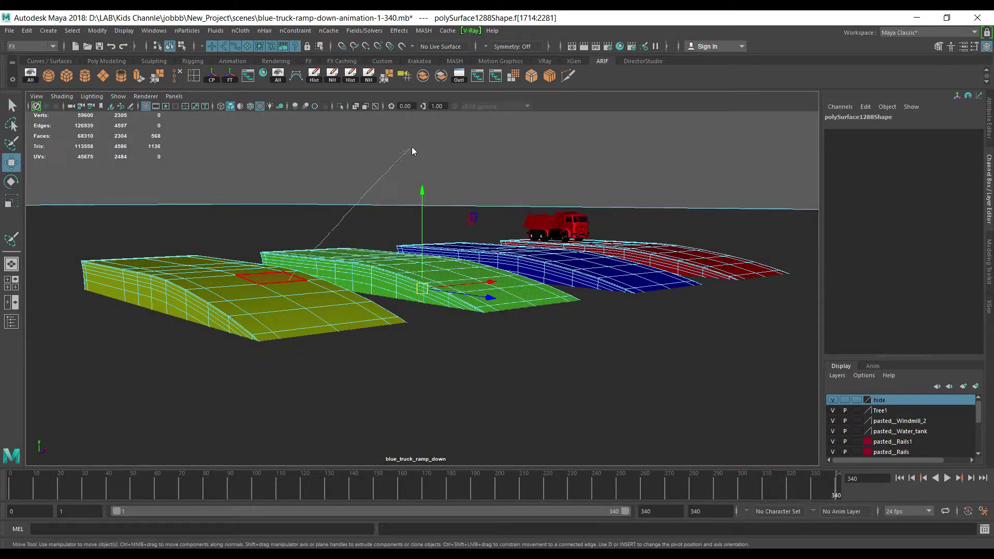
pyautogui.click(288, 170)
pyautogui.moveTo(289, 170)
pyautogui.keyDown('alt'); pyautogui.mouseDown()
pyautogui.moveTo(345, 208)
pyautogui.moveTo(350, 244)
pyautogui.moveTo(468, 262)
pyautogui.mouseUp(); pyautogui.keyUp('alt')
# Select the red truck and frame it in close view
pyautogui.click(532, 237)
pyautogui.press('f')
pyautogui.moveTo(675, 347)
pyautogui.keyDown('alt'); pyautogui.mouseDown()
pyautogui.moveTo(600, 359)
pyautogui.moveTo(499, 317)
pyautogui.moveTo(562, 325)
pyautogui.moveTo(549, 289)
pyautogui.mouseUp(); pyautogui.keyUp('alt')
pyautogui.scroll(-3, 600, 359)
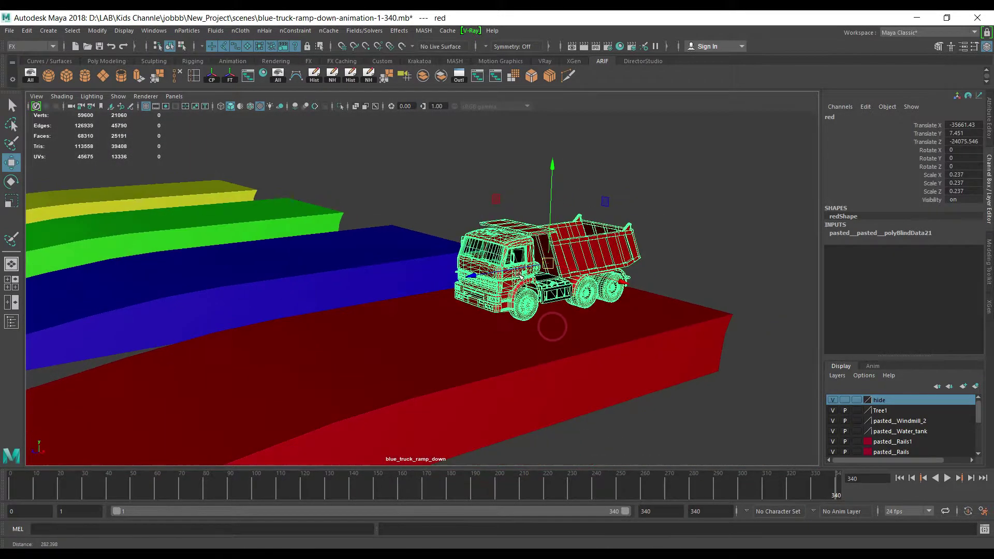
# Dolly closer to the truck and start a V-Ray render of the current frame
pyautogui.moveTo(548, 290)
pyautogui.keyDown('alt'); pyautogui.mouseDown(button='right')
pyautogui.moveTo(579, 311)
pyautogui.moveTo(546, 307)
pyautogui.mouseUp(button='right'); pyautogui.keyUp('alt')
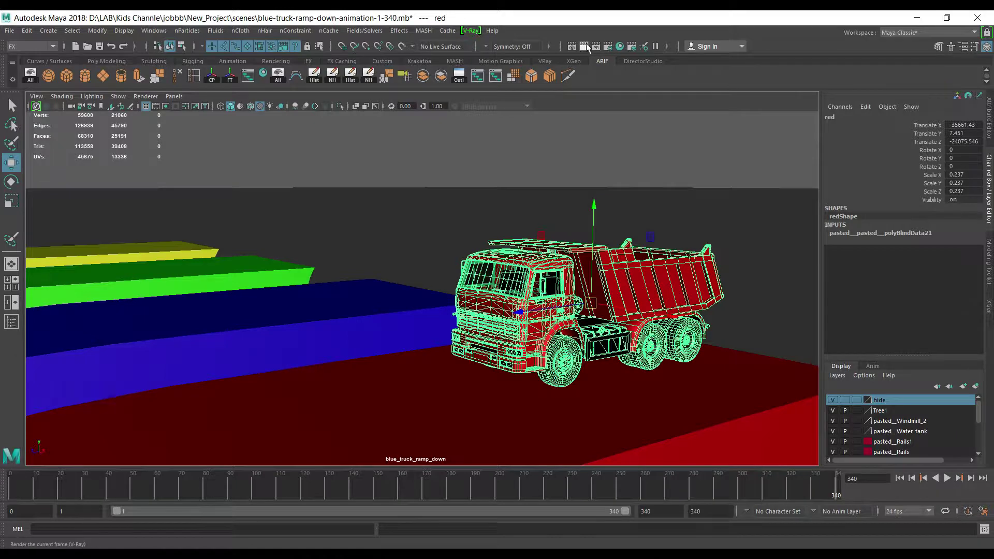
pyautogui.click(586, 46)
pyautogui.moveTo(590, 176); pyautogui.dragTo(526, 76)
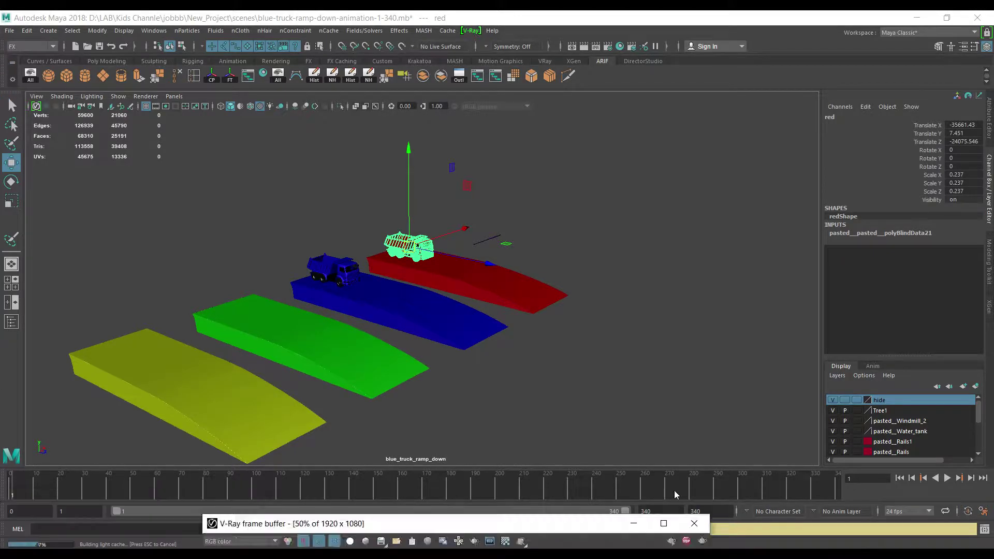
# Zoom the V-Ray frame buffer to inspect the render, then minimize it
pyautogui.scroll(2, 500, 284)
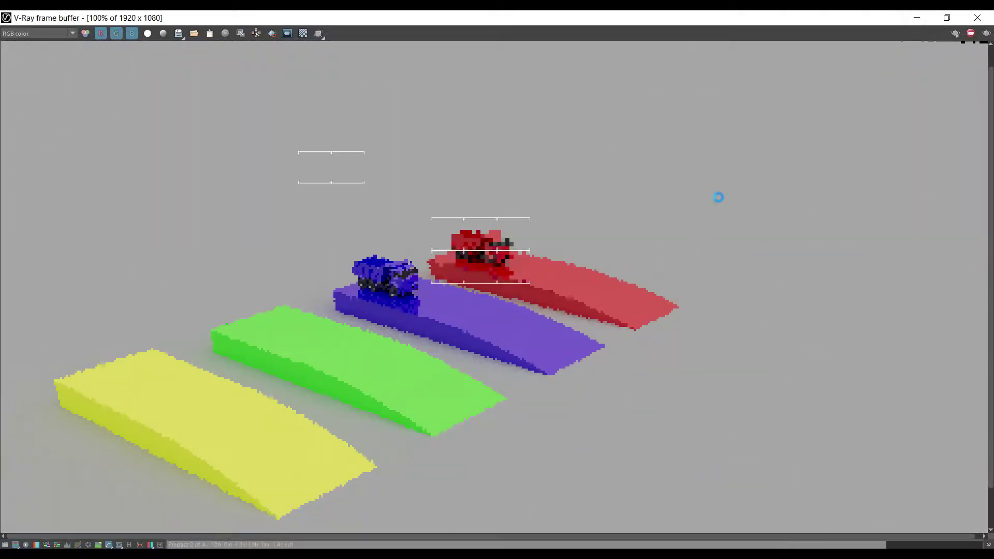
pyautogui.click(906, 21)
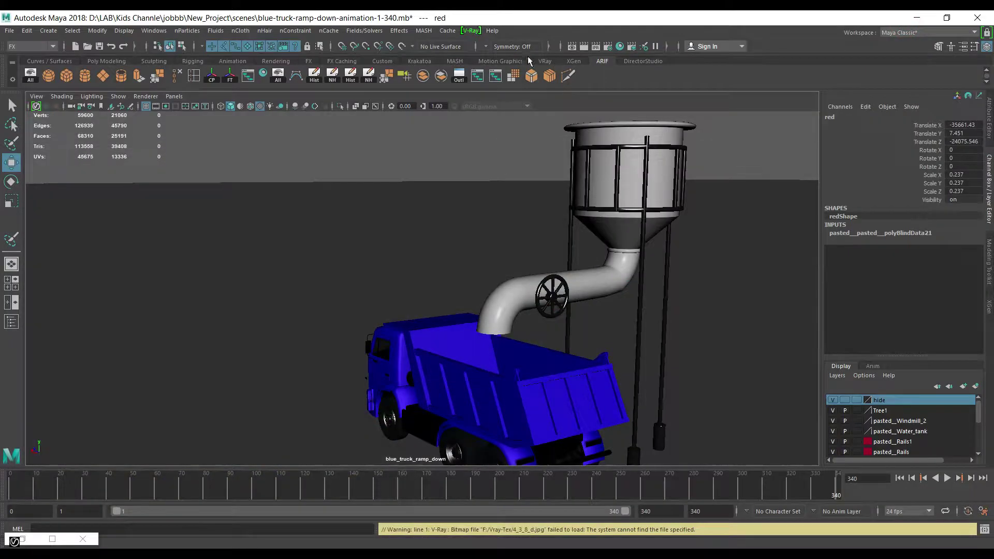
# In Render Settings, set Animation to Disabled and Renderable Camera to persp
pyautogui.click(608, 46)
pyautogui.scroll(-3, 223, 251)
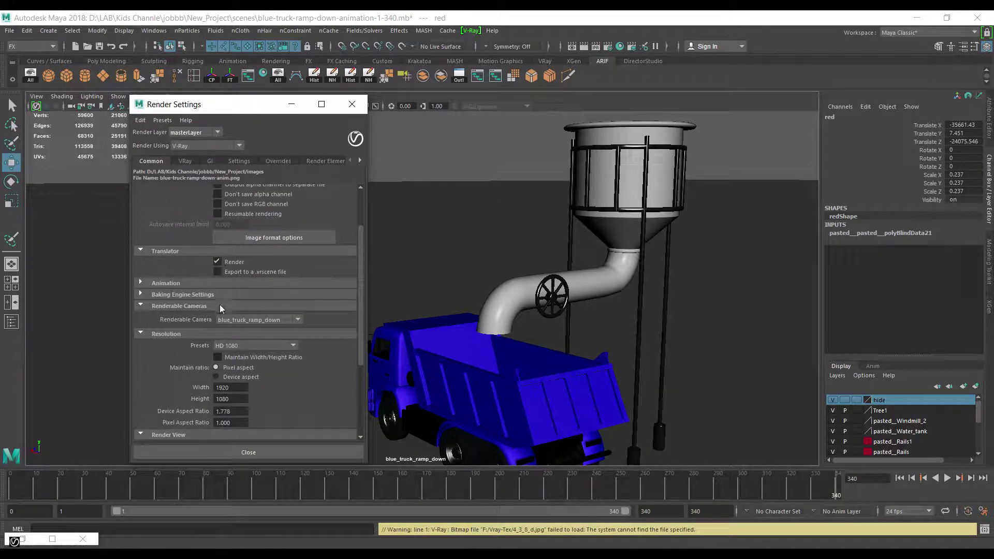
pyautogui.click(160, 283)
pyautogui.click(214, 294)
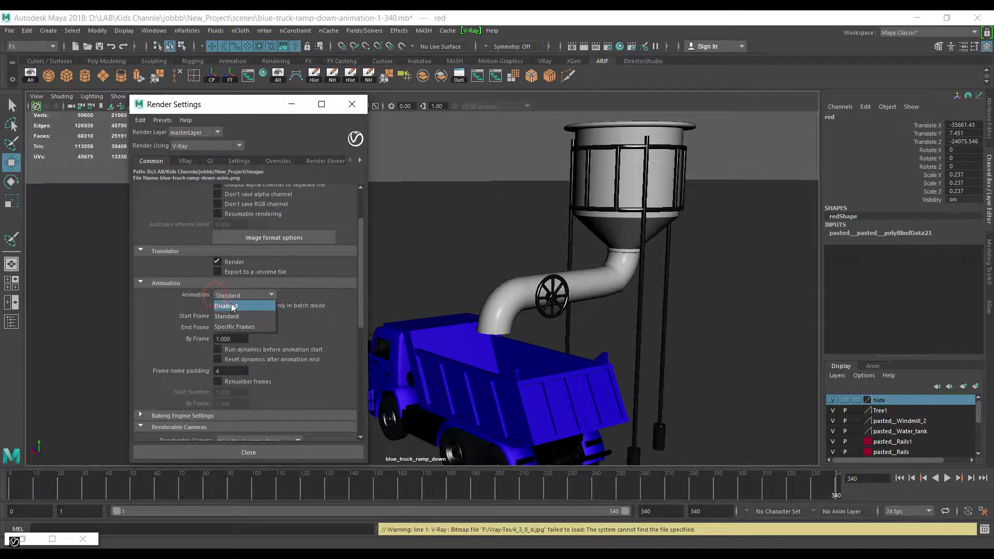
pyautogui.click(231, 332)
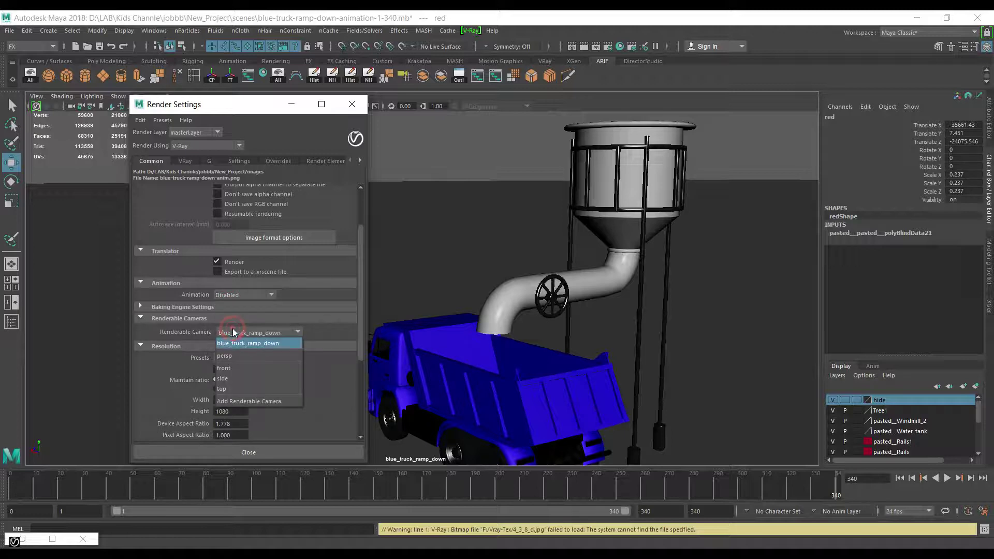
pyautogui.click(244, 332)
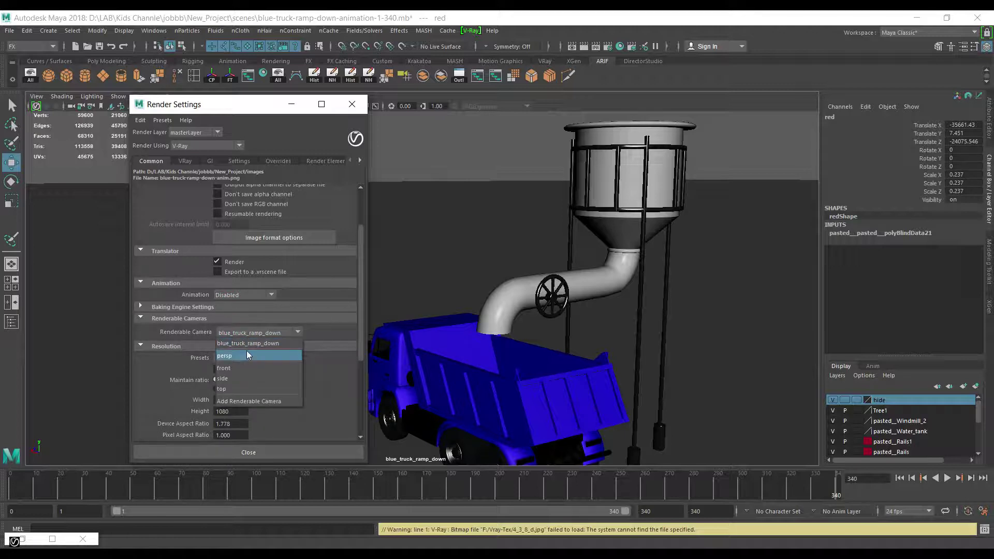
pyautogui.click(247, 355)
pyautogui.click(272, 453)
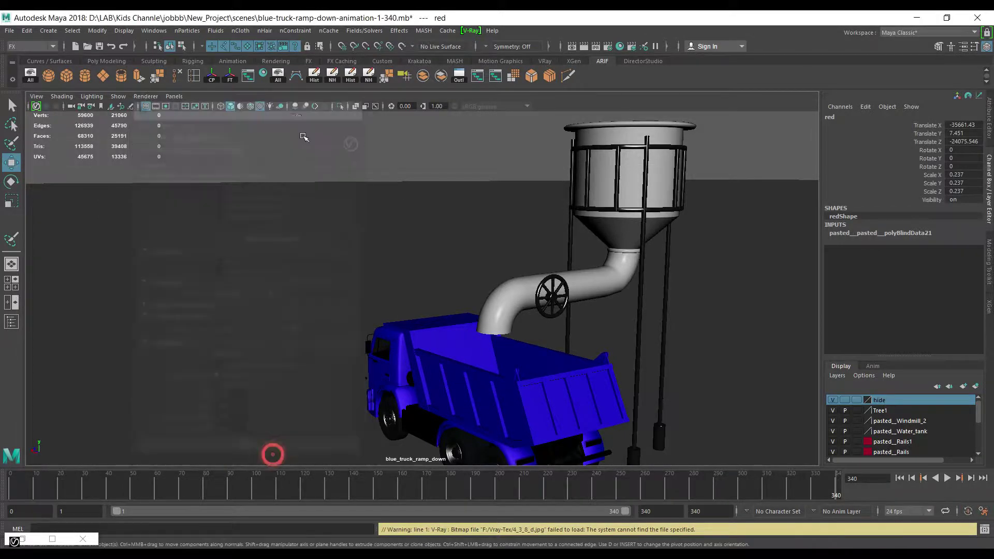
# Make the viewport look through the persp camera and select the truck
pyautogui.click(173, 97)
pyautogui.moveTo(191, 107)
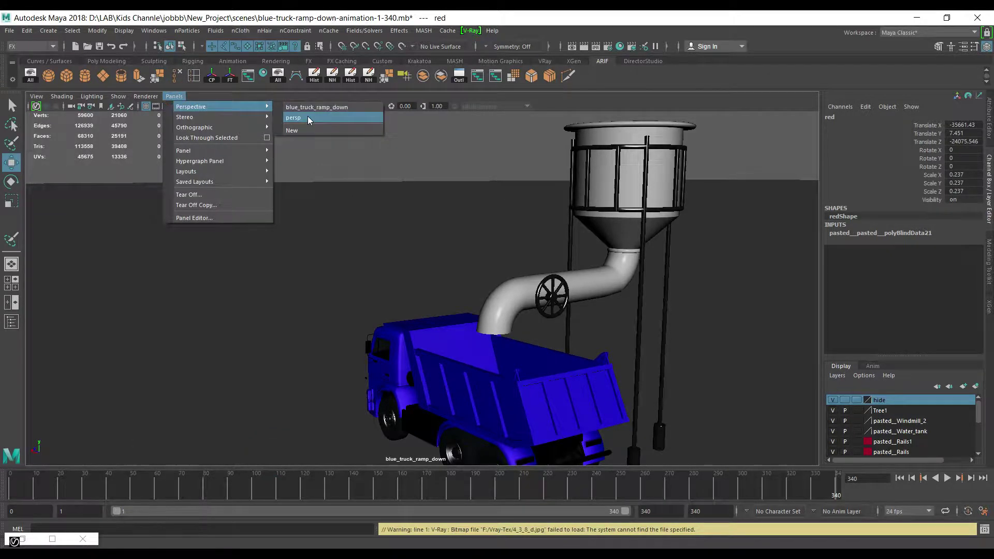
pyautogui.click(307, 117)
pyautogui.click(329, 311)
pyautogui.scroll(-5, 444, 273)
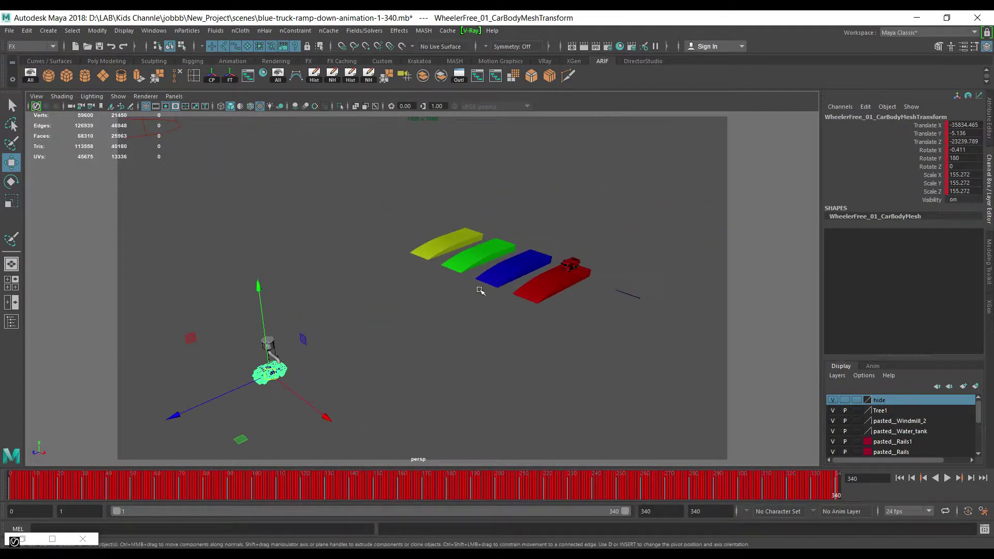
# Orbit to a side view of the red truck, go to frame 1, and render it with V-Ray
pyautogui.click(579, 258)
pyautogui.moveTo(579, 259)
pyautogui.keyDown('alt'); pyautogui.mouseDown()
pyautogui.moveTo(360, 243)
pyautogui.moveTo(486, 232)
pyautogui.moveTo(478, 264)
pyautogui.moveTo(495, 300)
pyautogui.mouseUp(); pyautogui.keyUp('alt')
pyautogui.scroll(5, 486, 232)
pyautogui.scroll(-3, 486, 232)
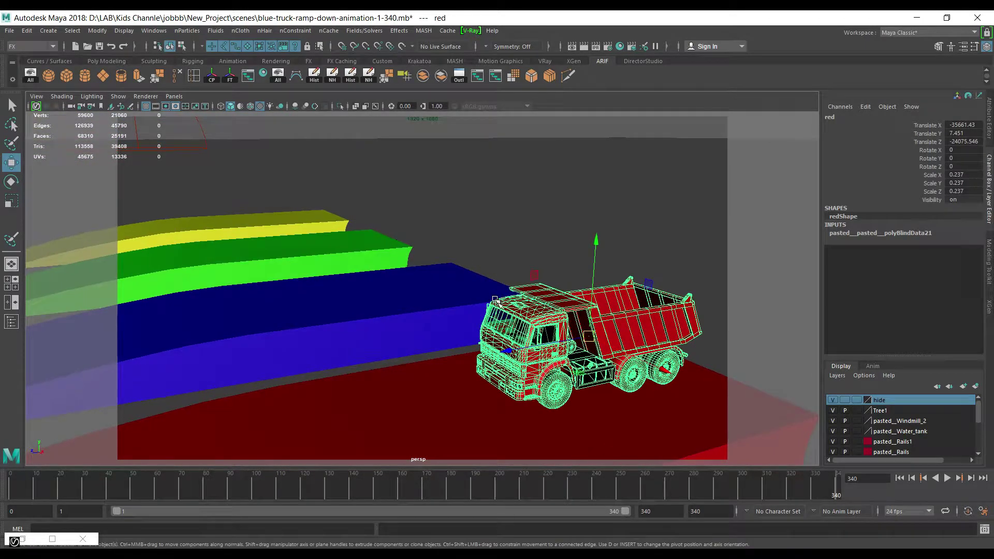
pyautogui.click(215, 478)
pyautogui.moveTo(516, 217)
pyautogui.keyDown('alt'); pyautogui.mouseDown()
pyautogui.moveTo(497, 243)
pyautogui.moveTo(501, 255)
pyautogui.moveTo(520, 257)
pyautogui.mouseUp(); pyautogui.keyUp('alt')
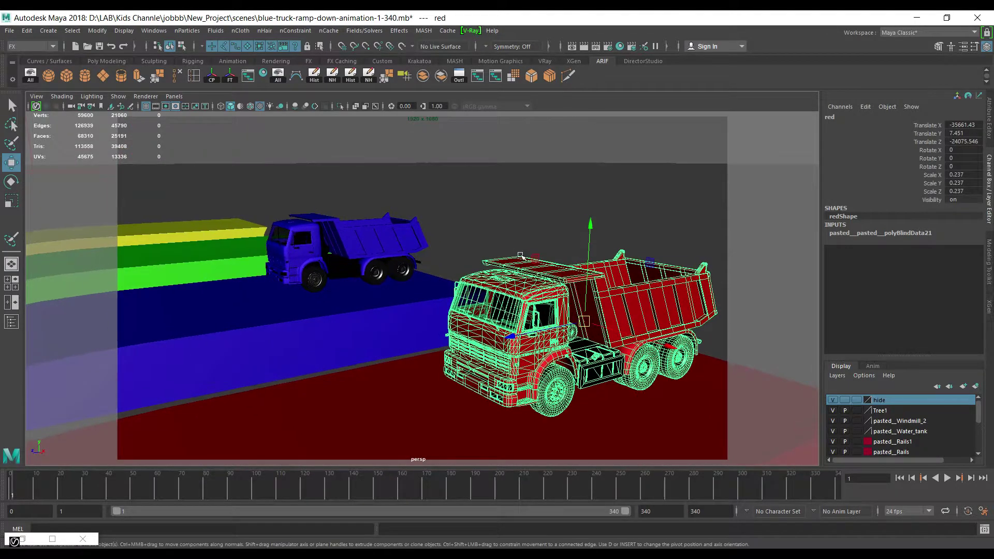
pyautogui.click(585, 46)
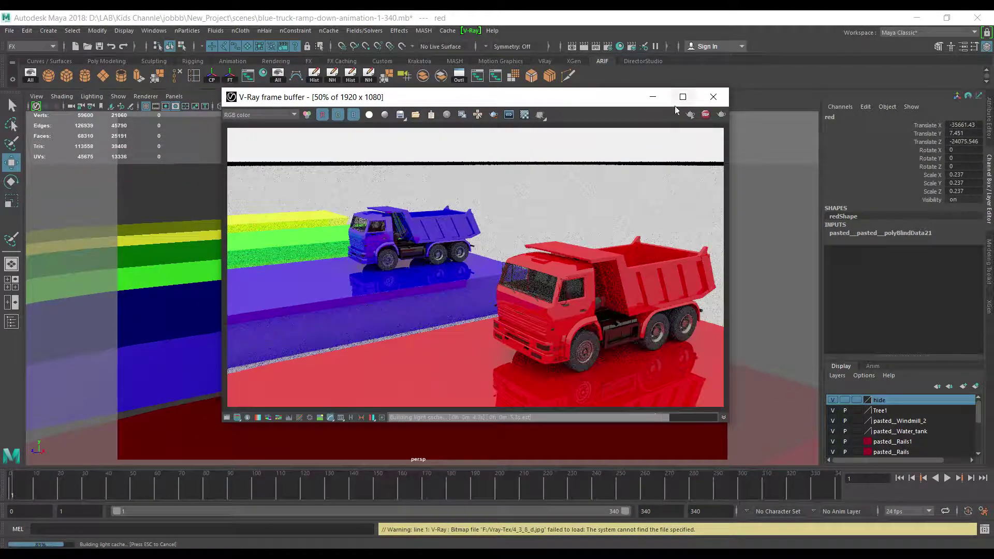
# Maximize the V-Ray frame buffer and view the render at 100%
pyautogui.click(682, 98)
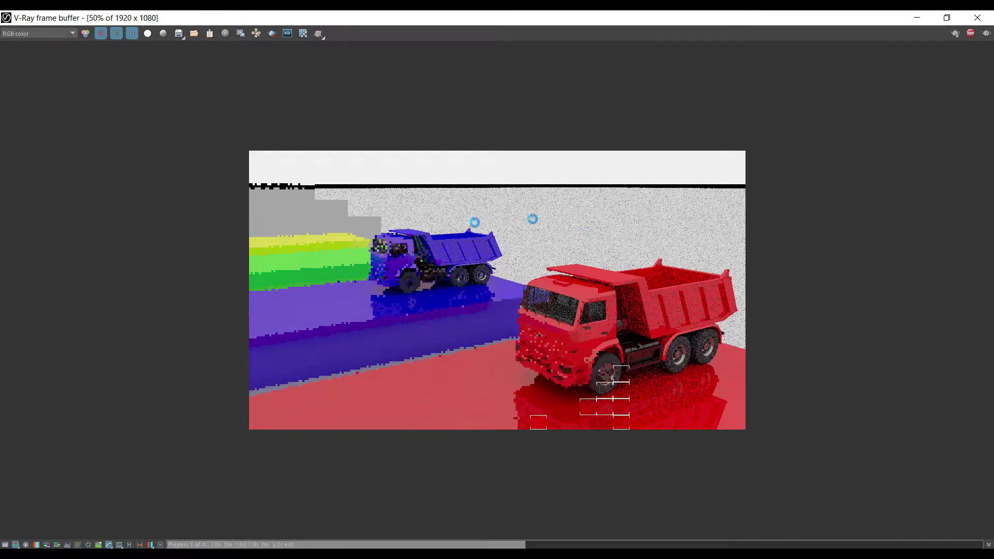
pyautogui.doubleClick(587, 247)
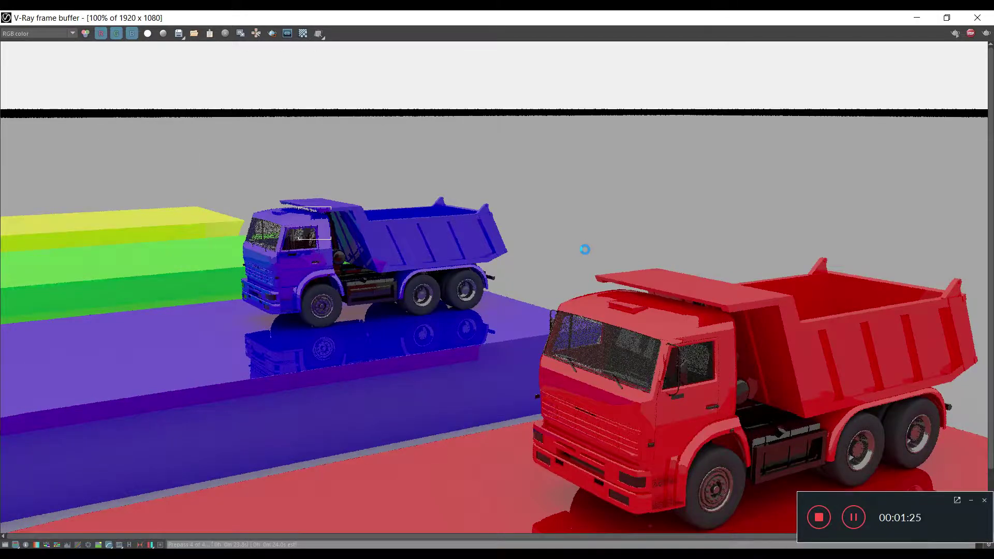
pyautogui.scroll(-2, 694, 366)
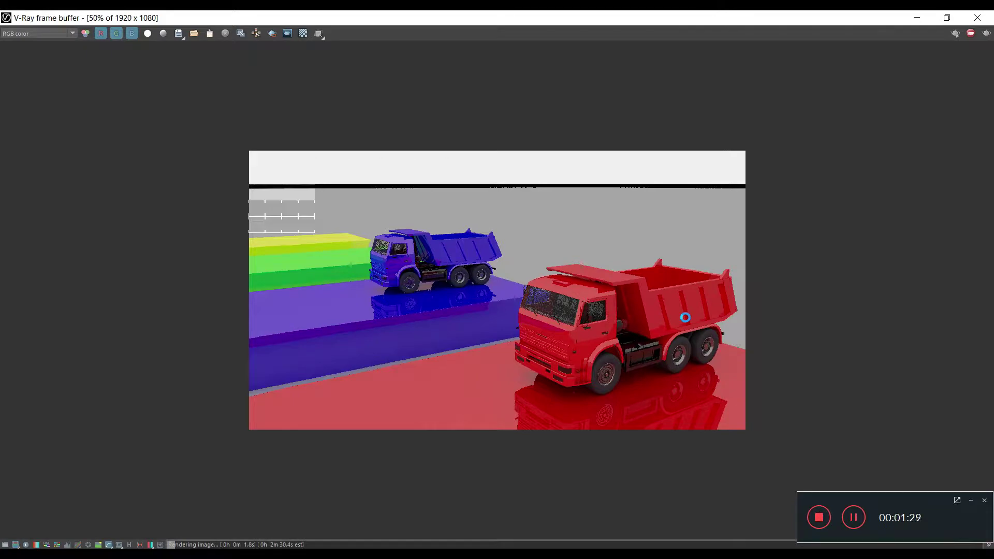
pyautogui.scroll(2, 685, 317)
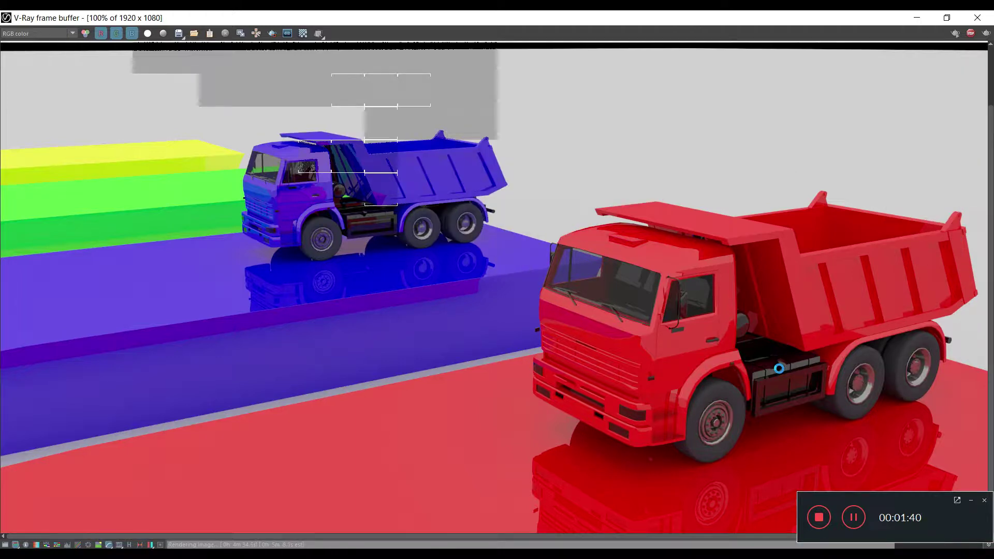
pyautogui.click(970, 500)
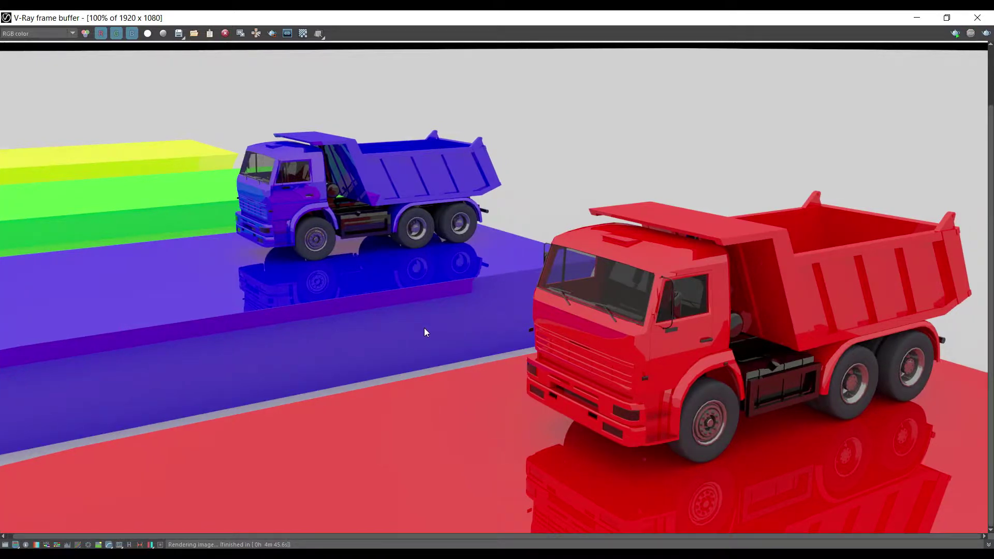
# Zoom and pan the finished render to inspect the reflections on the floor
pyautogui.scroll(-1, 424, 332)
pyautogui.scroll(1, 474, 338)
pyautogui.scroll(1, 474, 339)
pyautogui.scroll(-2, 484, 361)
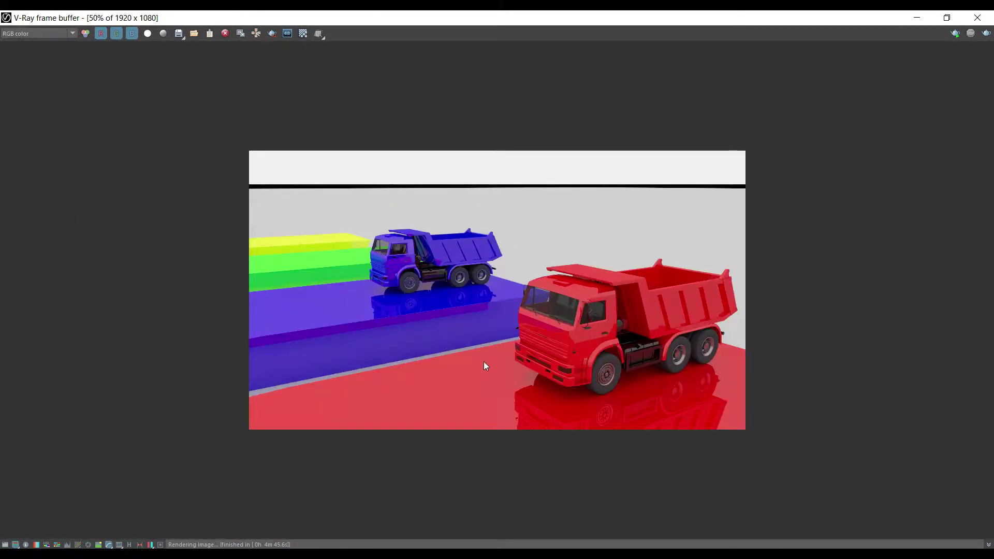
pyautogui.scroll(1, 486, 366)
pyautogui.moveTo(522, 452)
pyautogui.mouseDown(button='middle')
pyautogui.moveTo(515, 376)
pyautogui.moveTo(520, 395)
pyautogui.moveTo(551, 352)
pyautogui.mouseUp(button='middle')
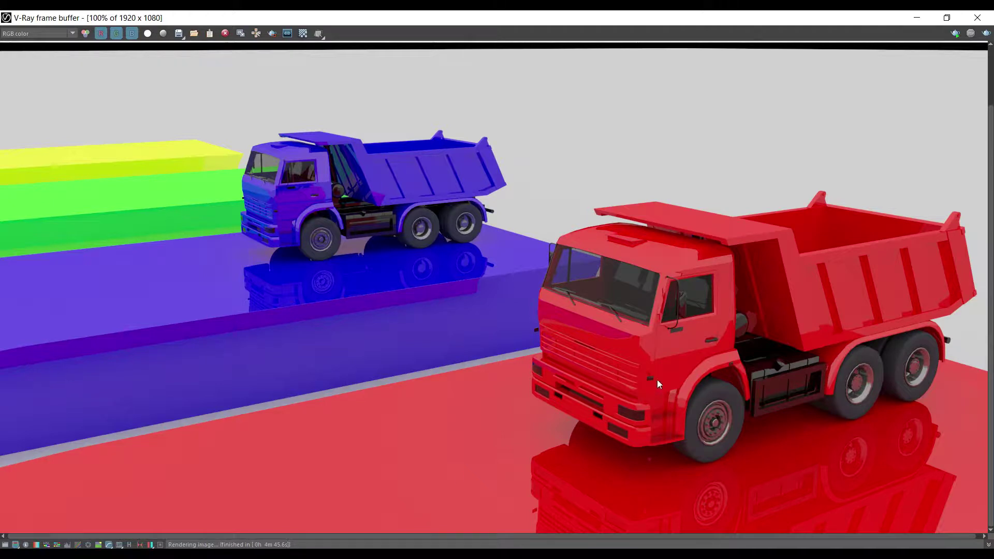
pyautogui.scroll(-2, 496, 310)
pyautogui.scroll(2, 506, 332)
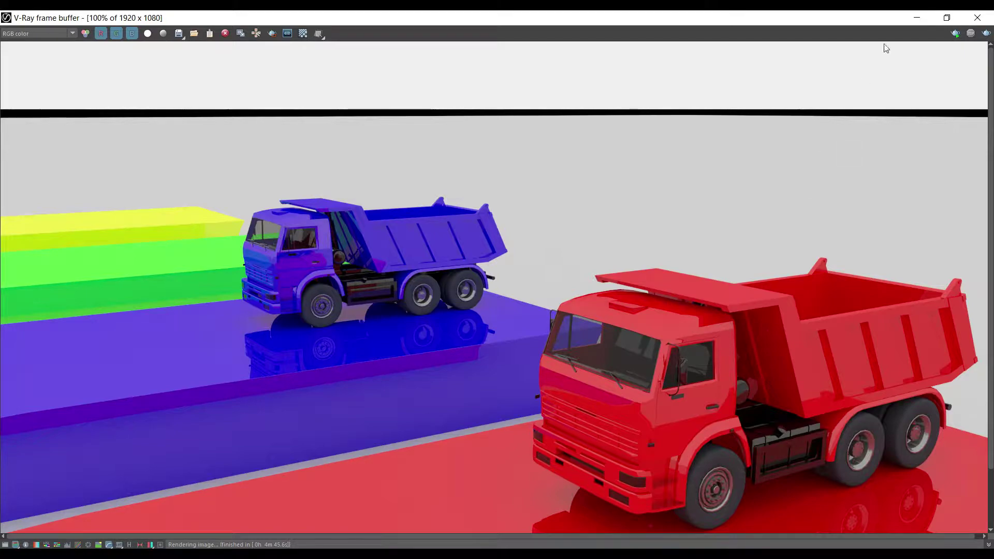
# Restore the V-Ray frame buffer to a smaller window and hide it
pyautogui.moveTo(611, 18); pyautogui.dragTo(569, 77)
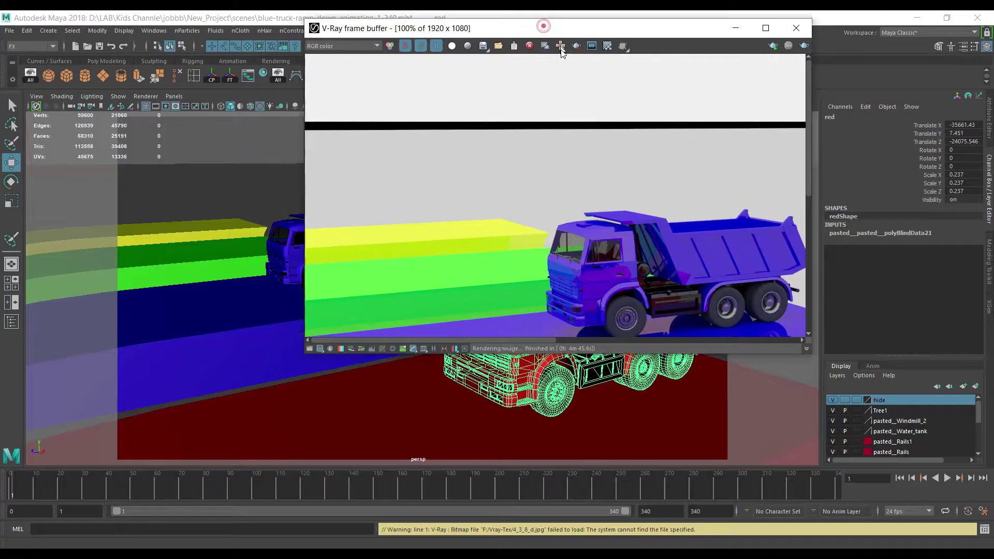
pyautogui.scroll(-1, 585, 222)
pyautogui.scroll(-1, 606, 296)
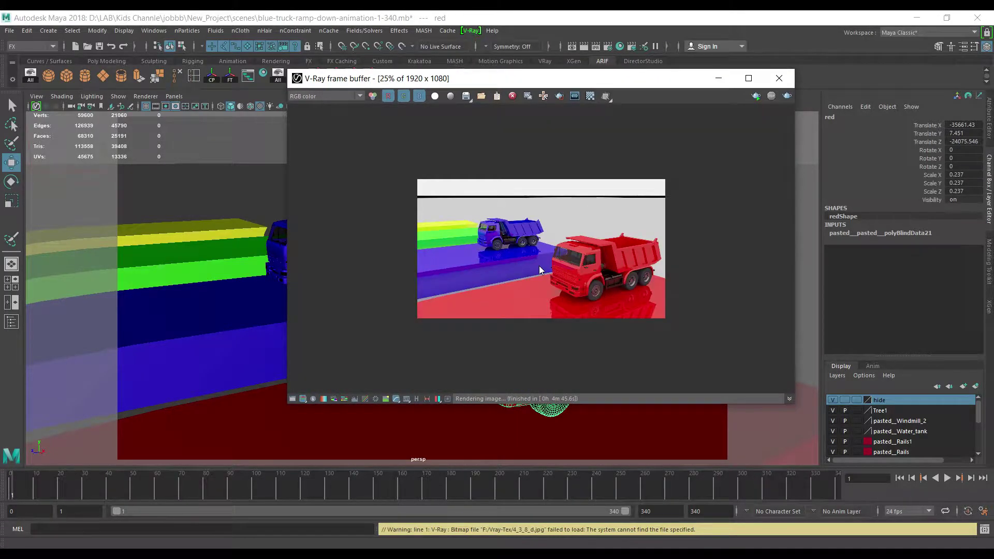
pyautogui.scroll(1, 591, 266)
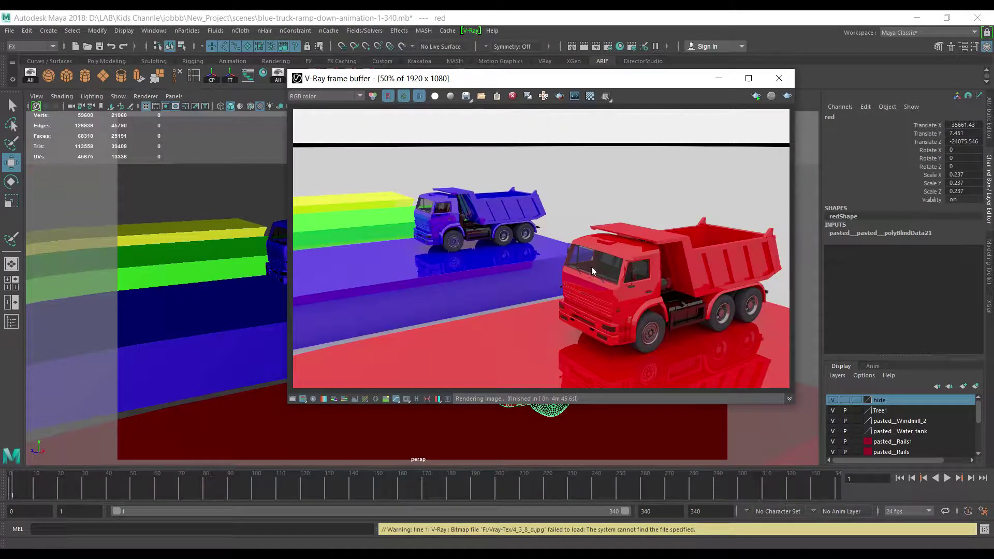
pyautogui.click(717, 79)
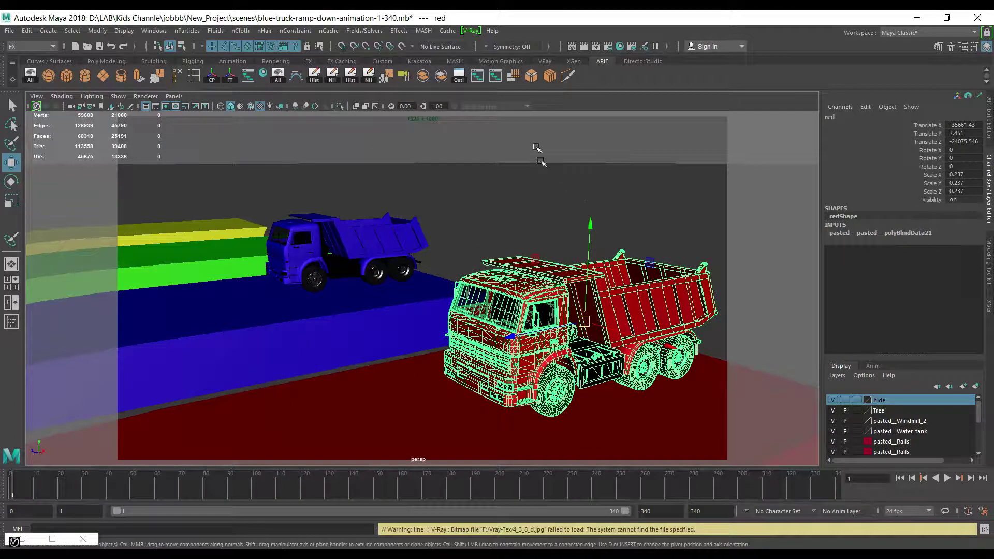
# Orbit around the ramp scene, frame the red truck, and delete the selection
pyautogui.click(533, 132)
pyautogui.keyDown('alt'); pyautogui.moveTo(533, 319); pyautogui.dragTo(281, 220, button='right'); pyautogui.keyUp('alt')
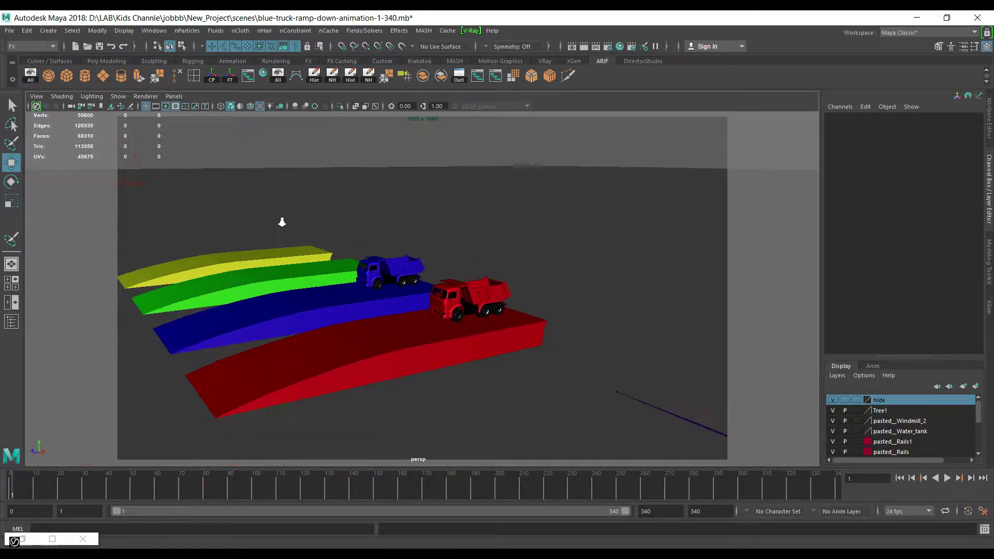
pyautogui.keyDown('alt'); pyautogui.moveTo(282, 220); pyautogui.dragTo(361, 276); pyautogui.keyUp('alt')
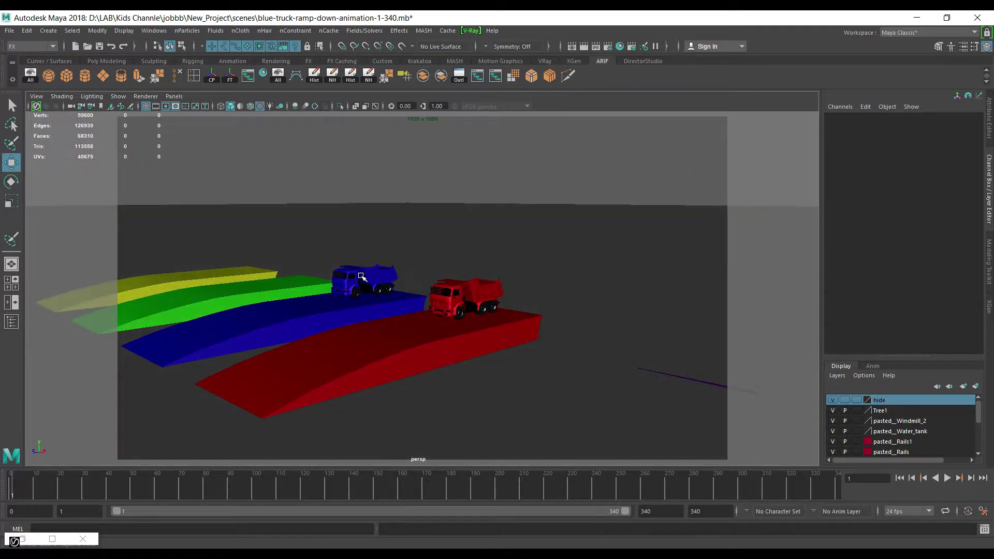
pyautogui.click(447, 296)
pyautogui.press('f')
pyautogui.scroll(-2, 445, 287)
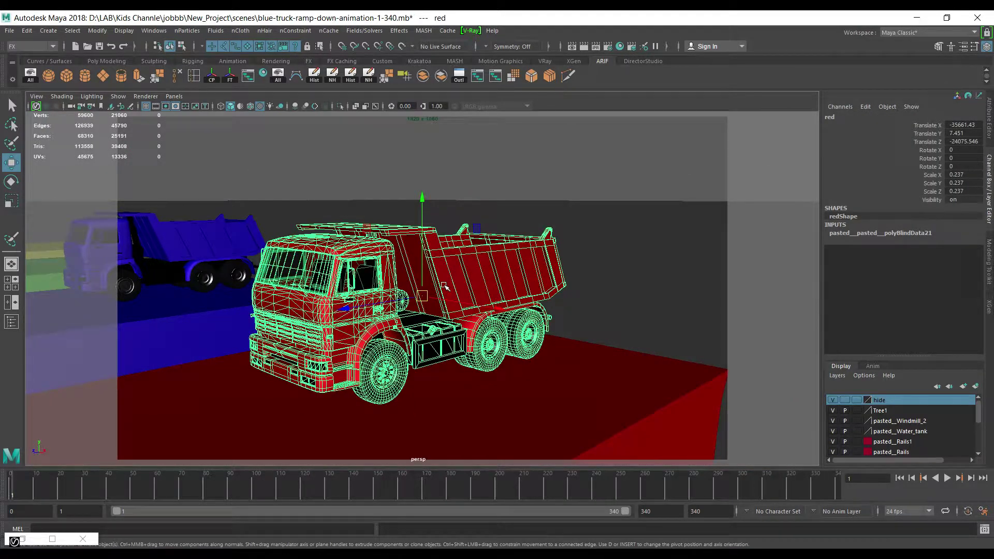
pyautogui.press('Delete')
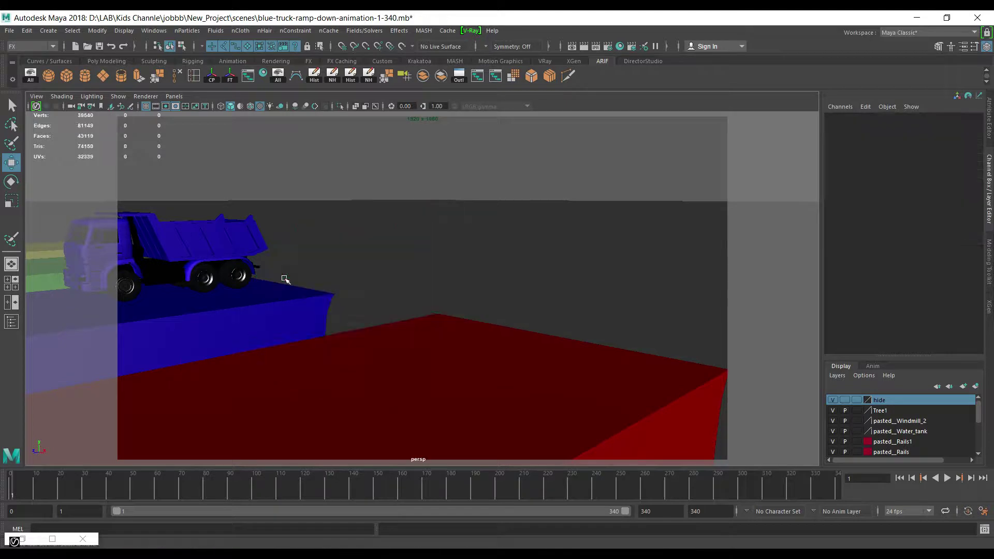
# Select the blue truck's parent group and delete the whole blue truck
pyautogui.scroll(-2, 472, 238)
pyautogui.scroll(-2, 518, 304)
pyautogui.scroll(-3, 517, 305)
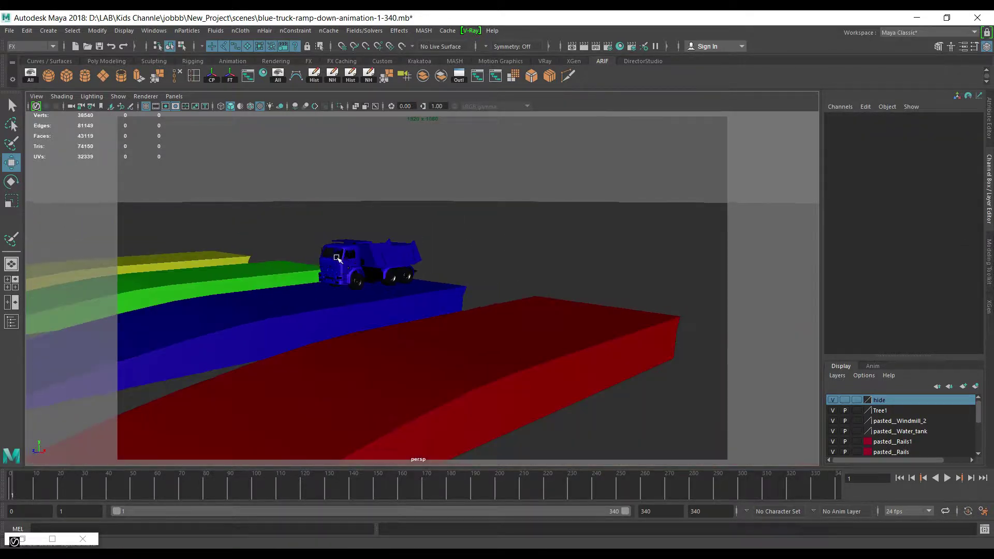
pyautogui.click(376, 245)
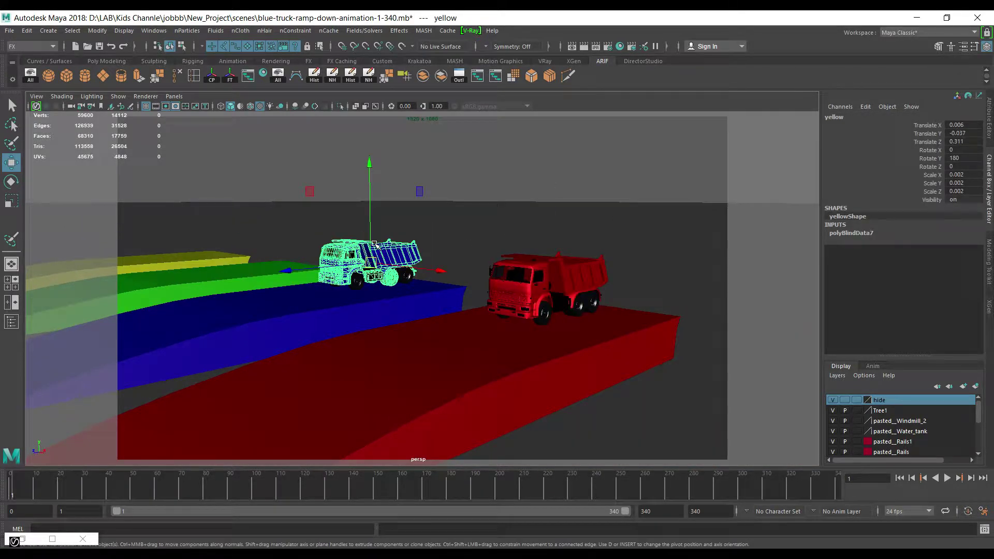
pyautogui.press('Up')
pyautogui.press('Delete')
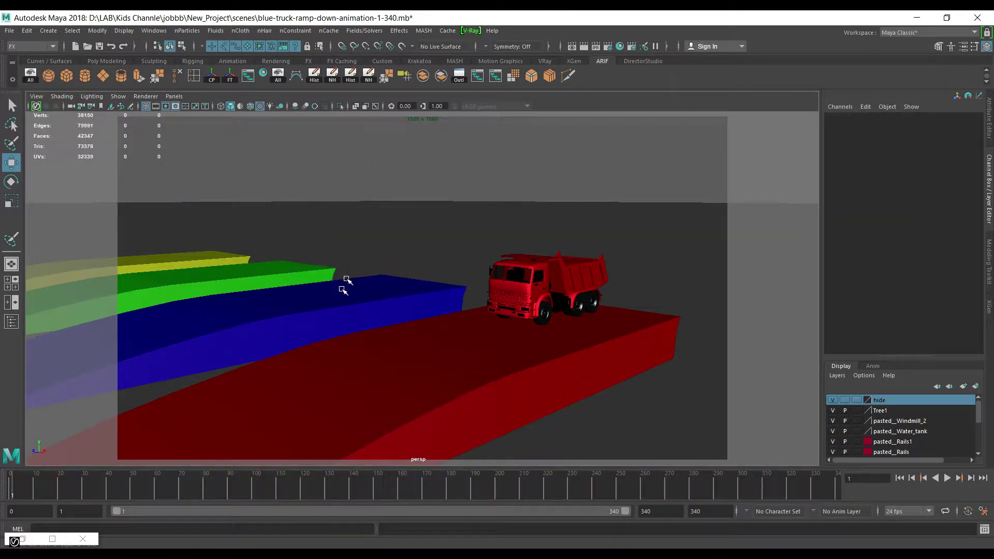
# Hide the dome light with Ctrl+H and select the ramp mesh polySurface1288
pyautogui.moveTo(379, 383)
pyautogui.keyDown('alt'); pyautogui.mouseDown(button='right')
pyautogui.moveTo(428, 270)
pyautogui.moveTo(302, 233)
pyautogui.moveTo(561, 377)
pyautogui.moveTo(475, 293)
pyautogui.mouseUp(button='right'); pyautogui.keyUp('alt')
pyautogui.moveTo(475, 294)
pyautogui.keyDown('alt'); pyautogui.mouseDown()
pyautogui.moveTo(444, 284)
pyautogui.moveTo(408, 178)
pyautogui.moveTo(433, 259)
pyautogui.moveTo(397, 245)
pyautogui.moveTo(450, 288)
pyautogui.moveTo(451, 310)
pyautogui.moveTo(346, 310)
pyautogui.moveTo(389, 311)
pyautogui.moveTo(242, 193)
pyautogui.mouseUp(); pyautogui.keyUp('alt')
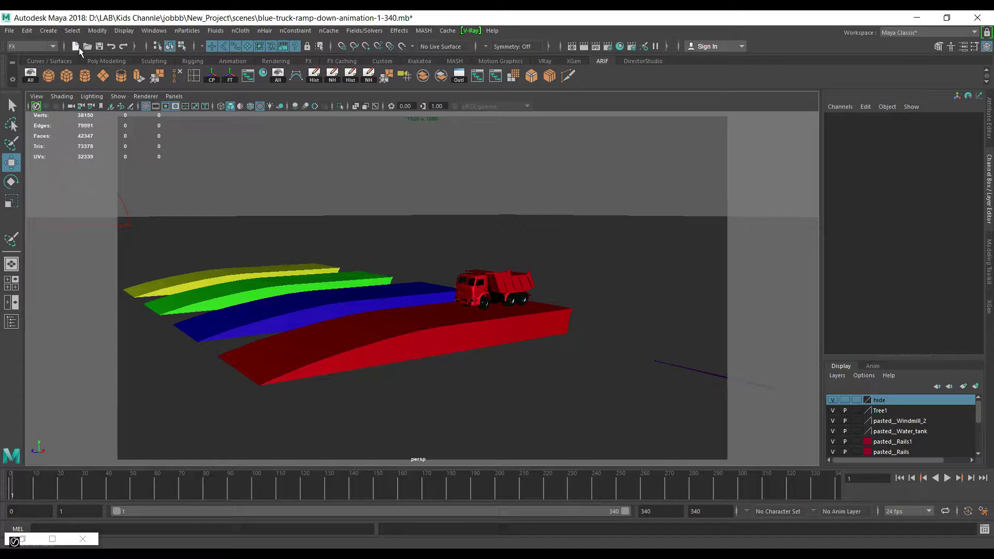
pyautogui.moveTo(375, 317)
pyautogui.keyDown('alt'); pyautogui.mouseDown()
pyautogui.moveTo(311, 288)
pyautogui.moveTo(220, 192)
pyautogui.mouseUp(); pyautogui.keyUp('alt')
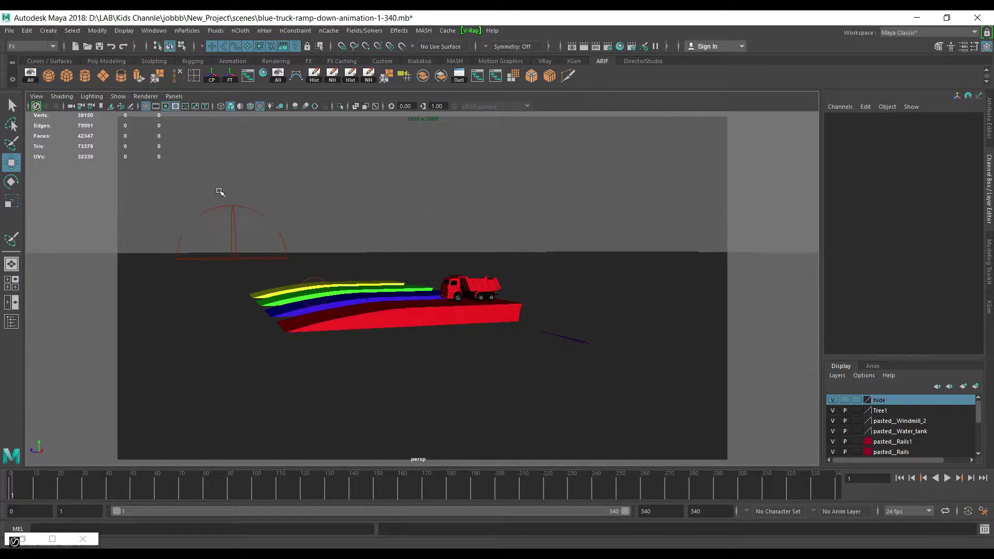
pyautogui.click(267, 214)
pyautogui.hotkey('ctrl', 'h')
pyautogui.scroll(-3, 584, 319)
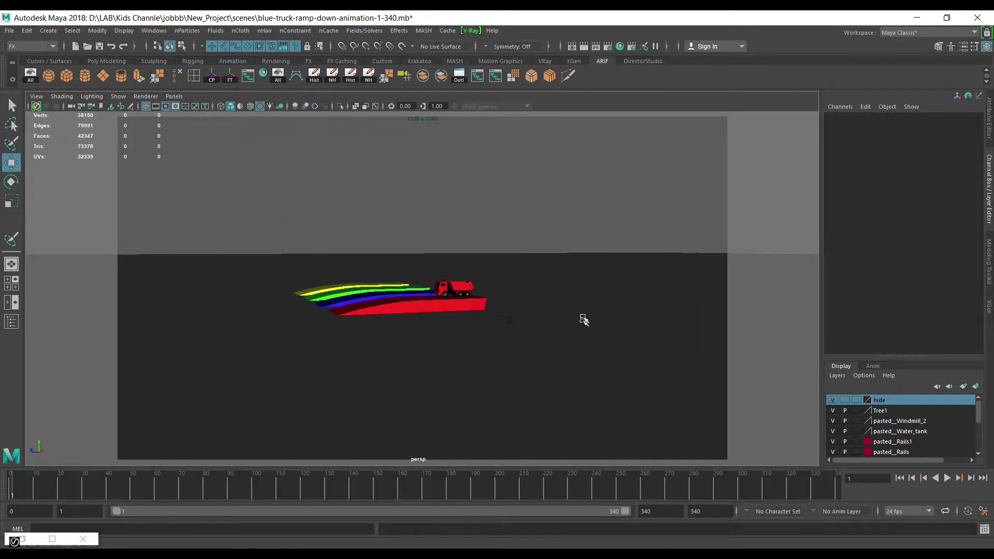
pyautogui.scroll(2, 362, 311)
pyautogui.keyDown('alt'); pyautogui.moveTo(402, 326); pyautogui.dragTo(362, 290); pyautogui.keyUp('alt')
pyautogui.click(303, 255)
# Assign a new Phong material to the ramps and open the Attribute Editor
pyautogui.moveTo(352, 364)
pyautogui.keyDown('alt'); pyautogui.mouseDown(button='right')
pyautogui.moveTo(368, 360)
pyautogui.moveTo(357, 481)
pyautogui.mouseUp(button='right'); pyautogui.keyUp('alt')
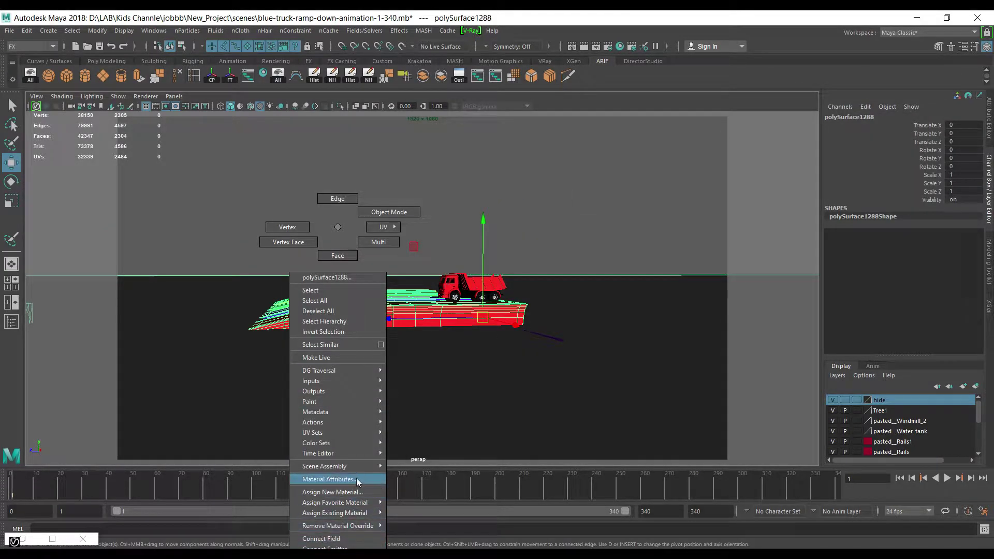
pyautogui.keyDown('alt'); pyautogui.moveTo(427, 468); pyautogui.dragTo(446, 255); pyautogui.keyUp('alt')
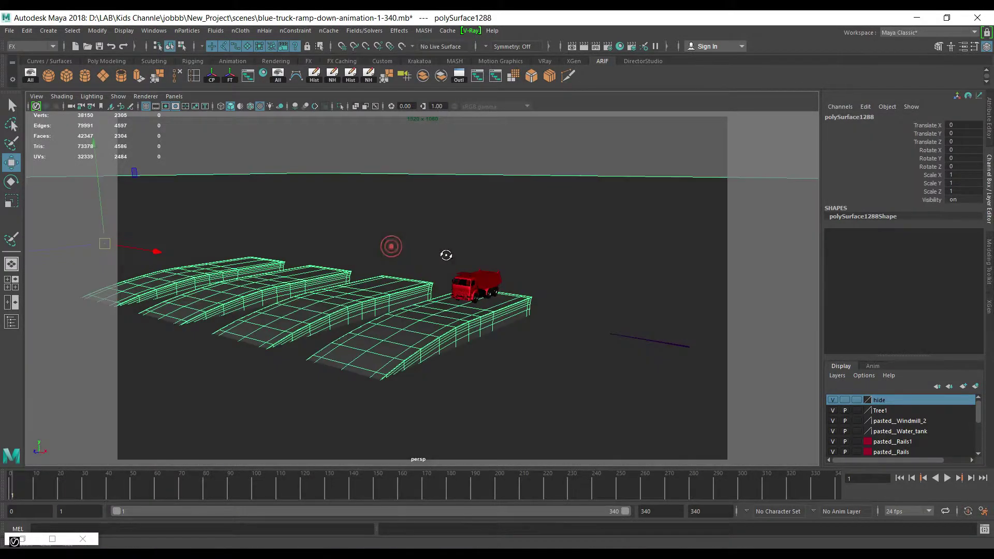
pyautogui.click(412, 238)
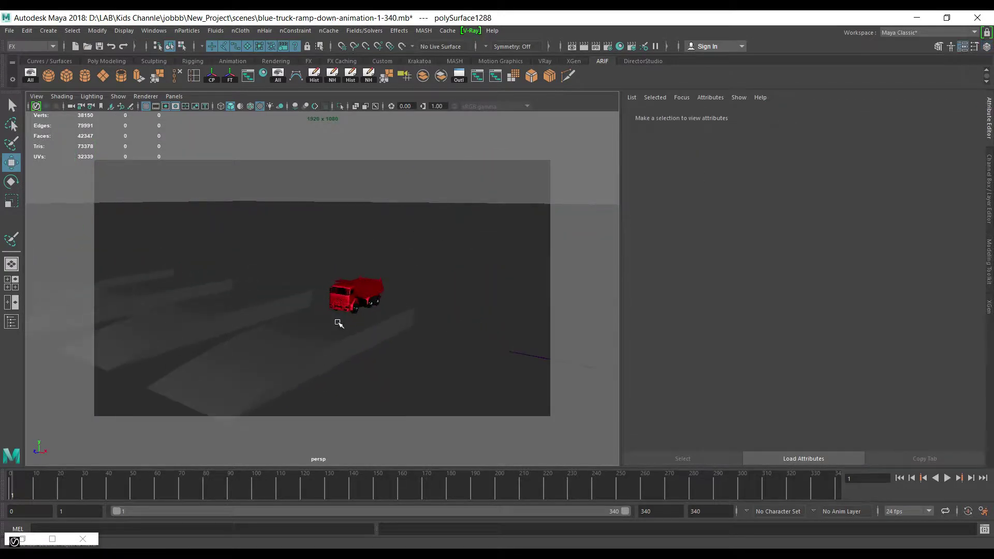
# Assign a new Phong material, phong2, to the red truck, turning it grey
pyautogui.click(348, 293)
pyautogui.moveTo(347, 293); pyautogui.dragTo(350, 527, button='right')
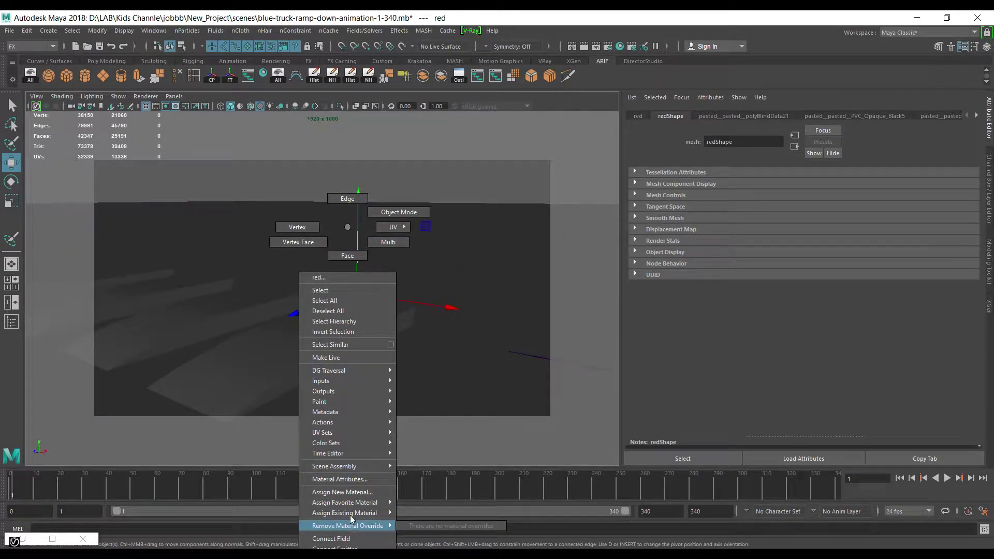
pyautogui.moveTo(343, 501)
pyautogui.click(429, 504)
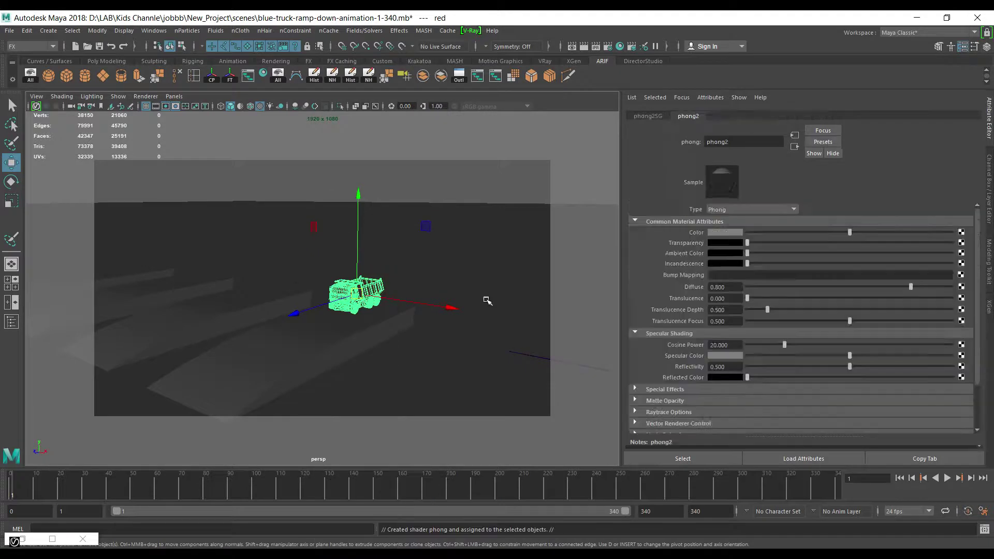
pyautogui.click(410, 182)
pyautogui.keyDown('alt'); pyautogui.moveTo(321, 270); pyautogui.dragTo(428, 260); pyautogui.keyUp('alt')
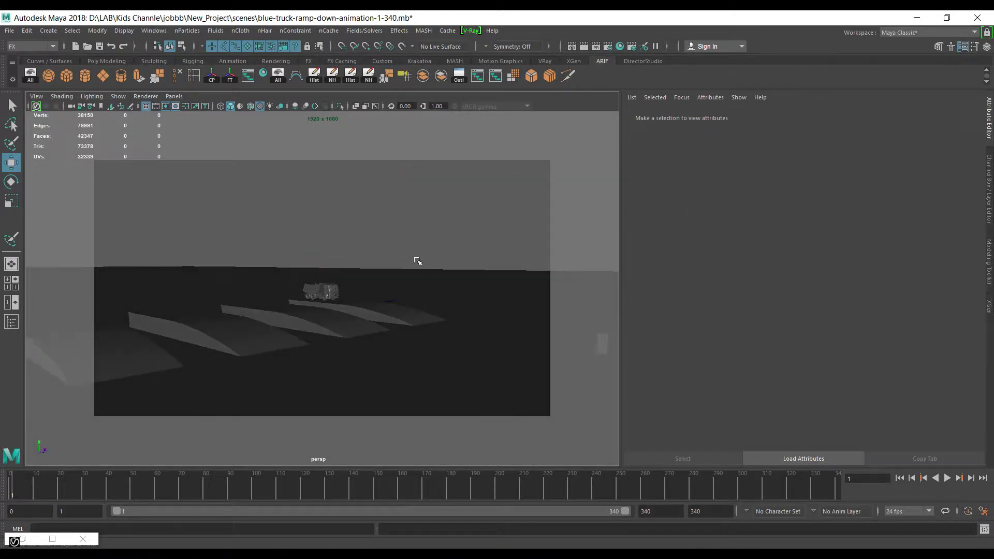
pyautogui.keyDown('alt'); pyautogui.moveTo(299, 78); pyautogui.dragTo(248, 302); pyautogui.keyUp('alt')
pyautogui.keyDown('alt'); pyautogui.moveTo(383, 357); pyautogui.dragTo(470, 286, button='right'); pyautogui.keyUp('alt')
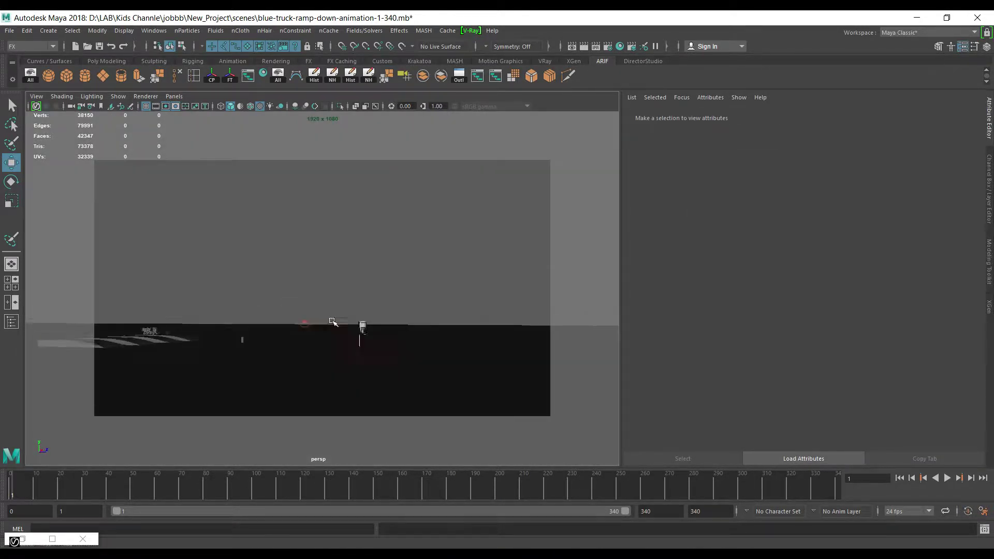
# Close in on the truck's front and undo the four accidental object moves
pyautogui.keyDown('alt'); pyautogui.moveTo(470, 286); pyautogui.dragTo(342, 322, button='middle'); pyautogui.keyUp('alt')
pyautogui.moveTo(342, 322)
pyautogui.keyDown('alt'); pyautogui.mouseDown()
pyautogui.moveTo(313, 253)
pyautogui.moveTo(350, 348)
pyautogui.mouseUp(); pyautogui.keyUp('alt')
pyautogui.keyDown('alt'); pyautogui.moveTo(351, 348); pyautogui.dragTo(364, 310, button='right'); pyautogui.keyUp('alt')
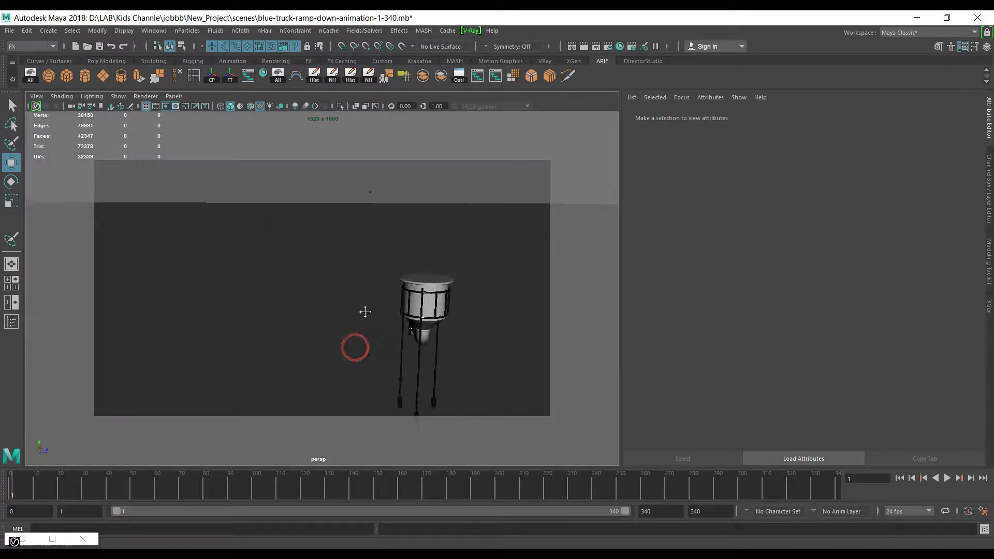
pyautogui.keyDown('alt'); pyautogui.moveTo(364, 311); pyautogui.dragTo(351, 295, button='middle'); pyautogui.keyUp('alt')
pyautogui.hotkey('ctrl', 'z')
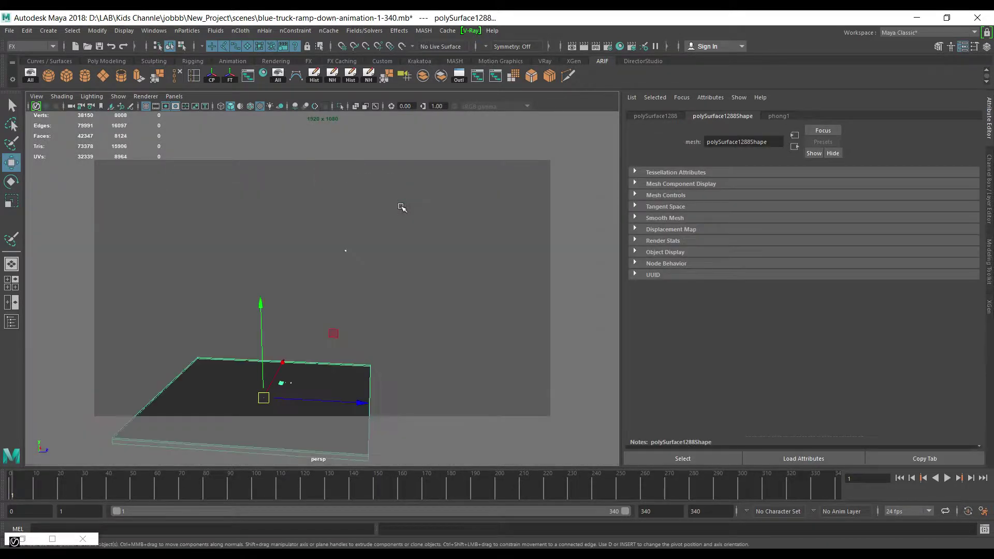
pyautogui.hotkey('ctrl', 'z')
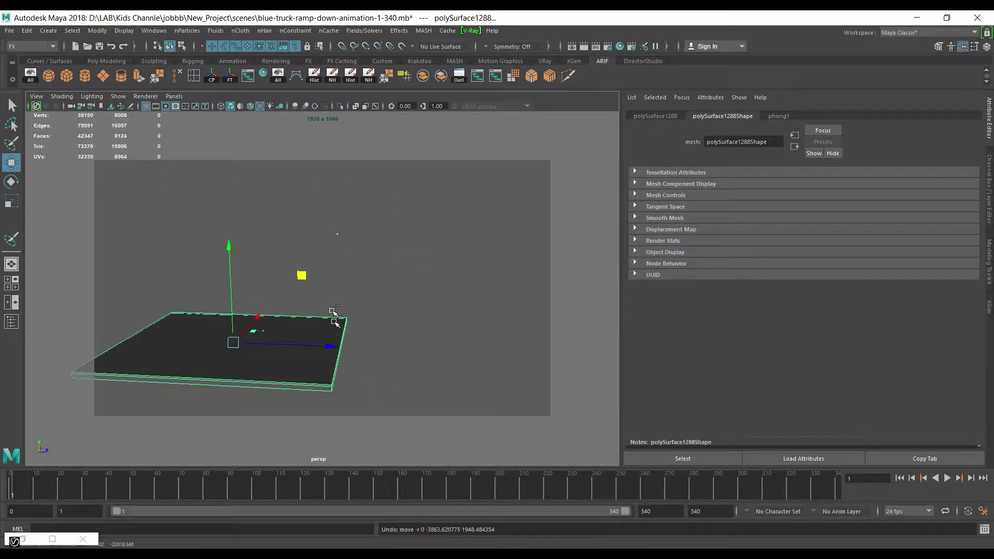
pyautogui.click(337, 296)
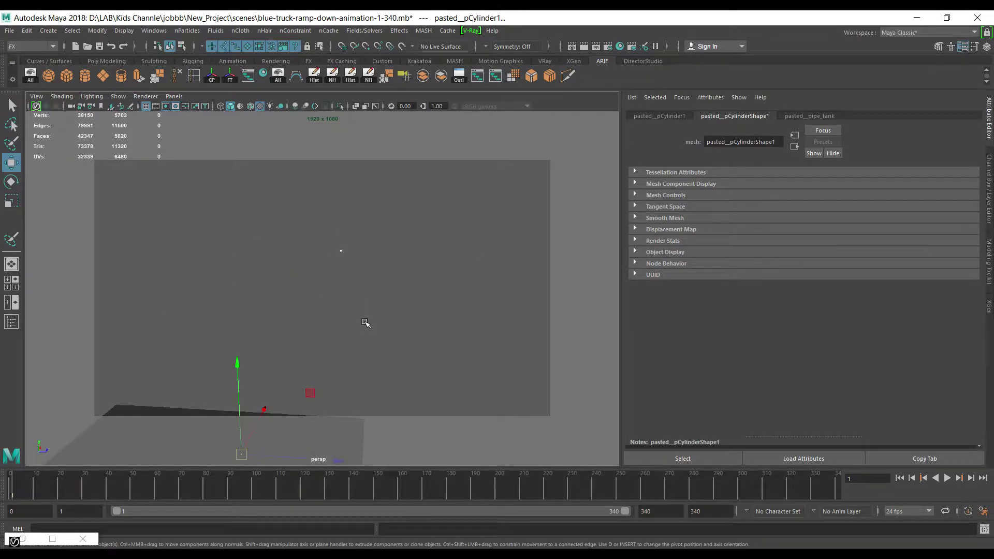
pyautogui.hotkey('ctrl', 'z')
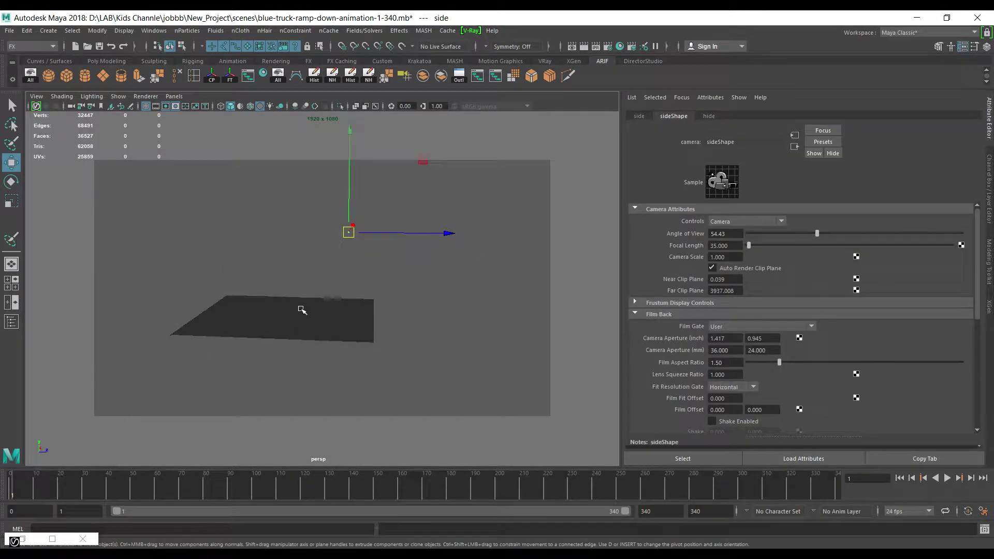
pyautogui.click(290, 304)
pyautogui.hotkey('ctrl', 'z')
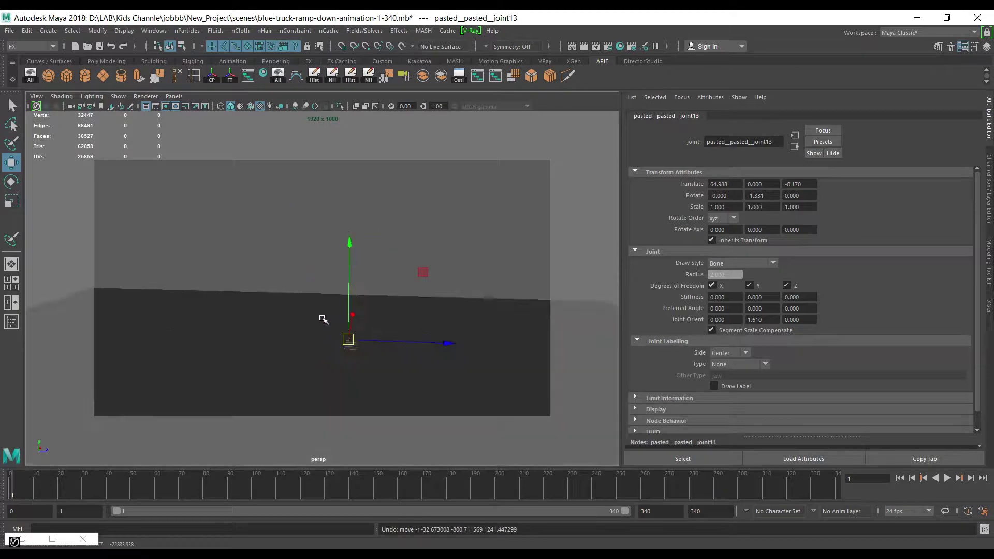
# Frame the grey truck, then clear the selection and orbit to a new angle
pyautogui.moveTo(323, 319)
pyautogui.keyDown('alt'); pyautogui.mouseDown()
pyautogui.moveTo(366, 339)
pyautogui.moveTo(326, 272)
pyautogui.moveTo(341, 337)
pyautogui.moveTo(431, 316)
pyautogui.mouseUp(); pyautogui.keyUp('alt')
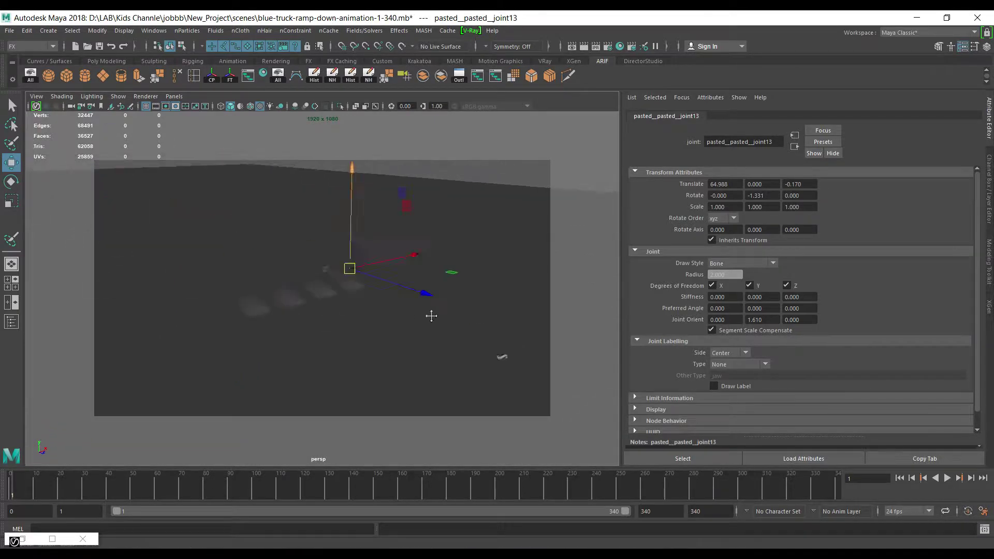
pyautogui.click(381, 277)
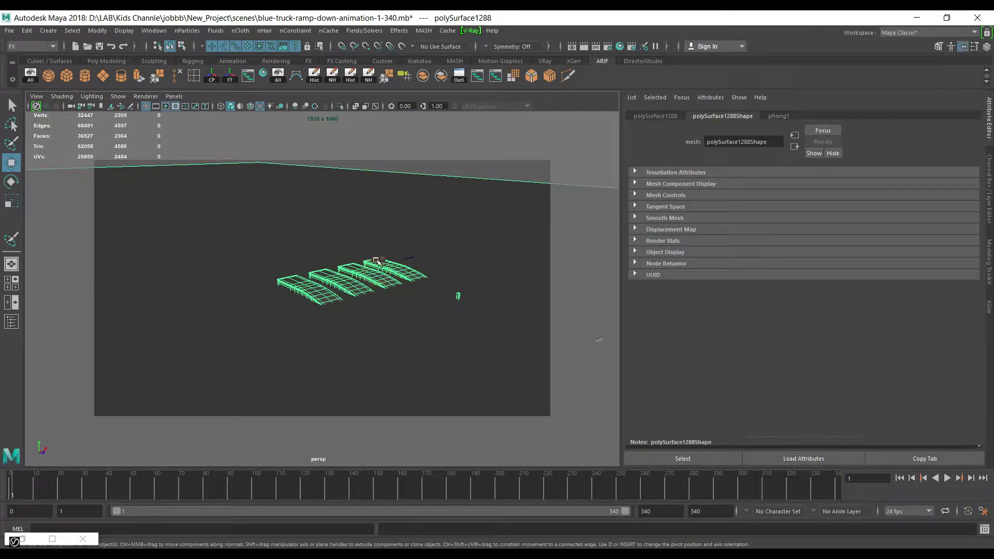
pyautogui.click(376, 260)
pyautogui.press('f')
pyautogui.scroll(-5, 217, 243)
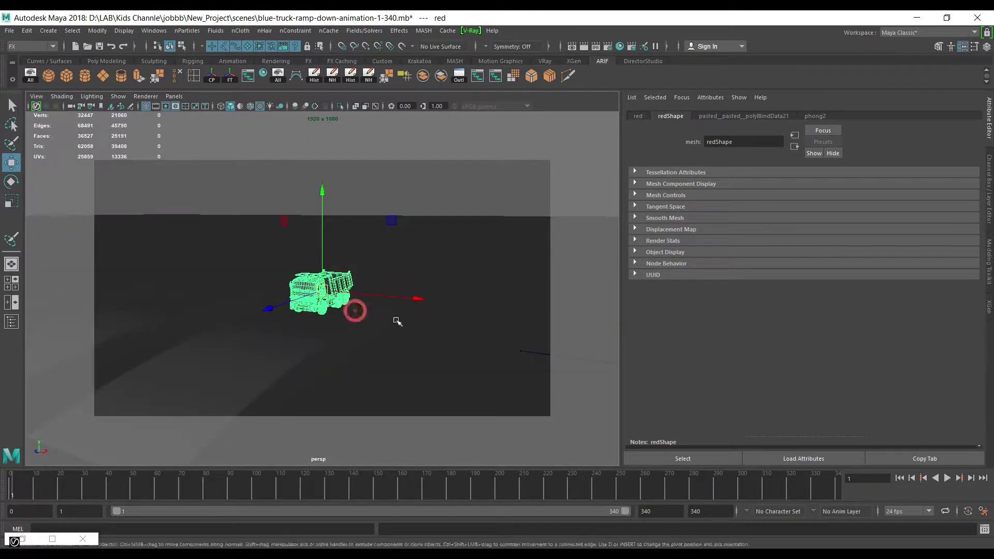
pyautogui.moveTo(397, 321)
pyautogui.keyDown('alt'); pyautogui.mouseDown()
pyautogui.moveTo(493, 318)
pyautogui.moveTo(474, 341)
pyautogui.mouseUp(); pyautogui.keyUp('alt')
pyautogui.scroll(-3, 492, 317)
pyautogui.click(492, 317)
pyautogui.click(362, 304)
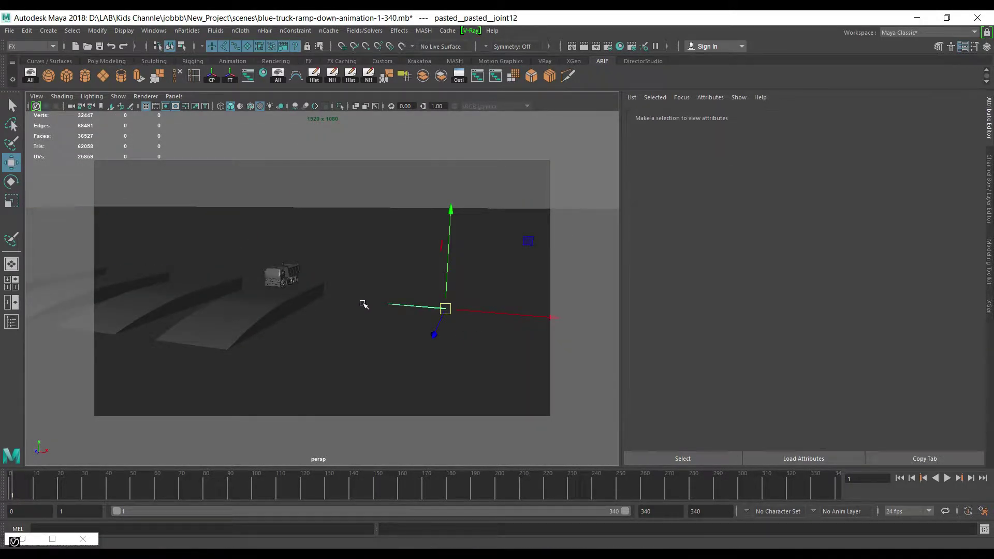
pyautogui.moveTo(321, 284)
pyautogui.keyDown('alt'); pyautogui.mouseDown()
pyautogui.moveTo(373, 282)
pyautogui.moveTo(407, 305)
pyautogui.mouseUp(); pyautogui.keyUp('alt')
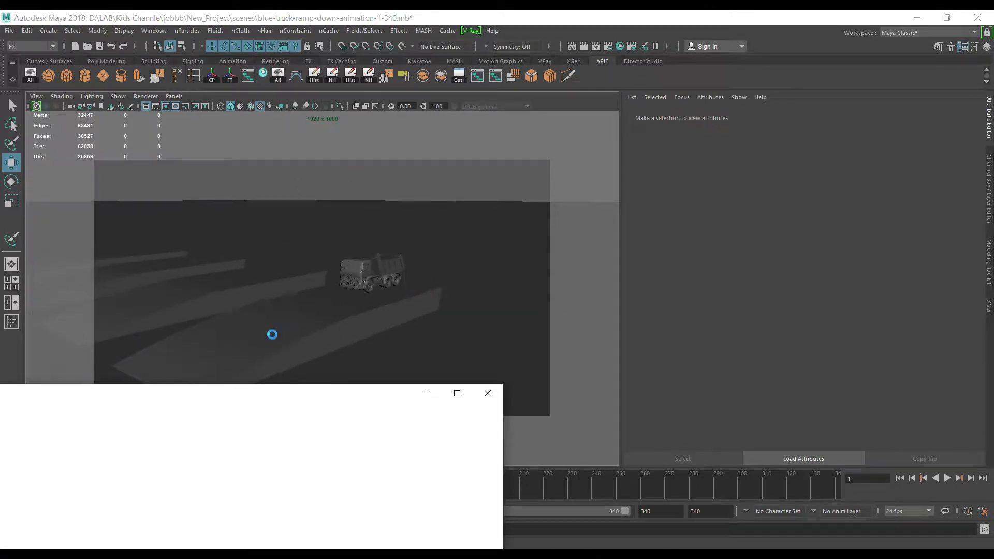
# Open Hypershade, delete all unused material nodes, and minimize the window
pyautogui.click(152, 32)
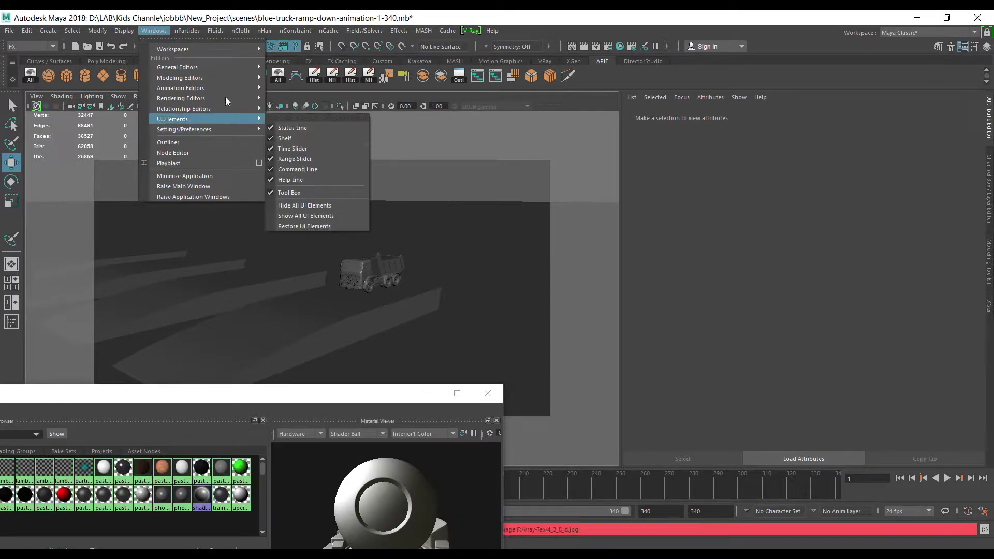
pyautogui.moveTo(181, 98)
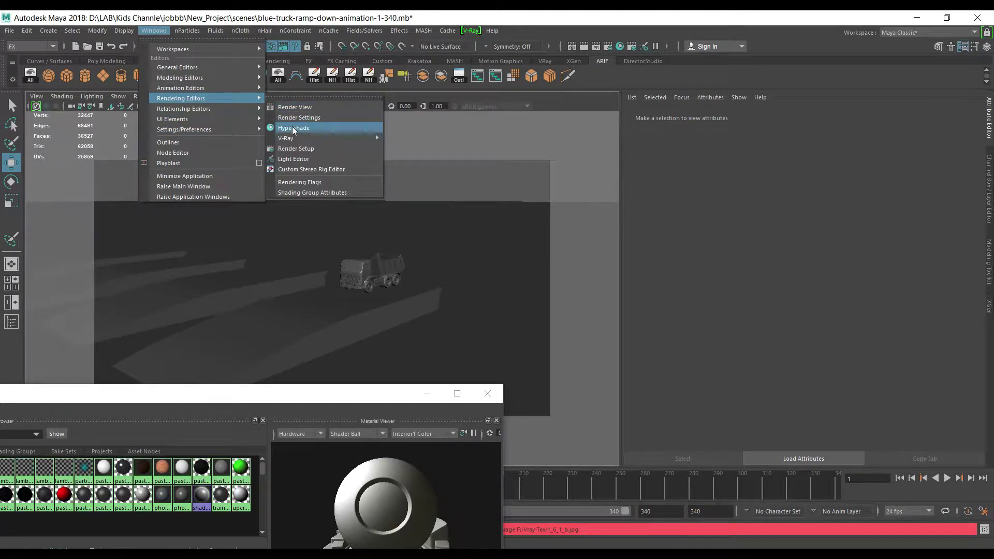
pyautogui.click(409, 396)
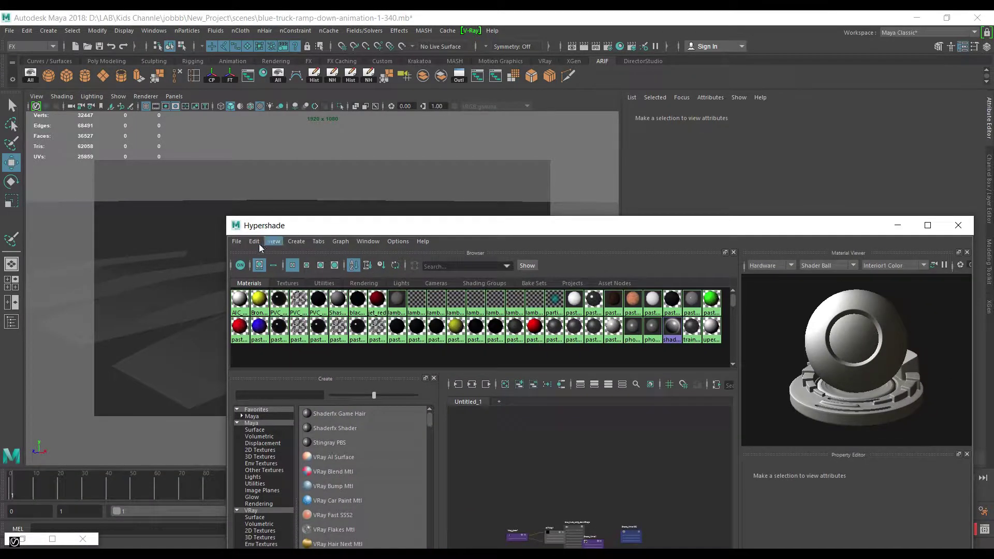
pyautogui.click(258, 244)
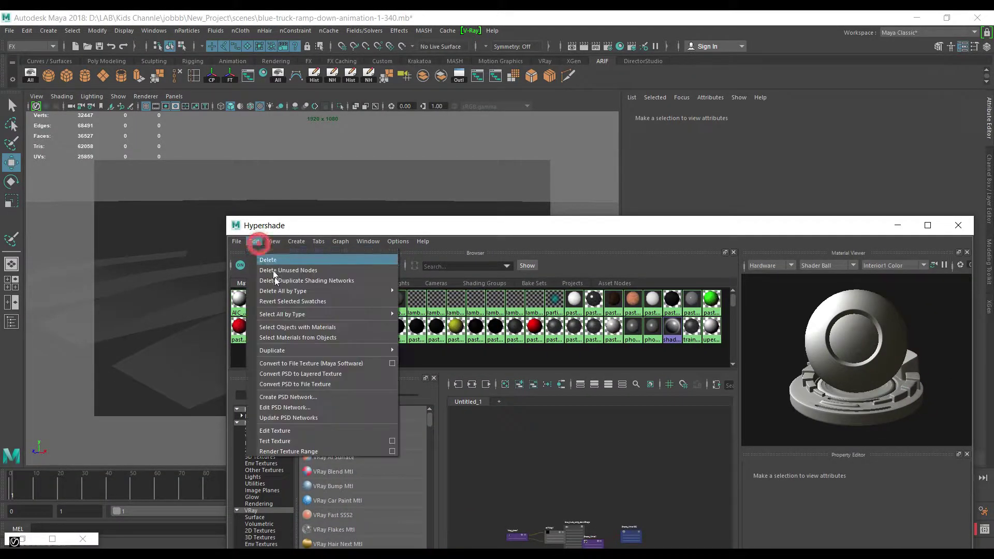
pyautogui.click(316, 271)
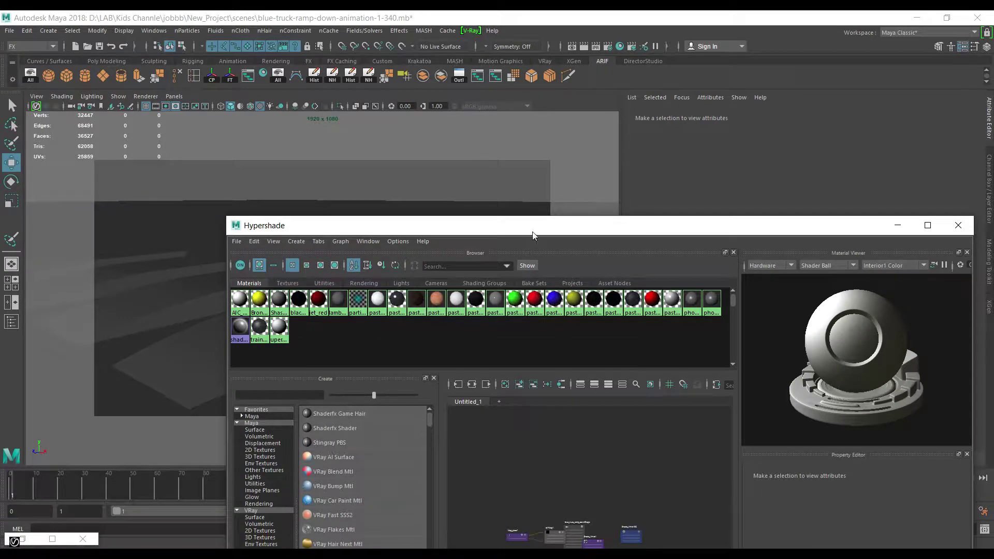
pyautogui.moveTo(532, 225); pyautogui.dragTo(327, 200)
pyautogui.click(690, 202)
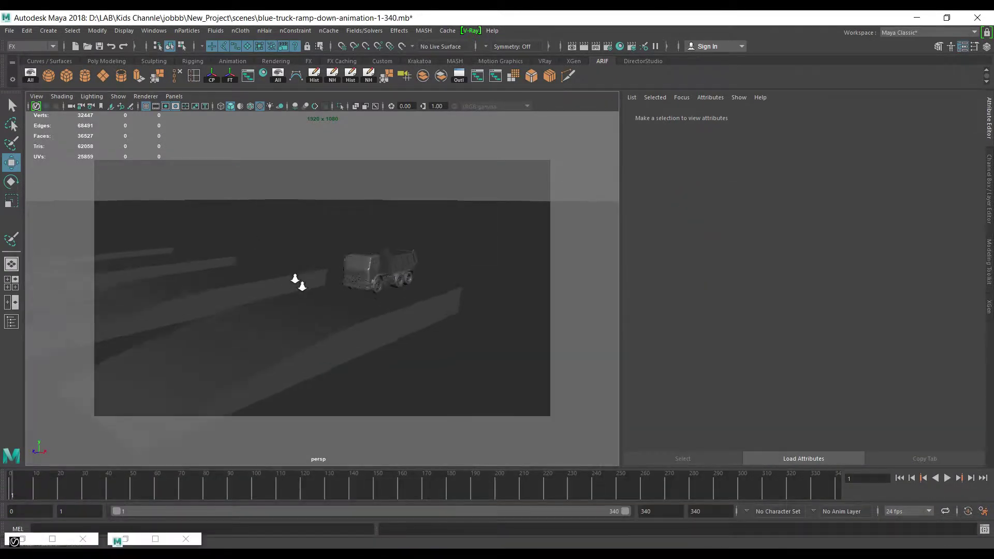
# Launch a V-Ray test render of the truck scene, then minimize the frame buffer
pyautogui.click(583, 46)
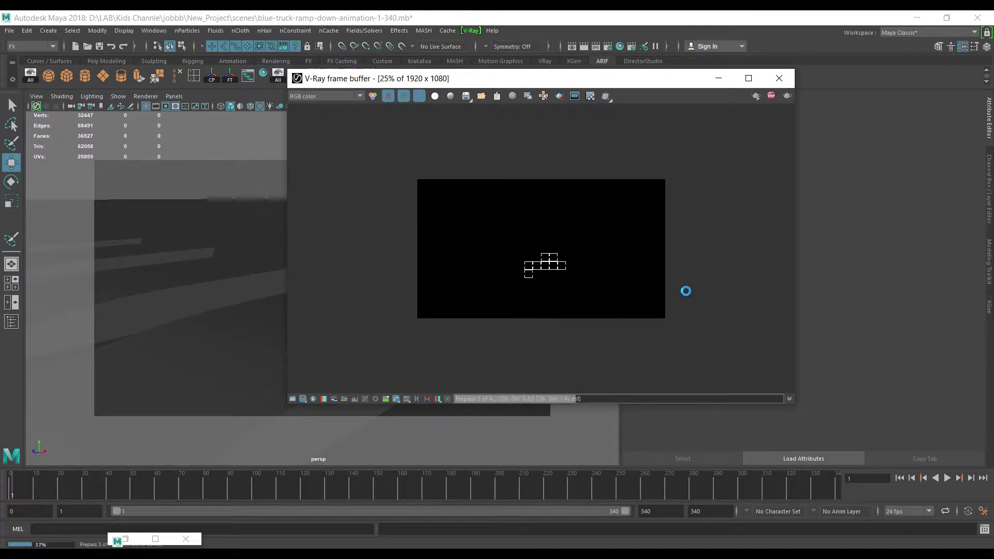
pyautogui.click(719, 82)
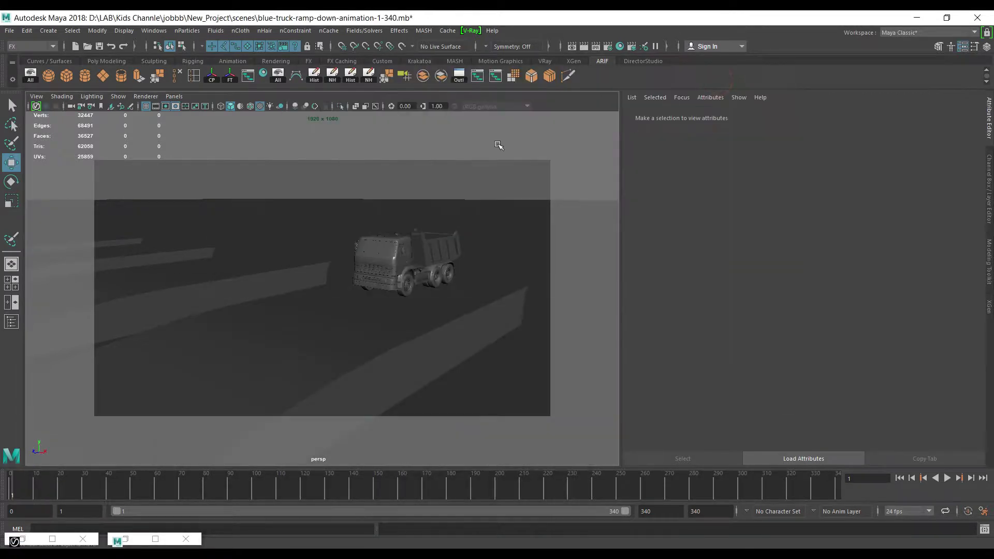
# Open Render Settings in an enlarged window and review the Common output and HD 1080 options
pyautogui.click(609, 51)
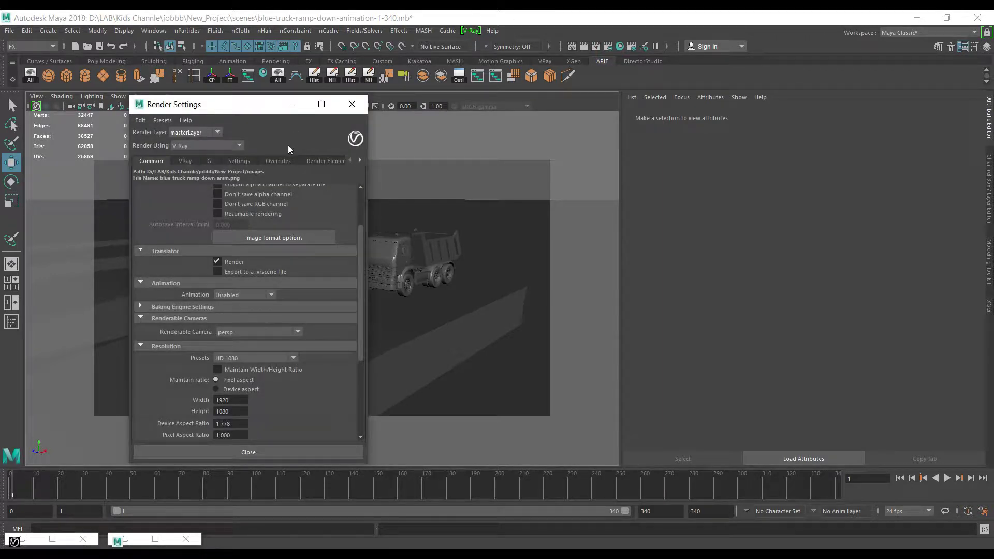
pyautogui.moveTo(369, 166); pyautogui.dragTo(562, 166)
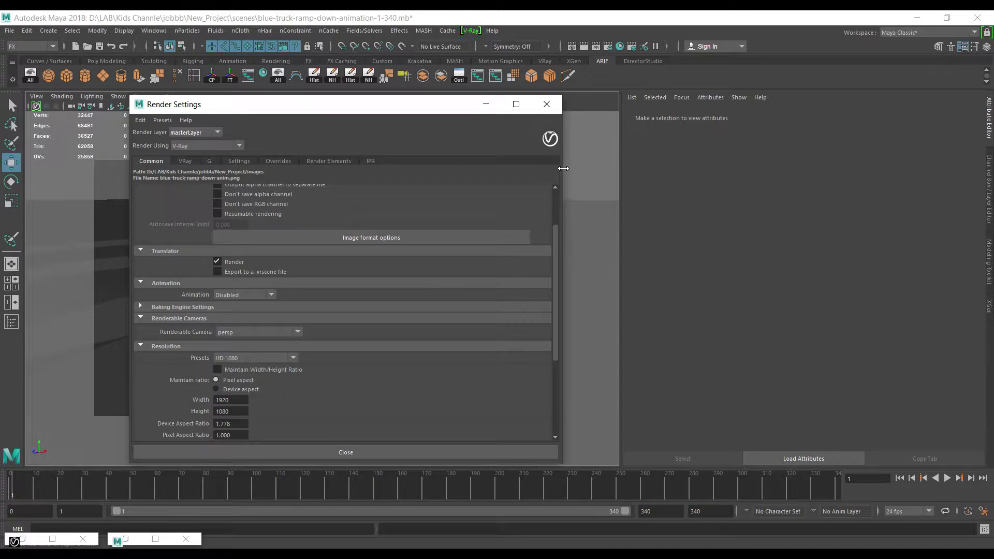
pyautogui.moveTo(446, 96); pyautogui.dragTo(447, 47)
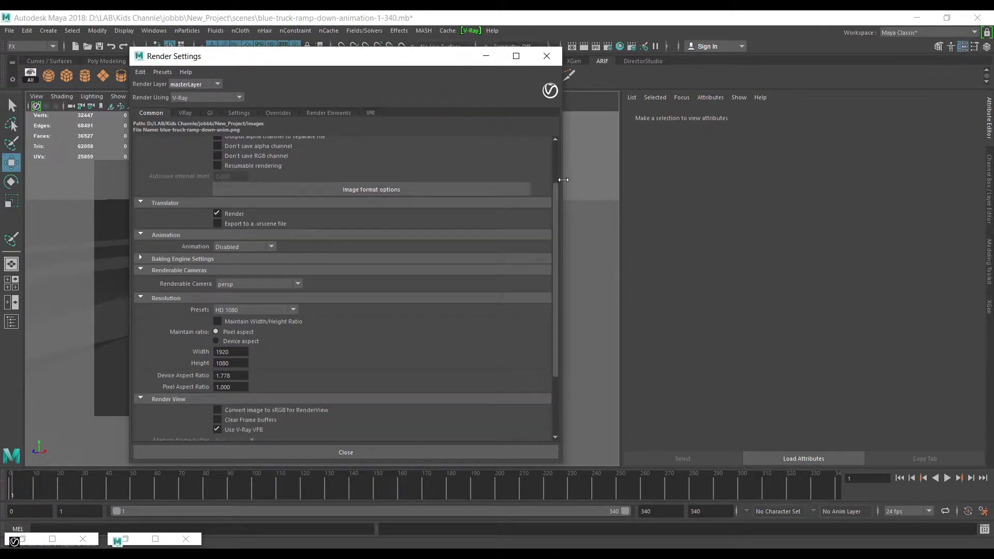
pyautogui.scroll(3, 169, 253)
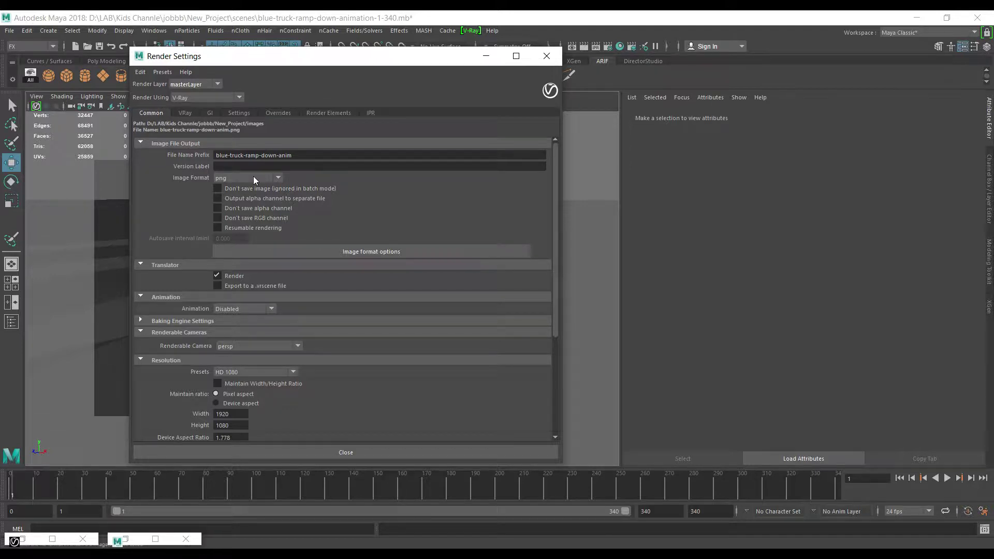
pyautogui.scroll(-3, 263, 275)
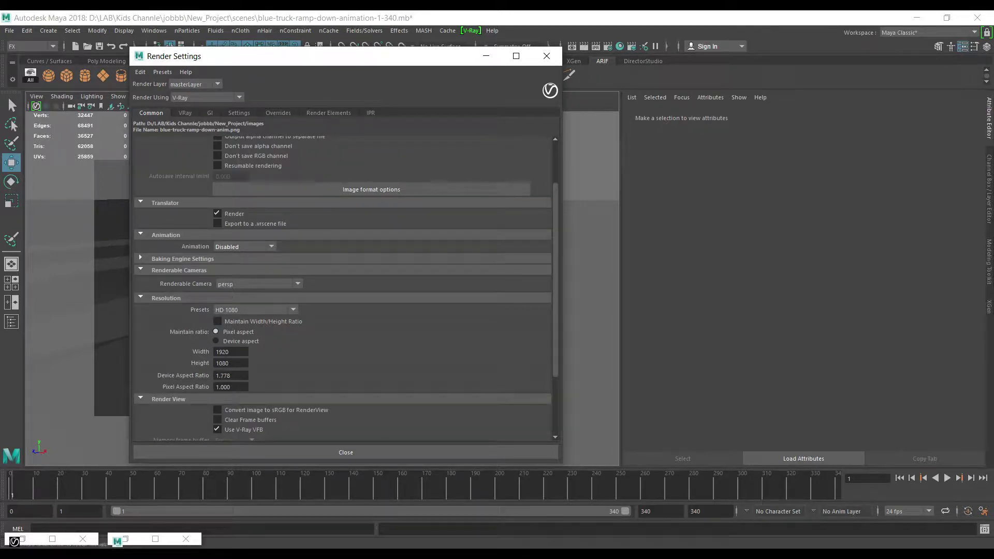
pyautogui.scroll(-2, 235, 285)
pyautogui.scroll(-2, 232, 337)
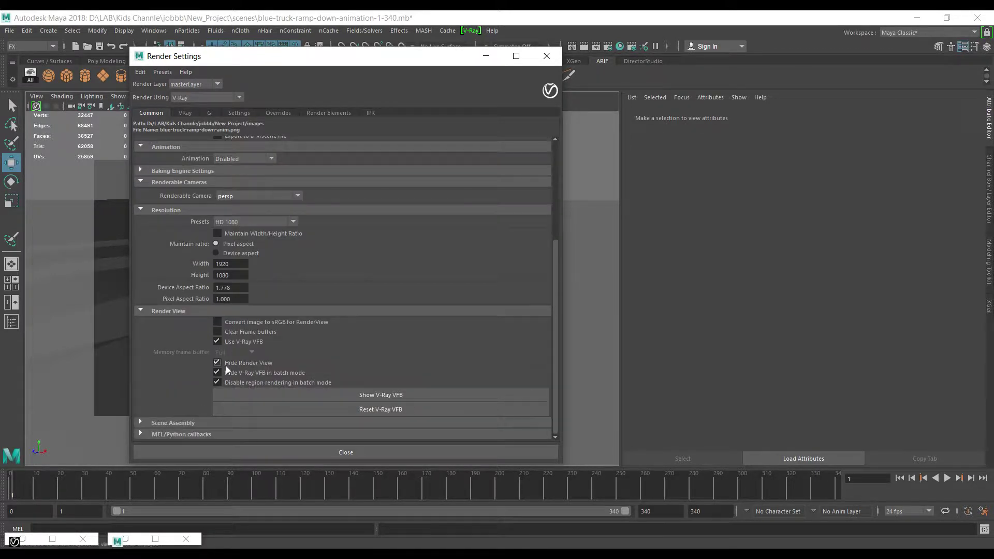
pyautogui.scroll(7, 226, 365)
pyautogui.click(184, 113)
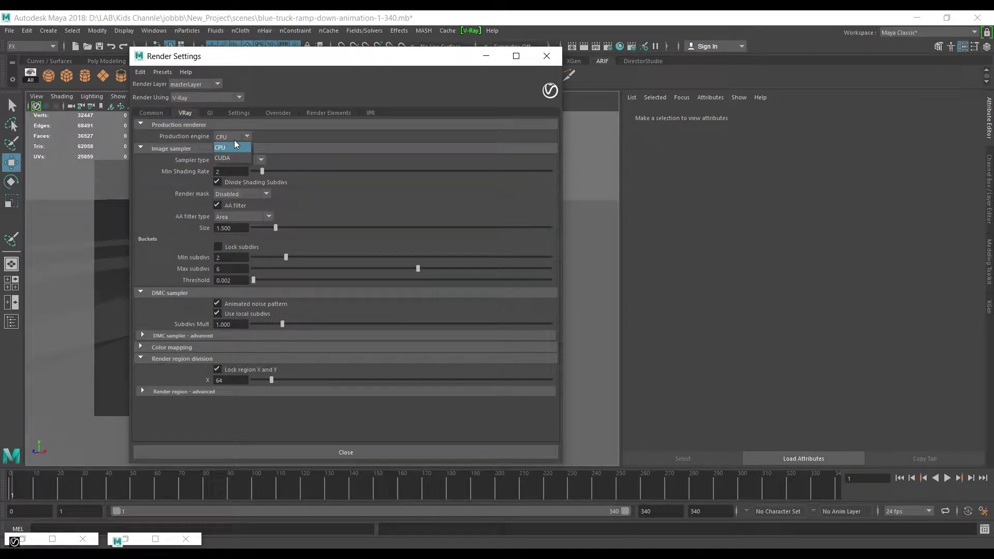
# Keep CPU as production engine and Bucket as sampler type, checking Min Shading Rate
pyautogui.click(234, 145)
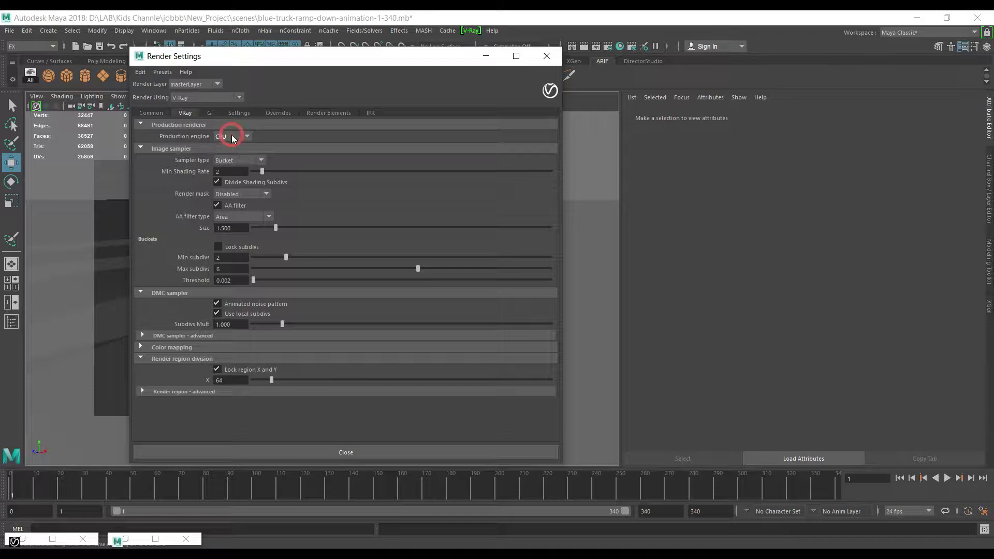
pyautogui.click(252, 160)
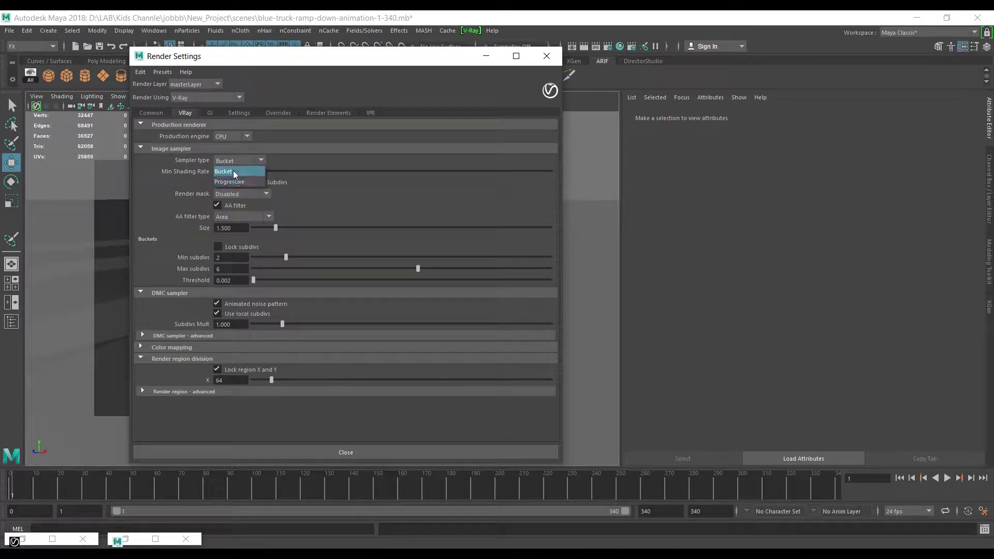
pyautogui.click(289, 157)
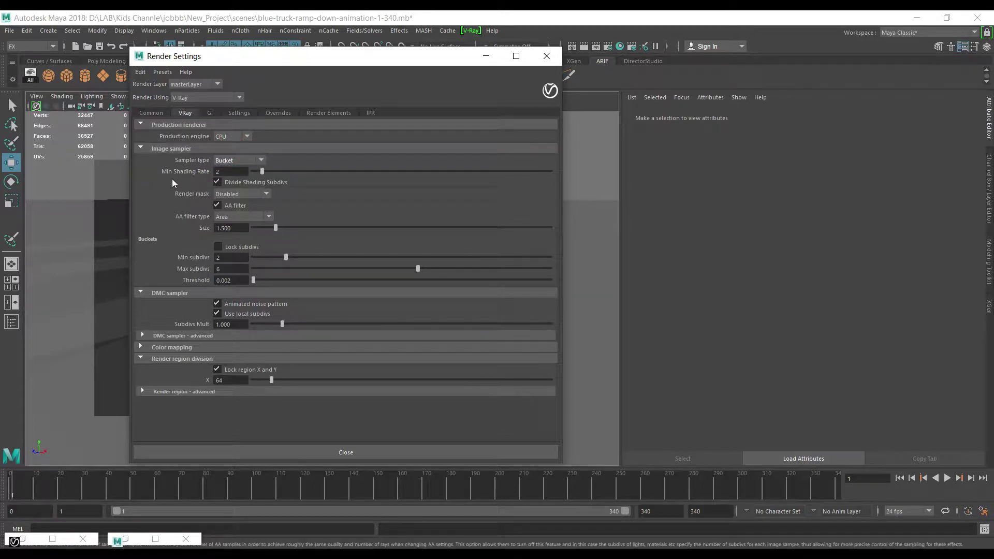
pyautogui.doubleClick(228, 172)
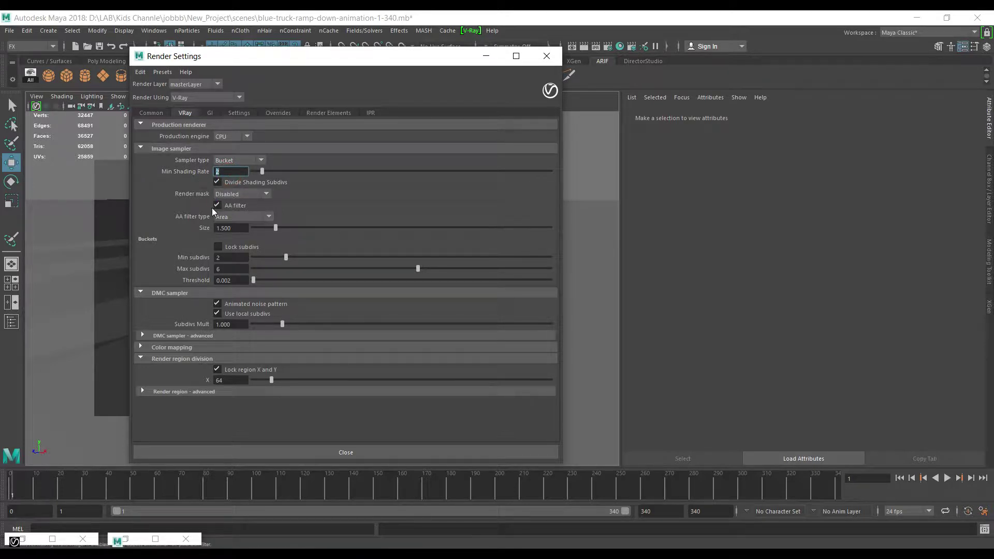
# Keep the Area antialiasing filter and inspect filter Size, Min subdivs, Subdivs Mult and region values
pyautogui.click(231, 216)
pyautogui.click(232, 218)
pyautogui.click(232, 219)
pyautogui.doubleClick(224, 229)
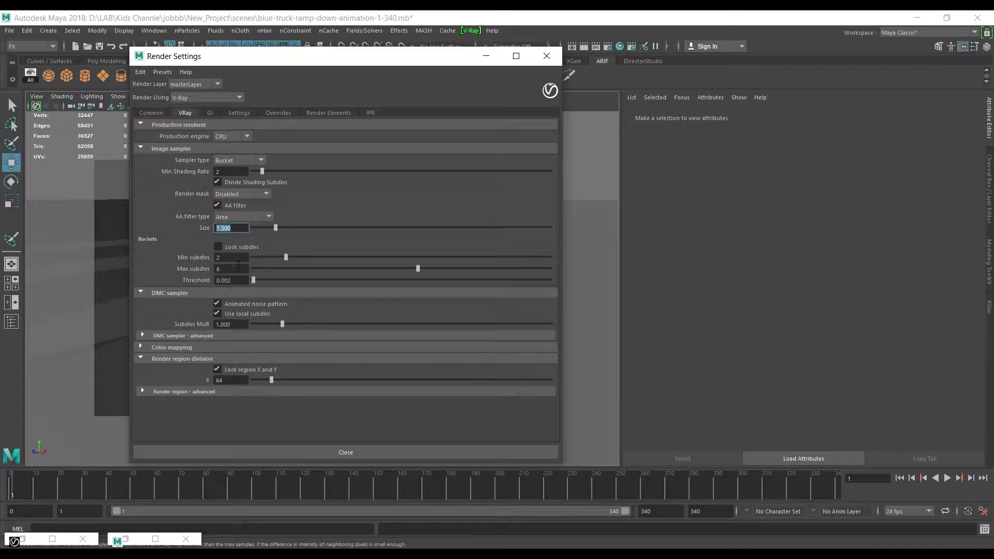
pyautogui.doubleClick(228, 257)
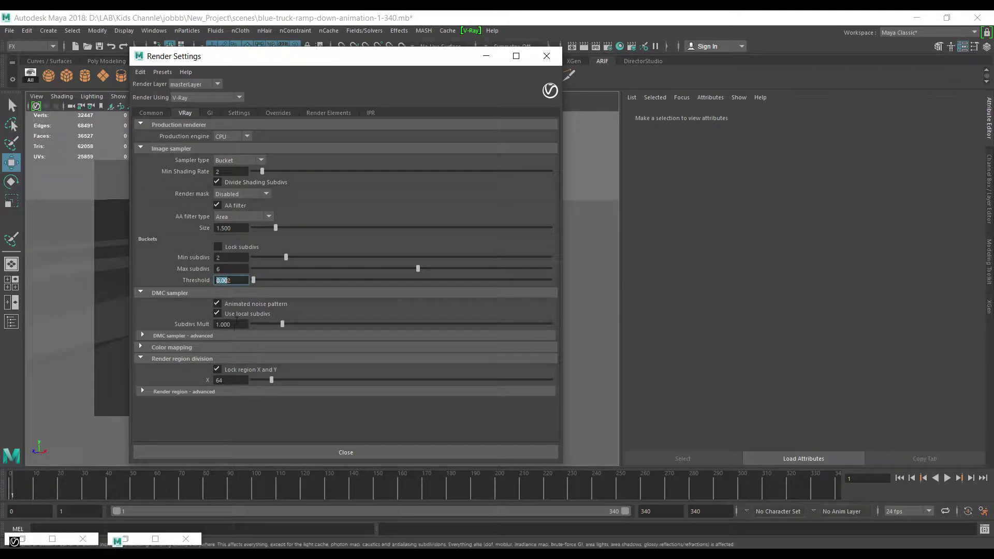
pyautogui.doubleClick(227, 324)
pyautogui.doubleClick(227, 380)
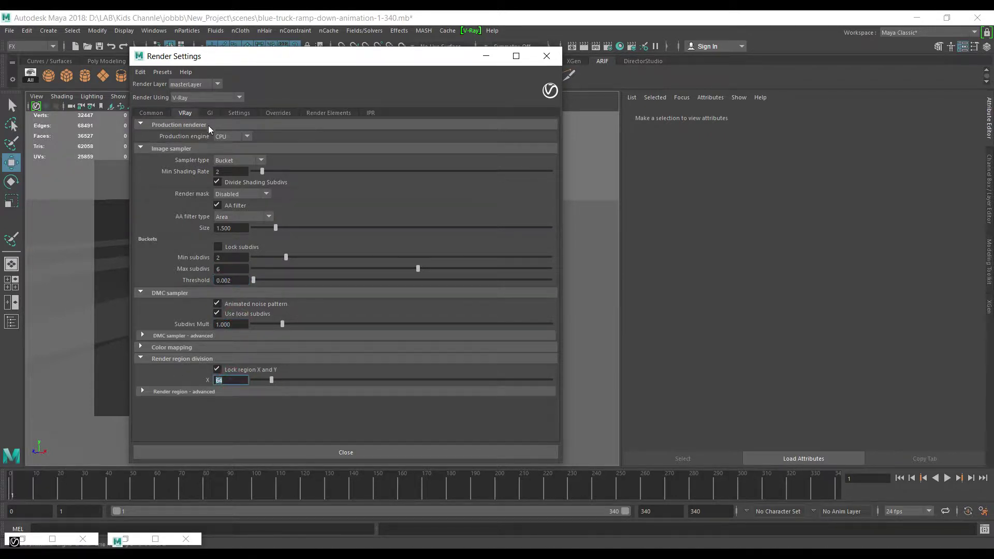
pyautogui.click(210, 112)
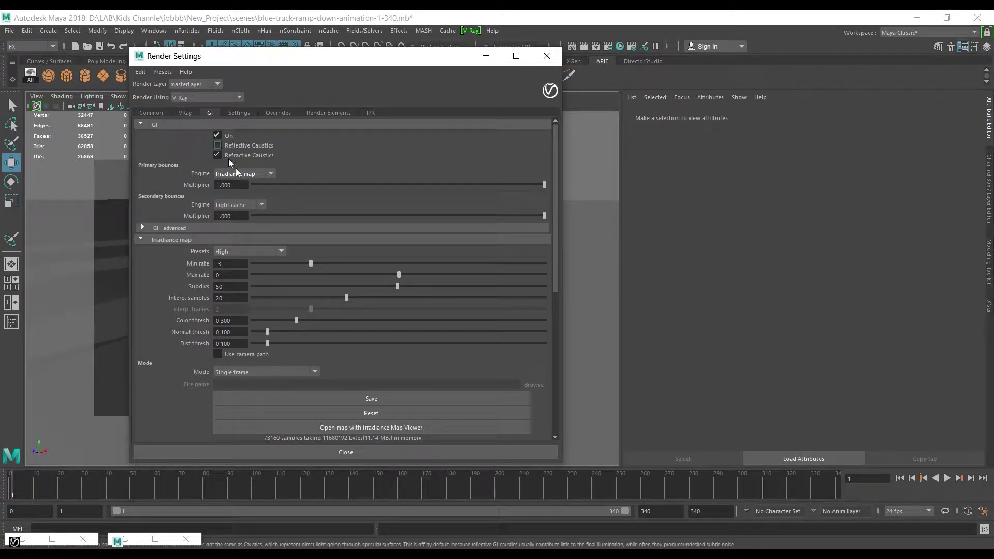
# Keep Irradiance map as primary GI engine with the High preset, reviewing advanced GI options
pyautogui.click(245, 174)
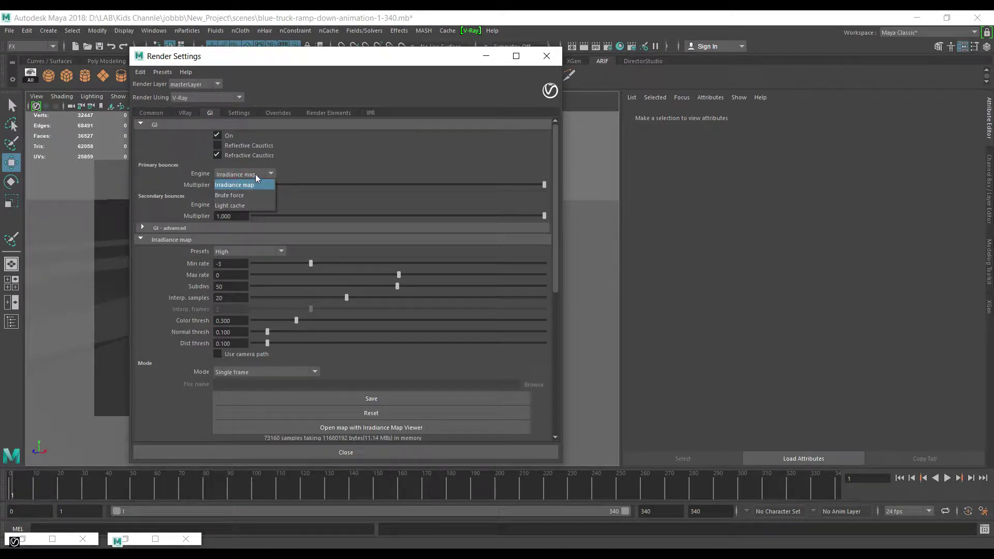
pyautogui.click(255, 174)
pyautogui.click(233, 186)
pyautogui.click(226, 227)
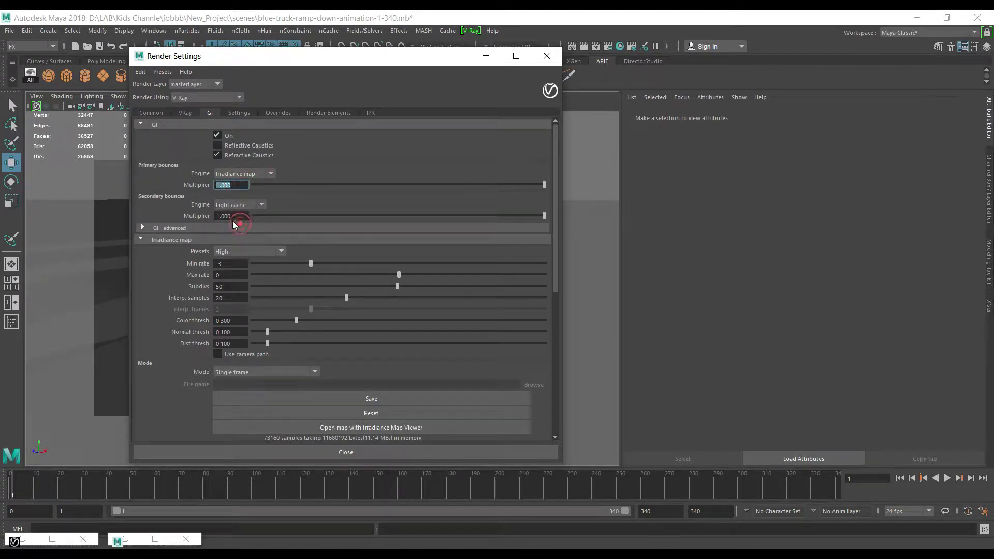
pyautogui.scroll(-4, 226, 228)
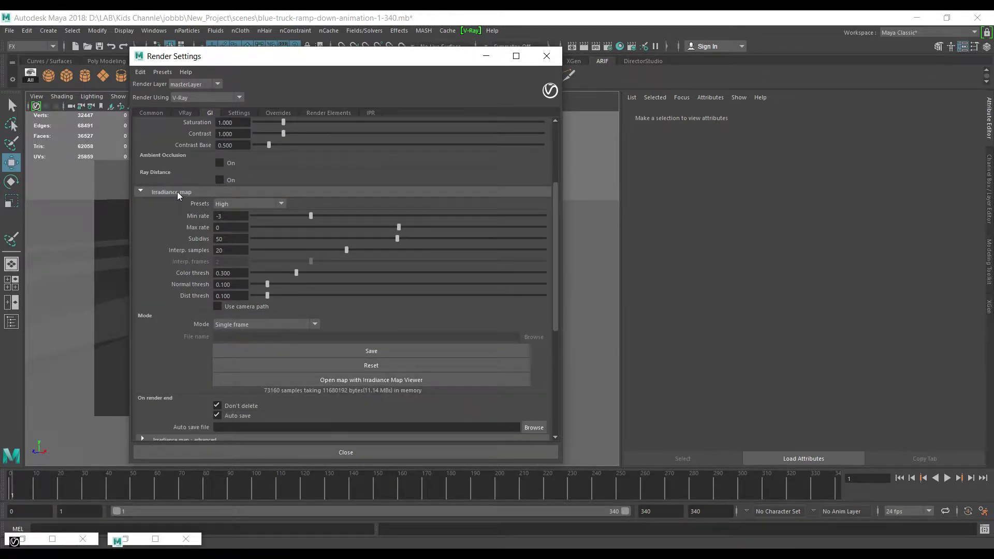
pyautogui.click(232, 204)
pyautogui.click(221, 223)
pyautogui.scroll(1, 222, 223)
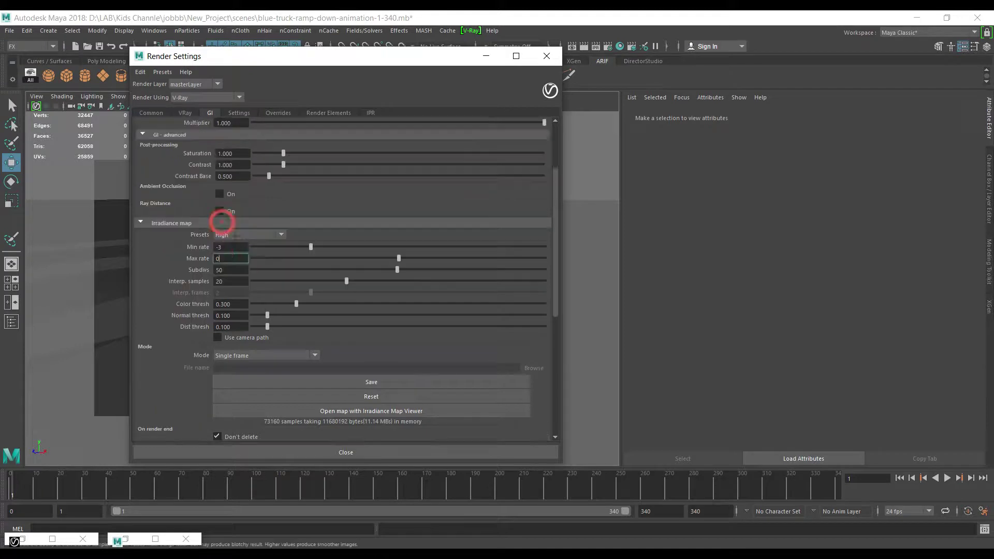
pyautogui.scroll(3, 243, 243)
# Check the Settings, Overrides and Render Elements tabs, then close the render settings
pyautogui.click(236, 115)
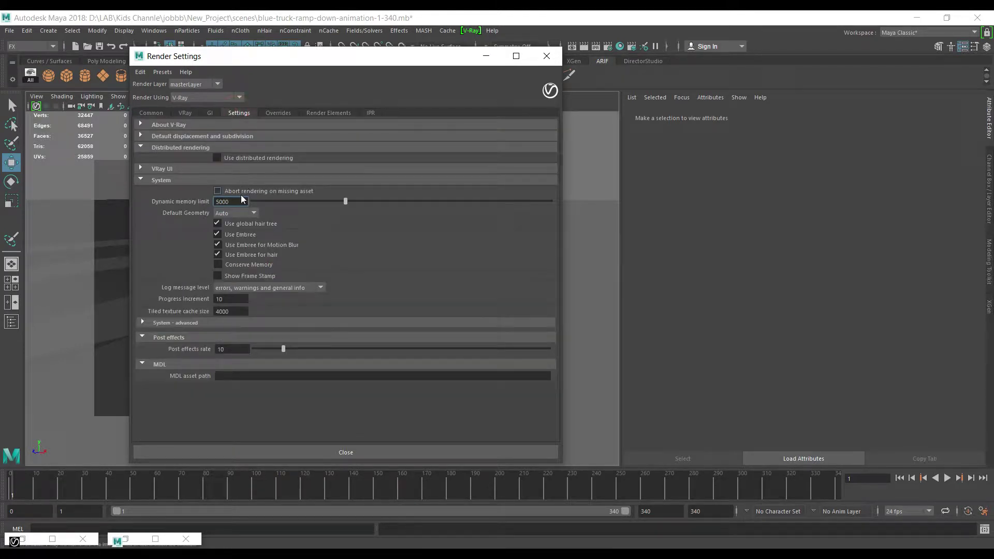
pyautogui.click(266, 115)
pyautogui.click(327, 114)
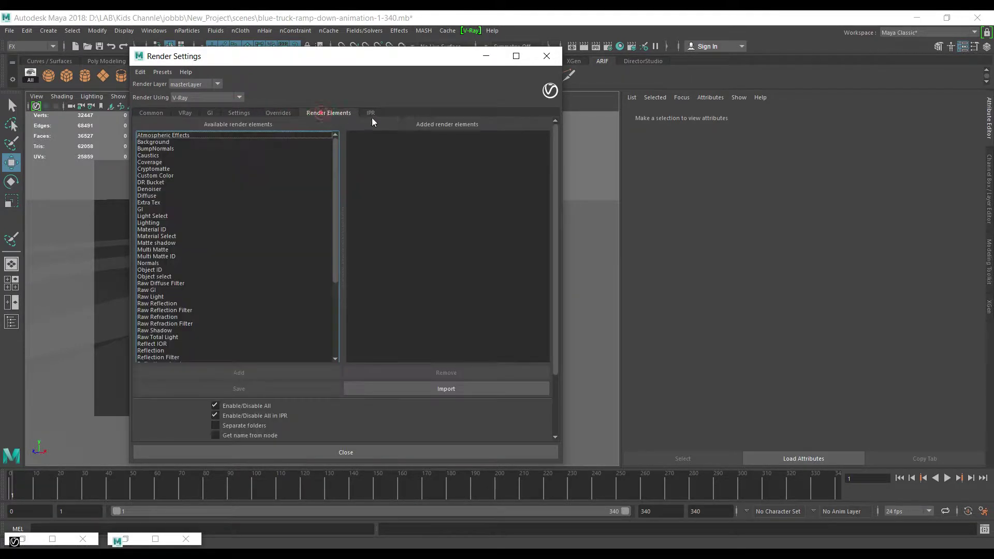
pyautogui.click(155, 112)
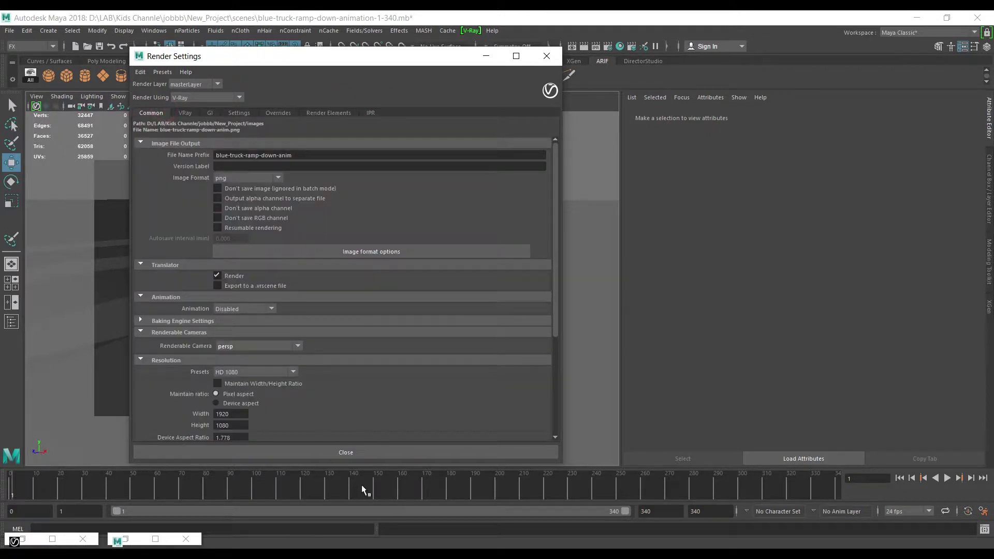
pyautogui.click(372, 451)
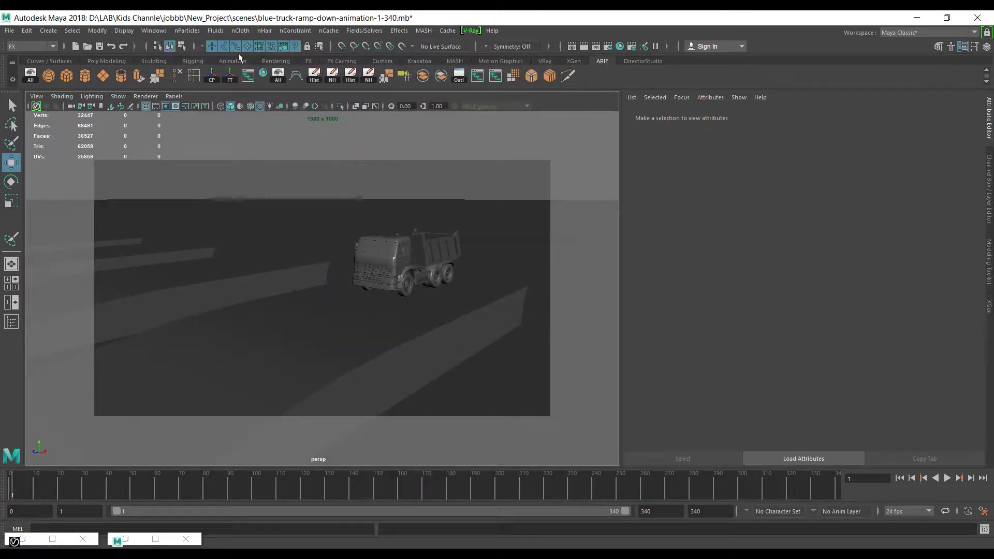
# Add a V-Ray Dome Light and move it off to the truck's right
pyautogui.click(68, 32)
pyautogui.moveTo(48, 30)
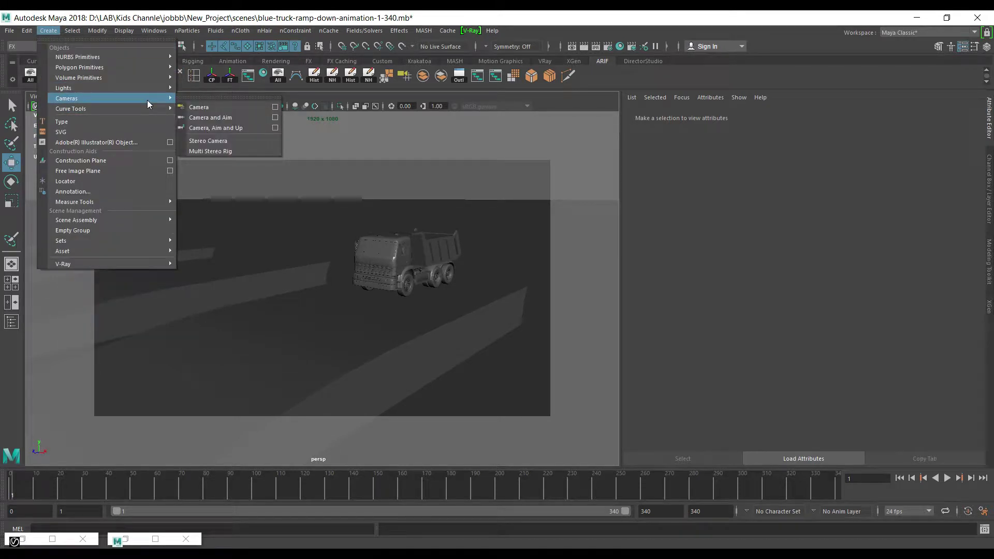
pyautogui.moveTo(64, 88)
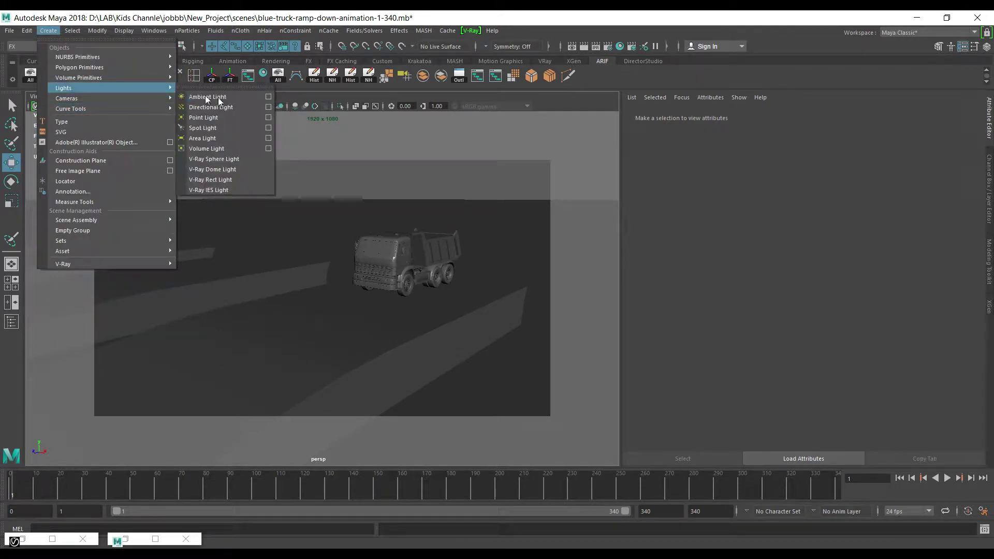
pyautogui.click(230, 173)
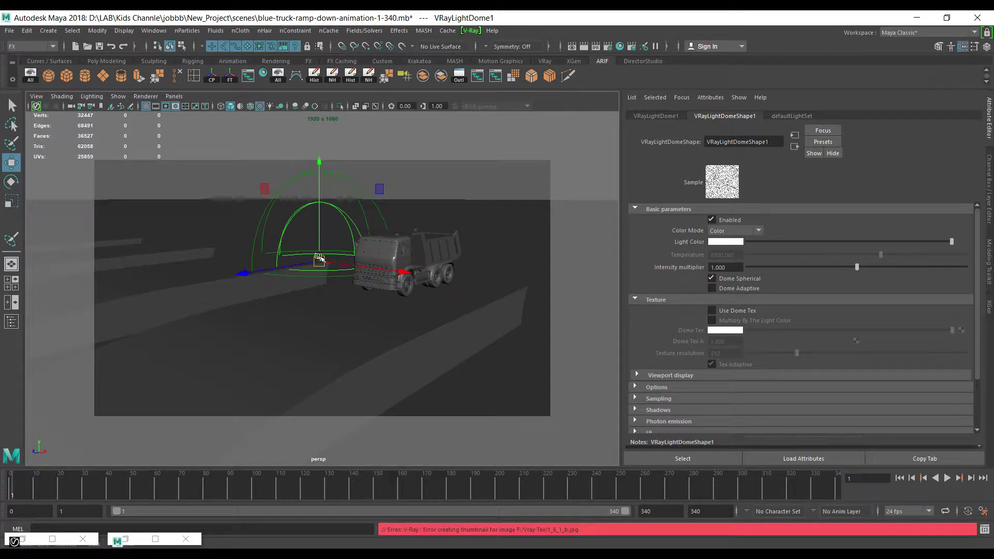
pyautogui.moveTo(244, 273); pyautogui.dragTo(478, 207)
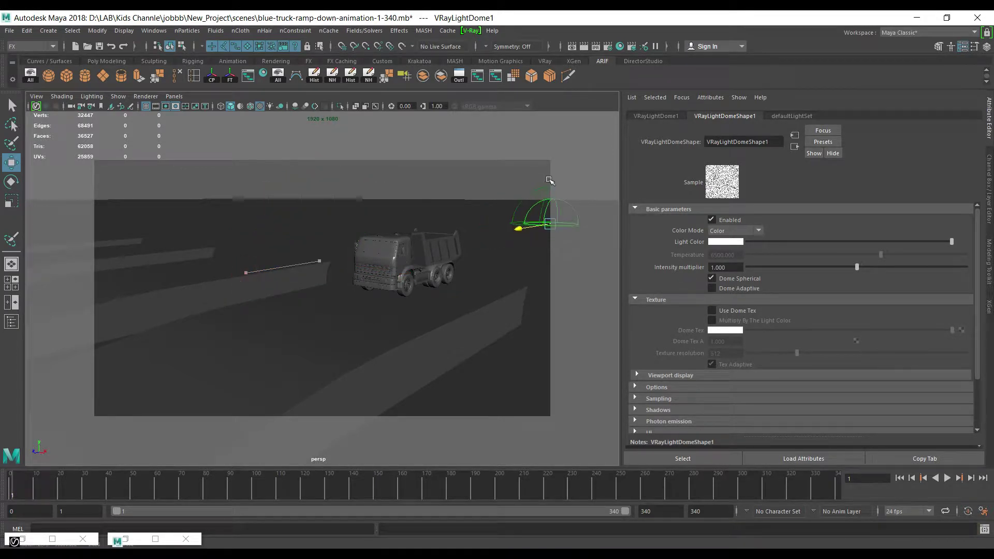
pyautogui.click(446, 179)
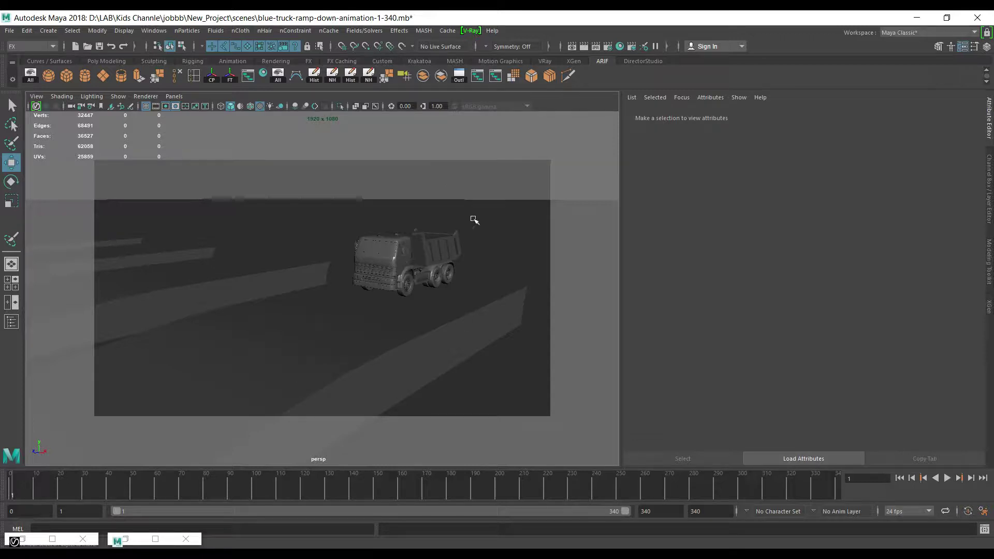
# Set the dome light's intensity multiplier to 2, leaving Affect Alpha off, then deselect it
pyautogui.click(499, 228)
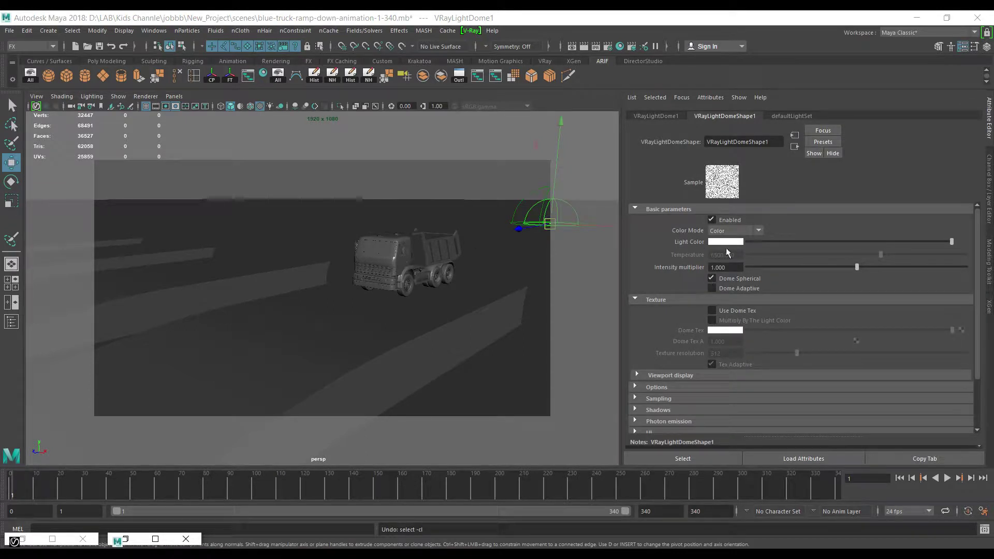
pyautogui.click(663, 386)
pyautogui.click(711, 415)
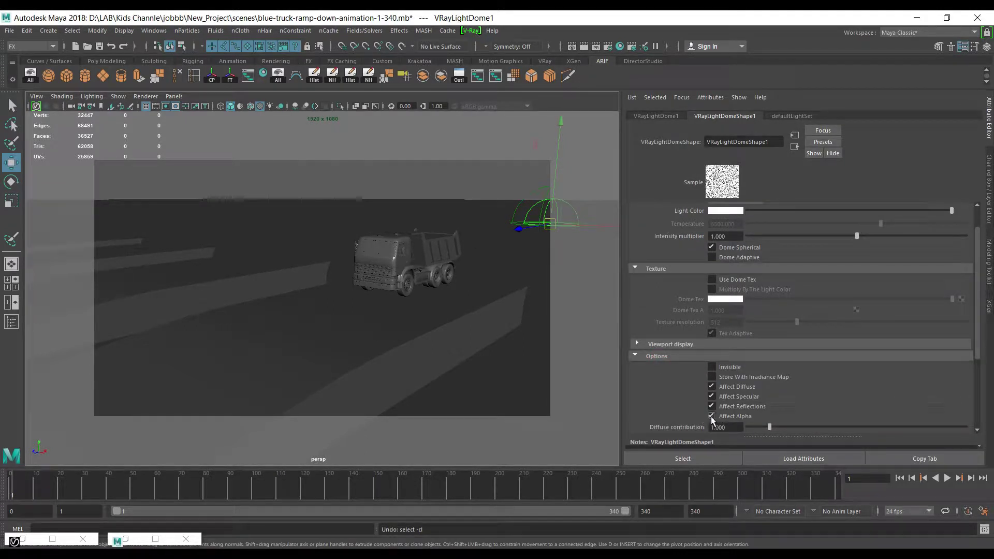
pyautogui.scroll(-1, 752, 396)
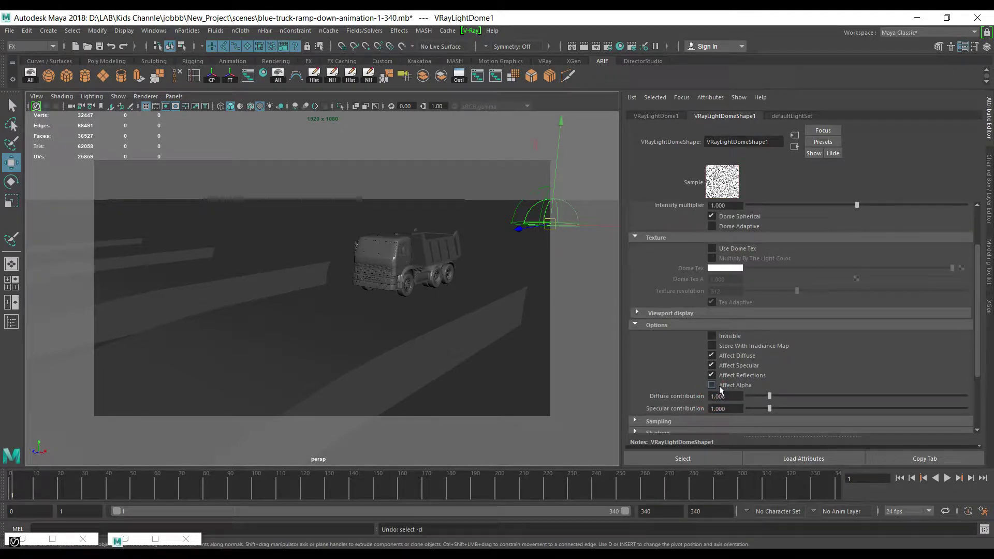
pyautogui.moveTo(391, 183)
pyautogui.mouseDown()
pyautogui.moveTo(373, 108)
pyautogui.moveTo(57, 195)
pyautogui.mouseUp()
pyautogui.moveTo(502, 177)
pyautogui.mouseDown()
pyautogui.moveTo(590, 179)
pyautogui.moveTo(606, 194)
pyautogui.mouseUp()
pyautogui.hotkey('ctrl', 'z')
pyautogui.click(711, 386)
pyautogui.click(711, 385)
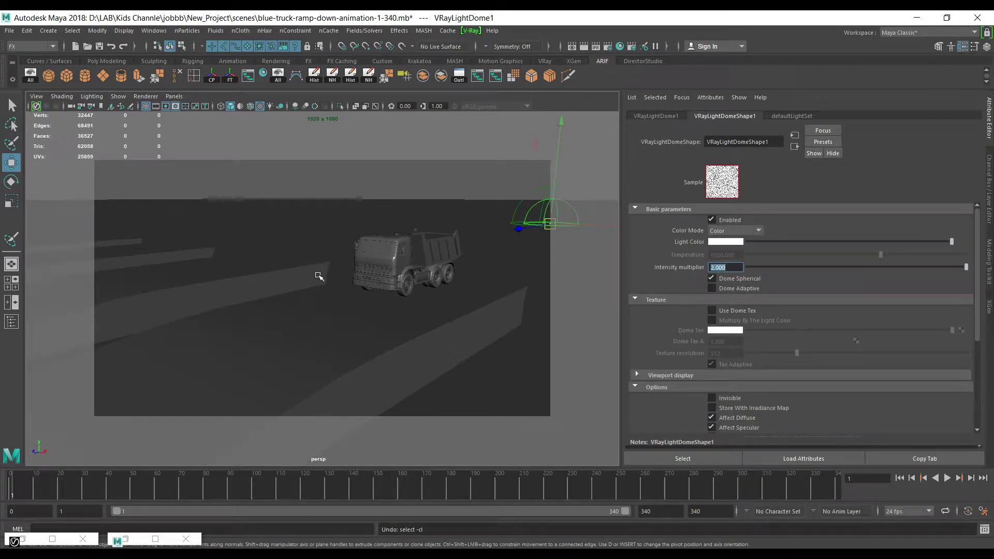
pyautogui.click(376, 177)
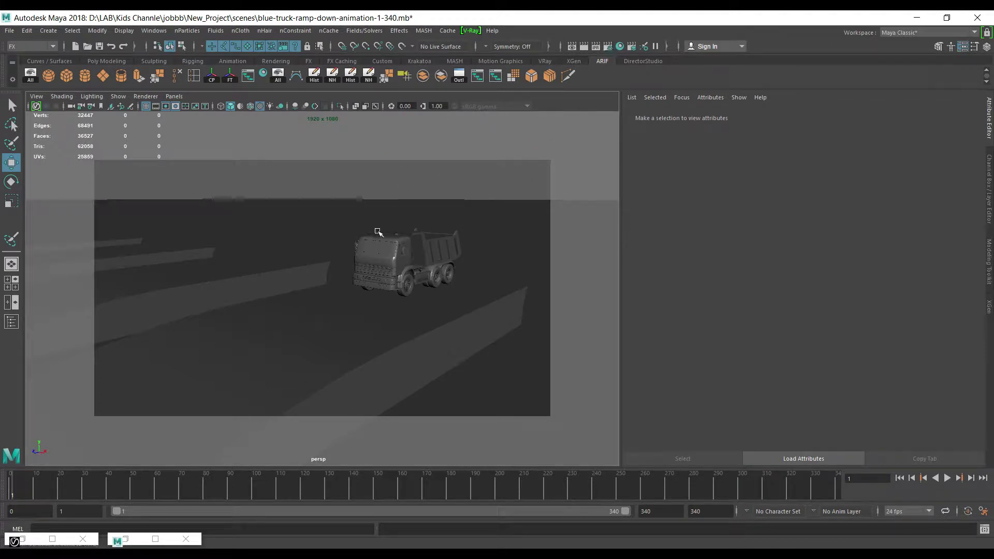
# Dolly the view on the truck, then refresh the Windows desktop
pyautogui.keyDown('alt'); pyautogui.moveTo(378, 232); pyautogui.dragTo(363, 280, button='right'); pyautogui.keyUp('alt')
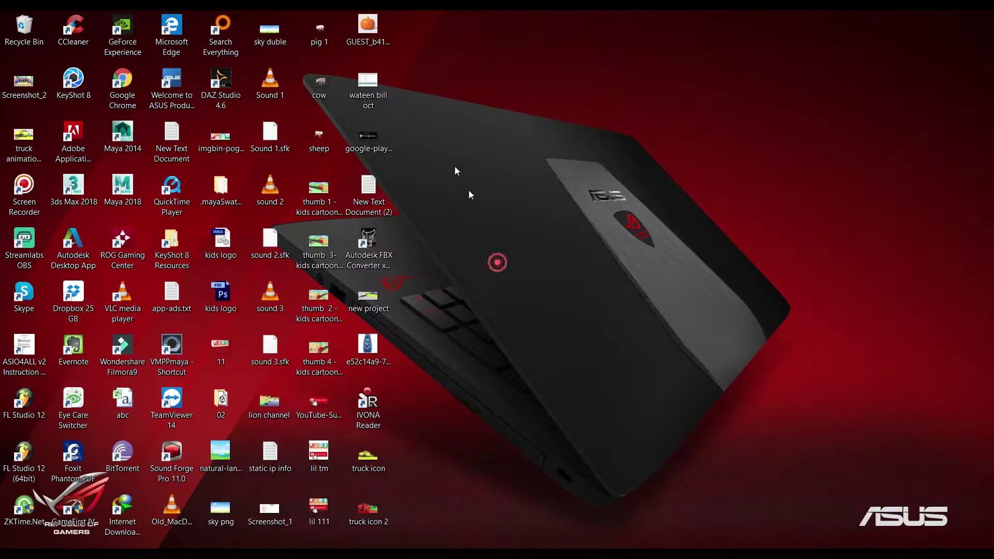
pyautogui.rightClick(448, 164)
pyautogui.click(472, 202)
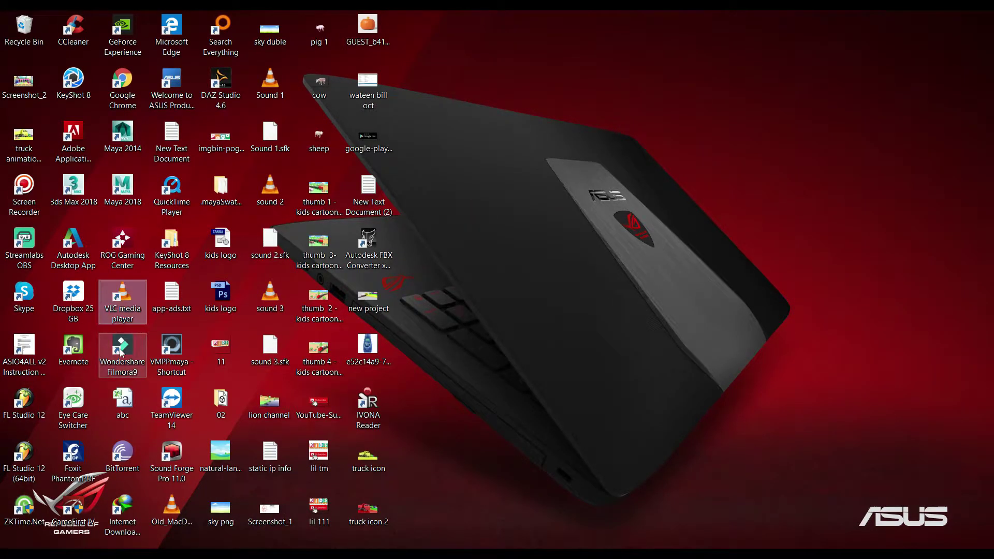
# Open the VMPPmaya shortcut's file location and launch the VMPPmaya application
pyautogui.click(171, 352)
pyautogui.press('v')
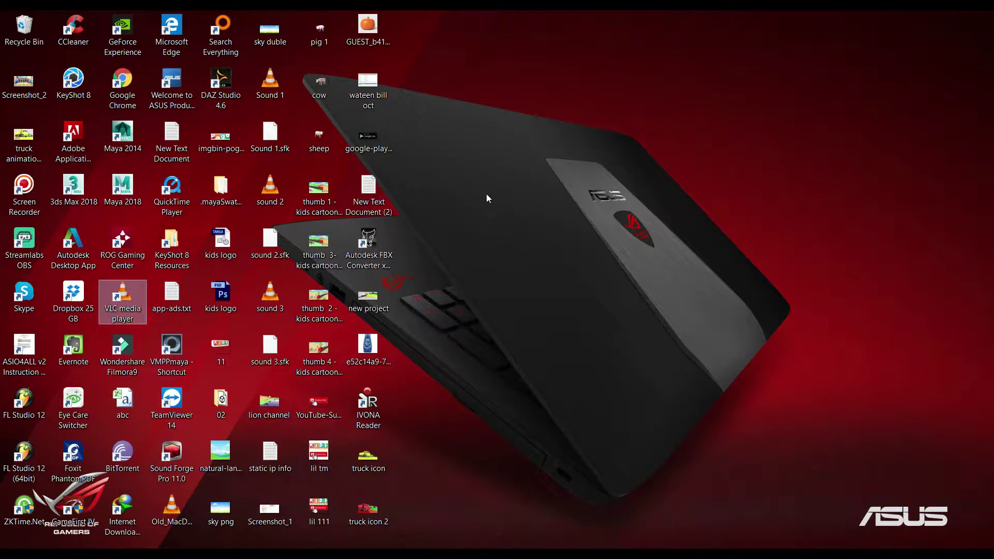
pyautogui.press('v')
pyautogui.press('v')
pyautogui.click(170, 337)
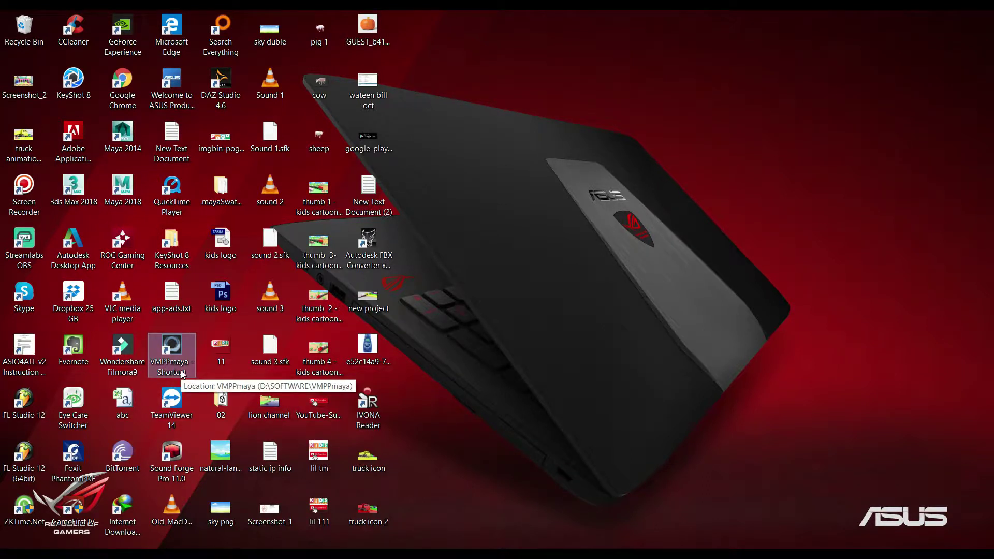
pyautogui.rightClick(178, 370)
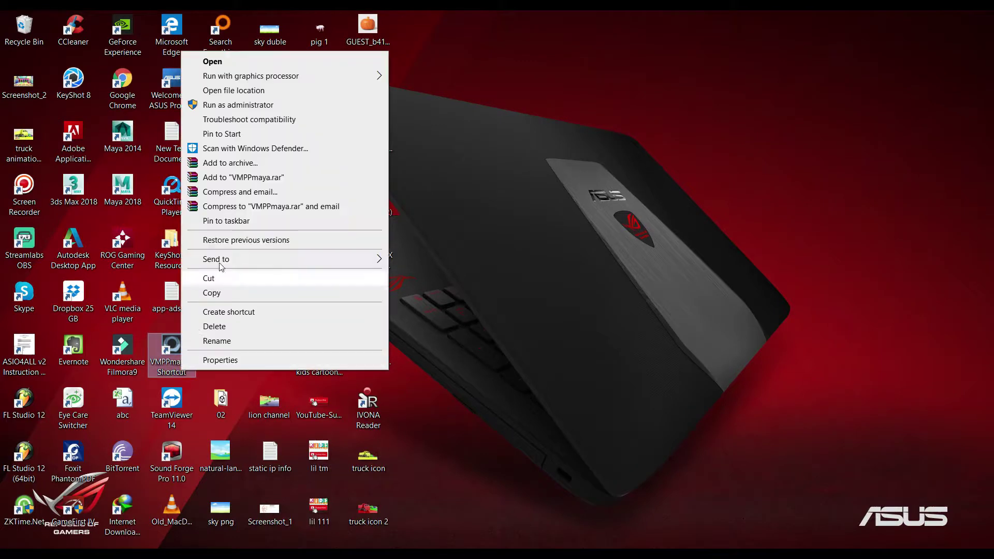
pyautogui.click(266, 91)
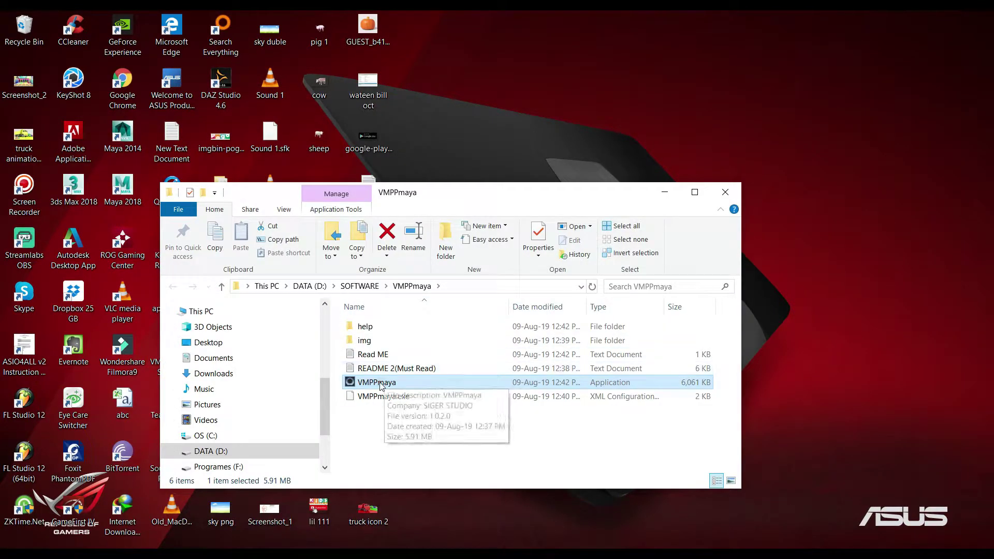
pyautogui.doubleClick(380, 383)
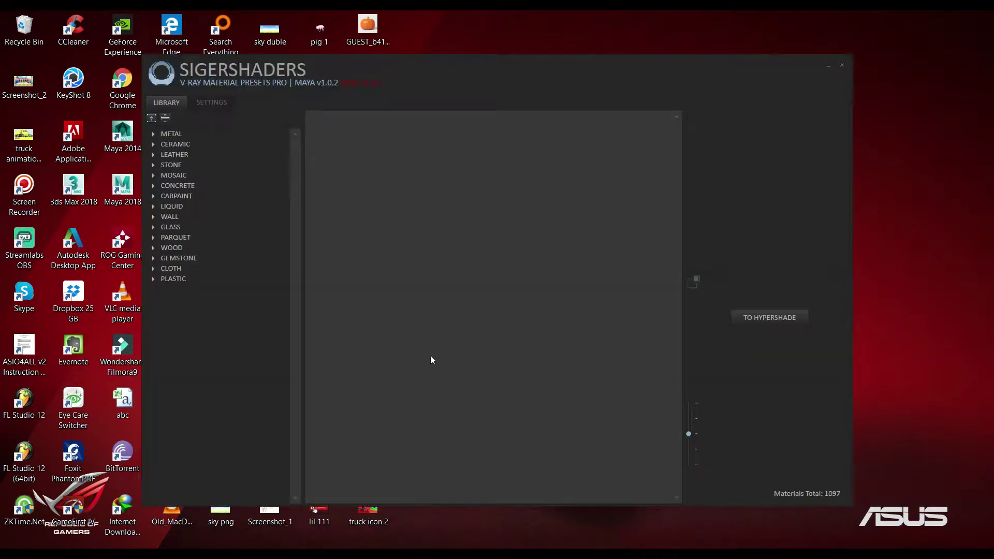
# Open the Read ME in Notepad and select its commandPort line, then tidy the windows
pyautogui.moveTo(732, 63); pyautogui.dragTo(906, 269)
pyautogui.moveTo(457, 195); pyautogui.dragTo(387, 124)
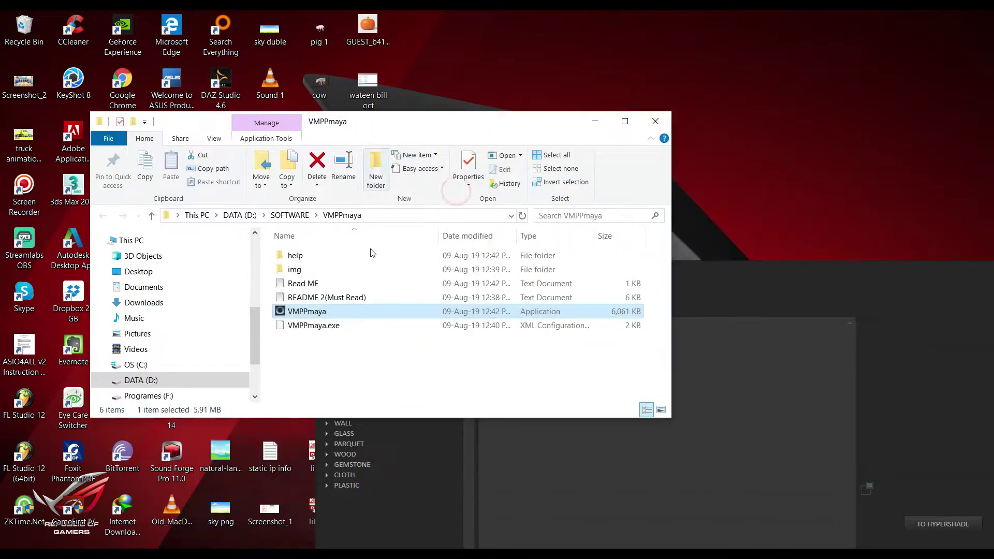
pyautogui.doubleClick(305, 283)
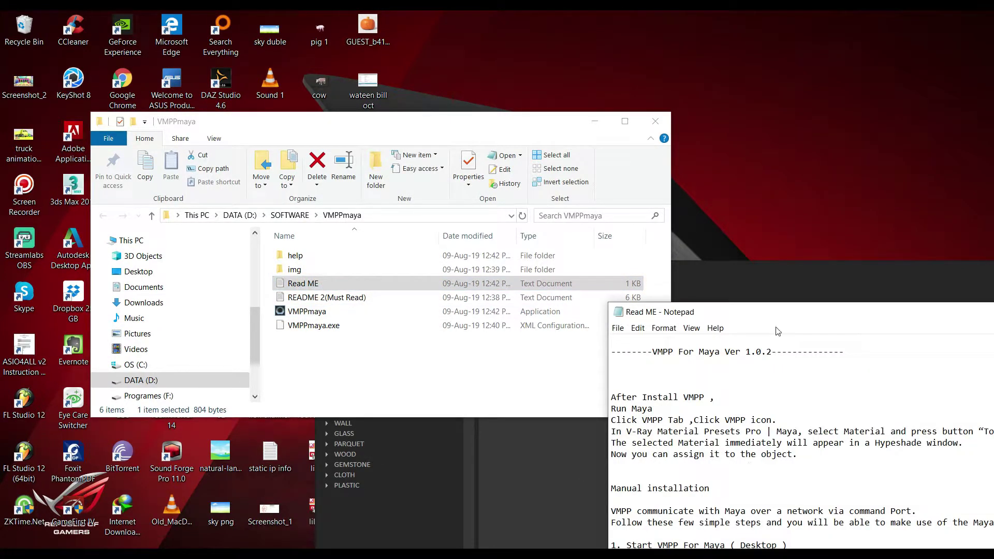
pyautogui.moveTo(776, 307); pyautogui.dragTo(496, 119)
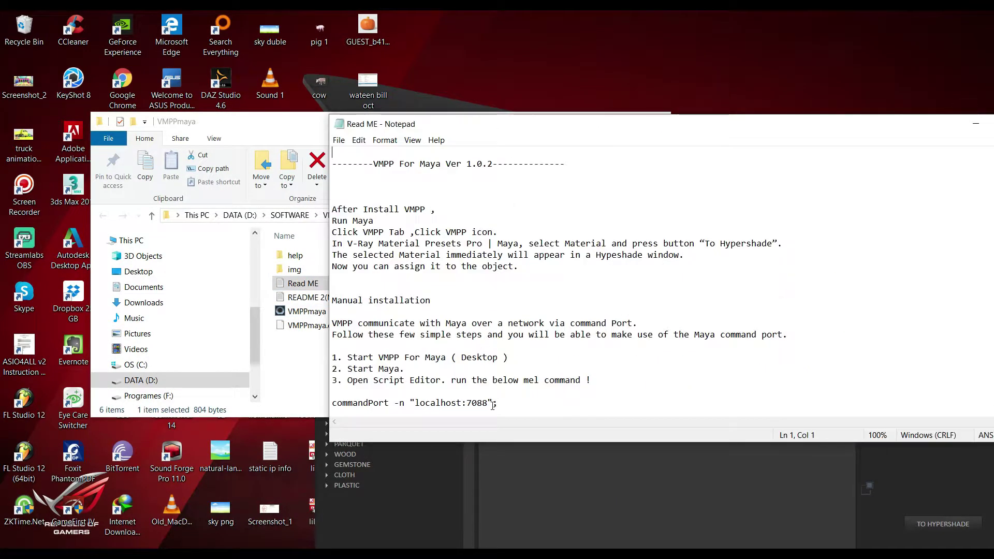
pyautogui.moveTo(494, 403); pyautogui.dragTo(338, 402)
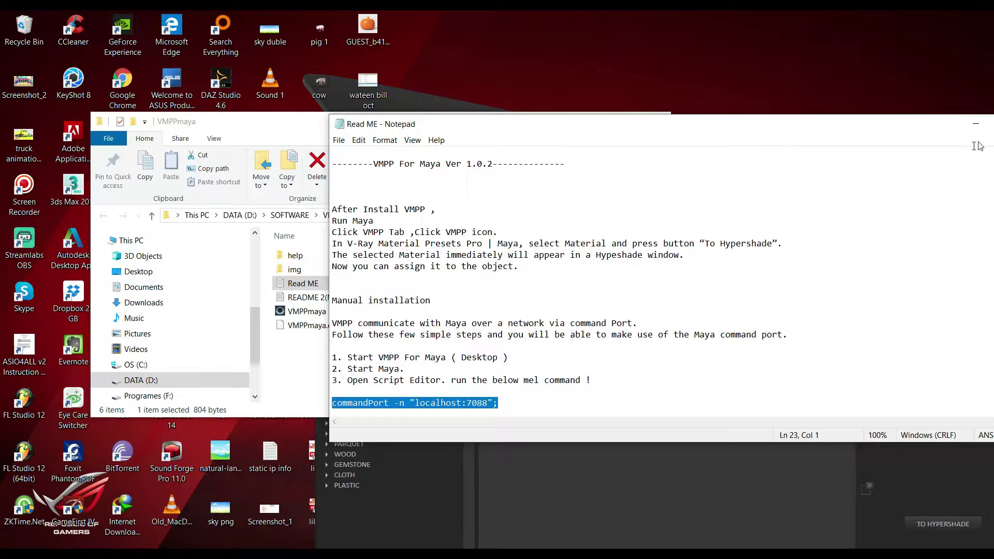
pyautogui.click(975, 124)
pyautogui.click(596, 123)
pyautogui.moveTo(662, 263)
pyautogui.mouseDown()
pyautogui.moveTo(467, 84)
pyautogui.moveTo(461, 56)
pyautogui.mouseUp()
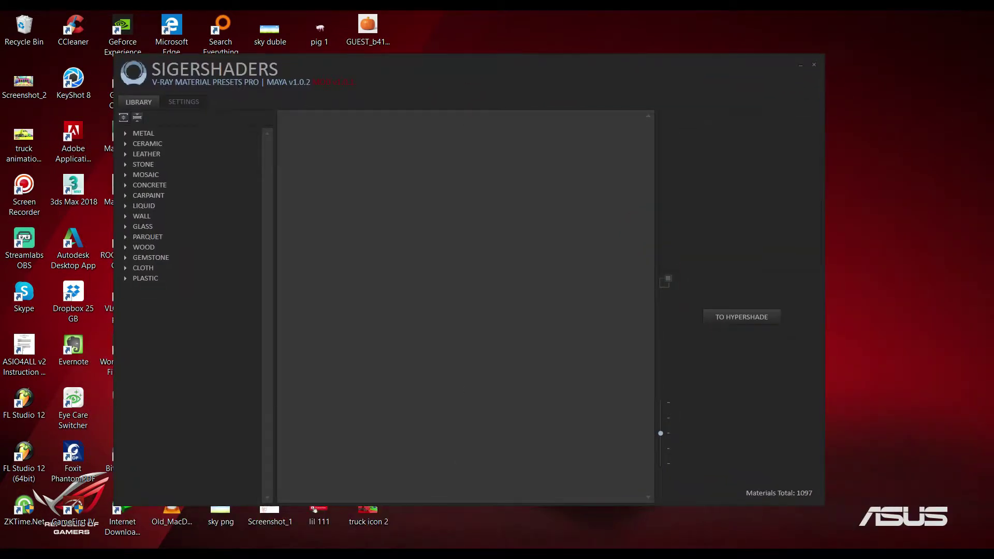
# Run commandPort -n "localhost:7088" in Maya's MEL Script Editor
pyautogui.click(418, 500)
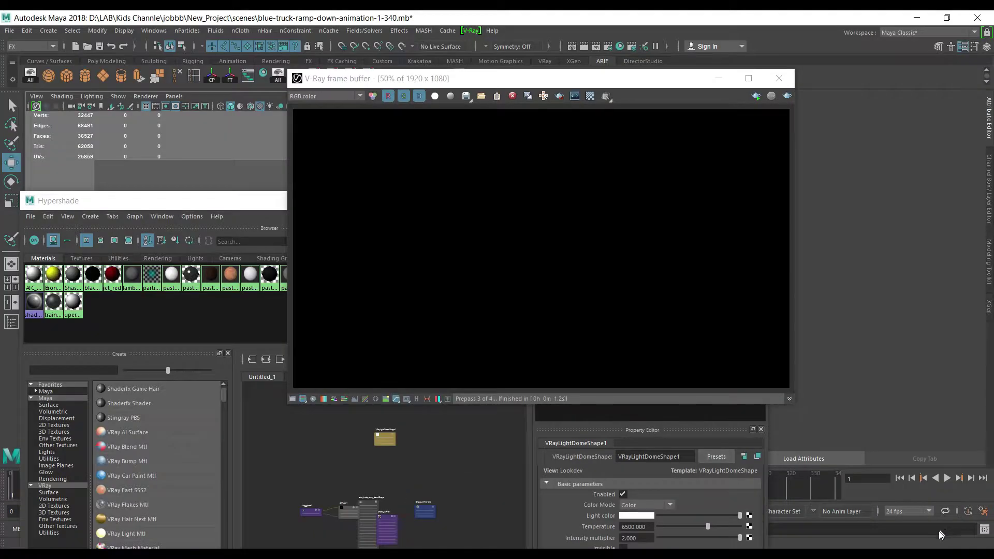
pyautogui.click(984, 531)
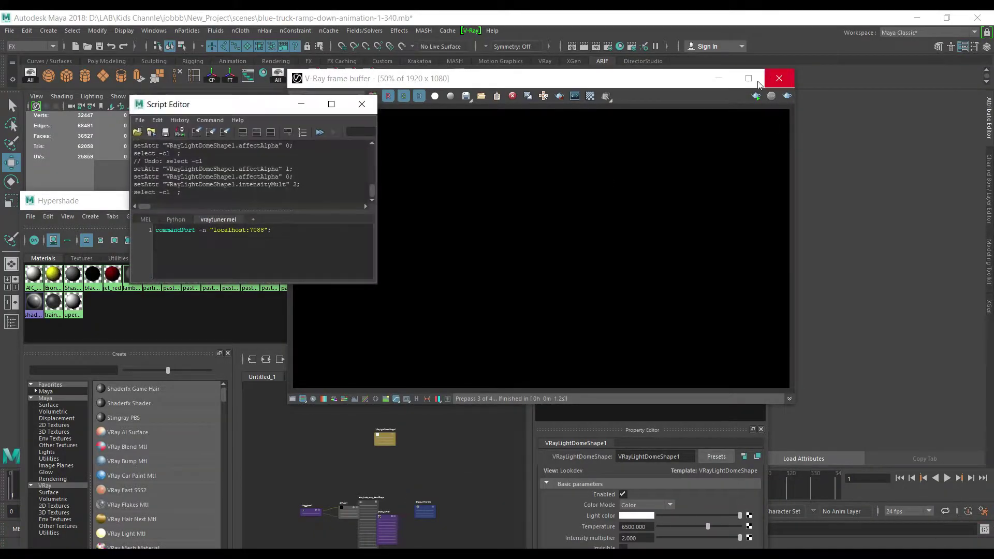
pyautogui.hotkey('ctrl', 'Return')
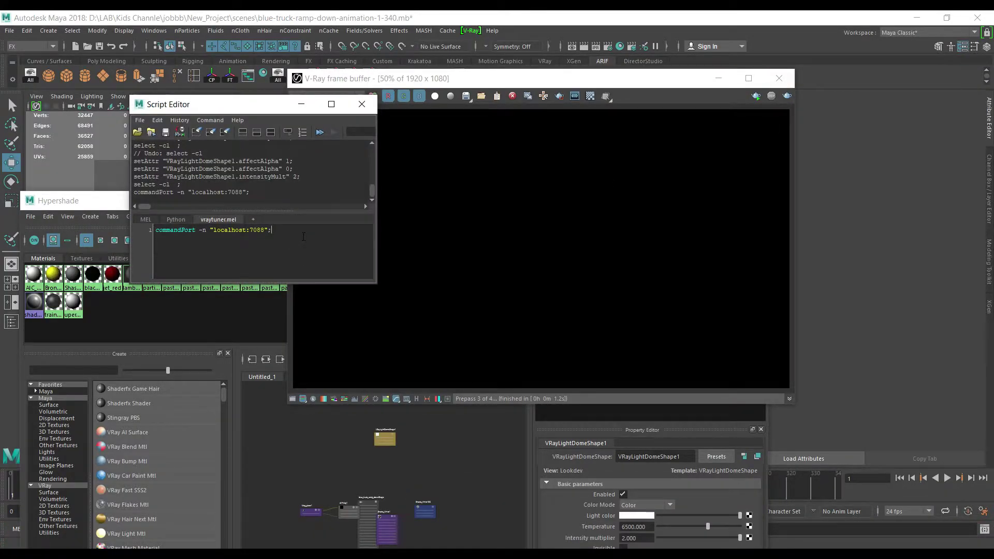
pyautogui.click(362, 104)
# Close the V-Ray frame buffer, clear the Hypershade graph and move Hypershade beside the truck view
pyautogui.click(778, 78)
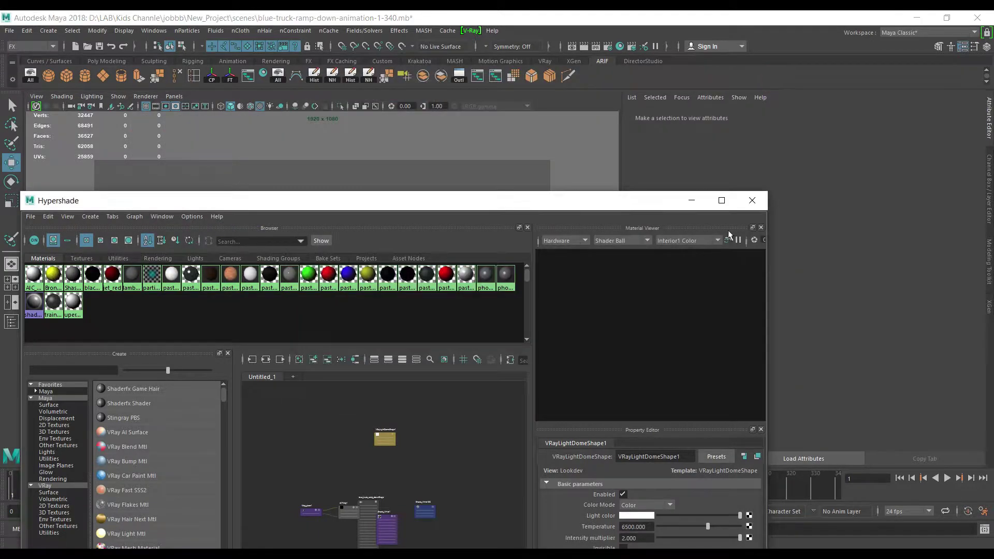
pyautogui.click(299, 359)
pyautogui.moveTo(365, 201); pyautogui.dragTo(642, 145)
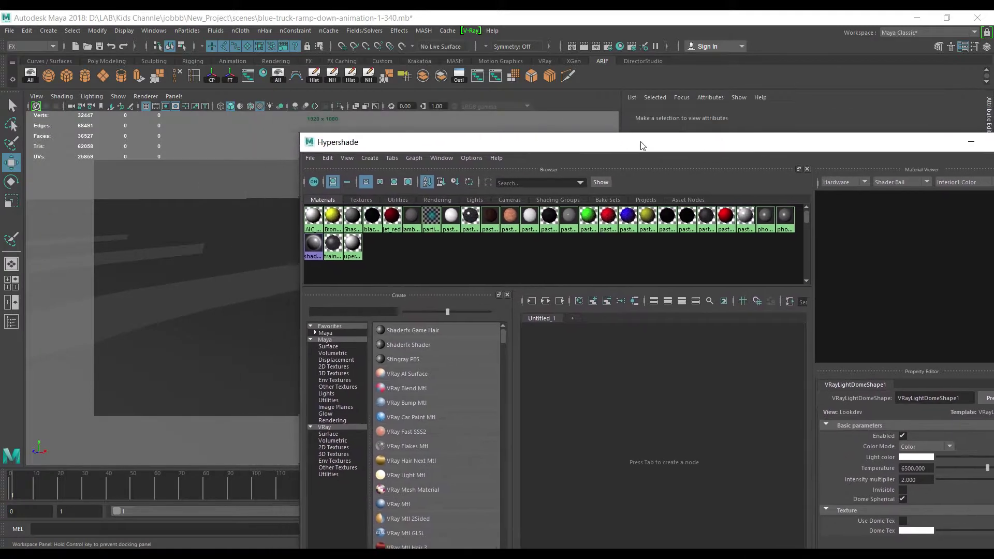
pyautogui.moveTo(378, 138); pyautogui.dragTo(563, 139)
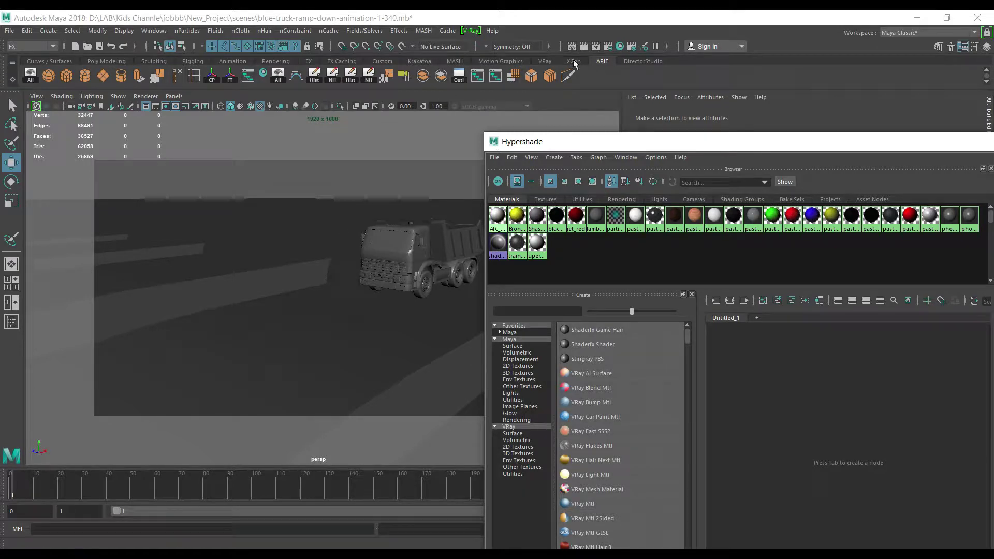
# Render the truck scene with V-Ray and enlarge the frame buffer to view it at 100%
pyautogui.click(588, 48)
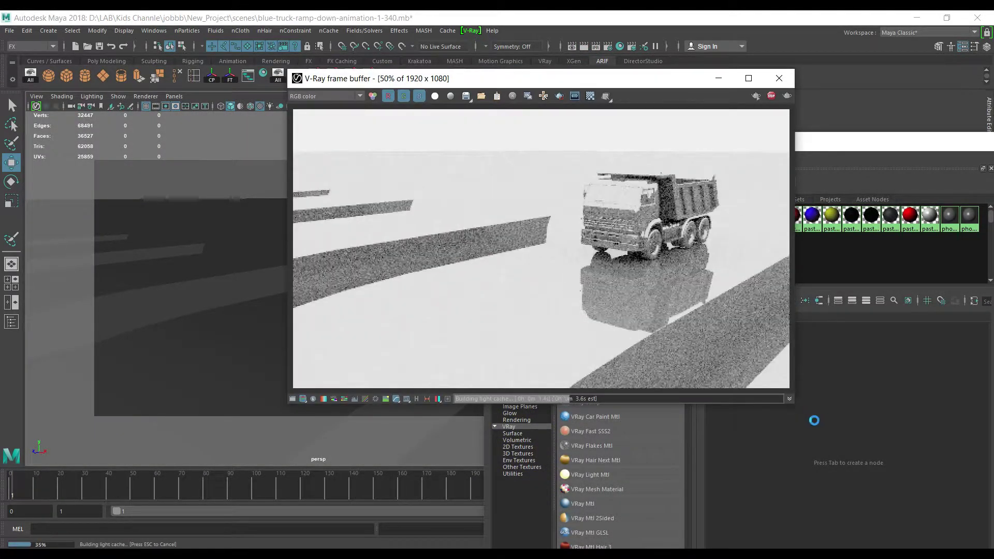
pyautogui.moveTo(795, 403); pyautogui.dragTo(912, 507)
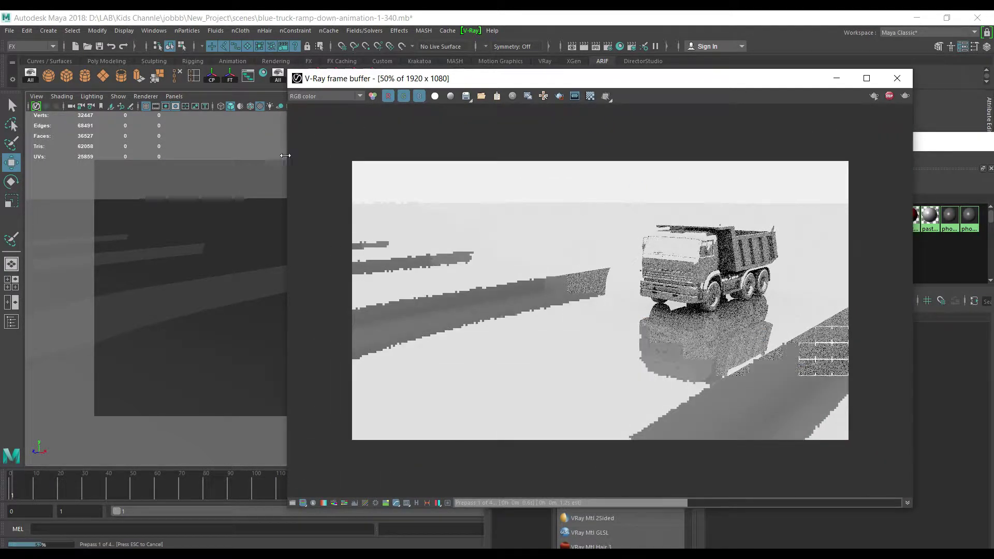
pyautogui.moveTo(286, 157); pyautogui.dragTo(114, 155)
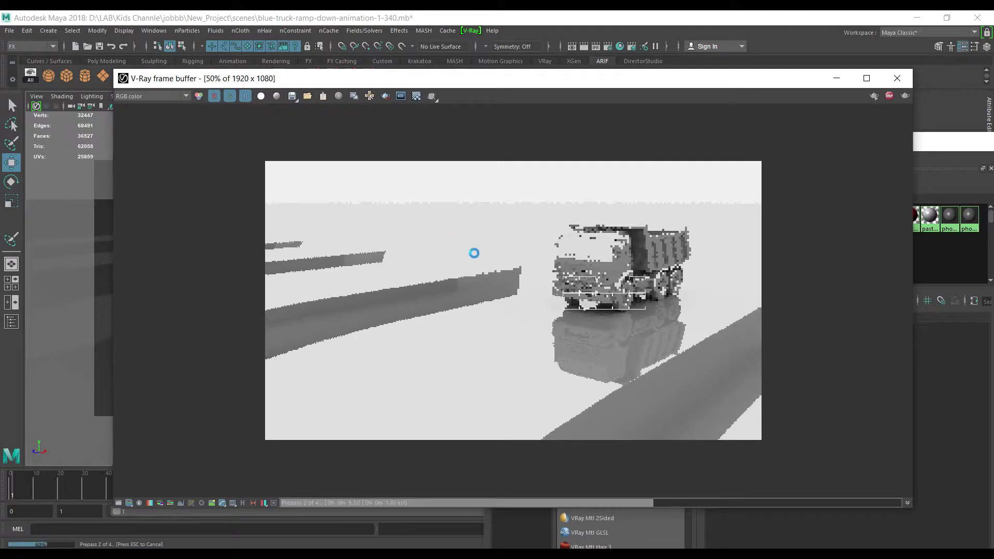
pyautogui.doubleClick(509, 263)
pyautogui.scroll(-1, 695, 273)
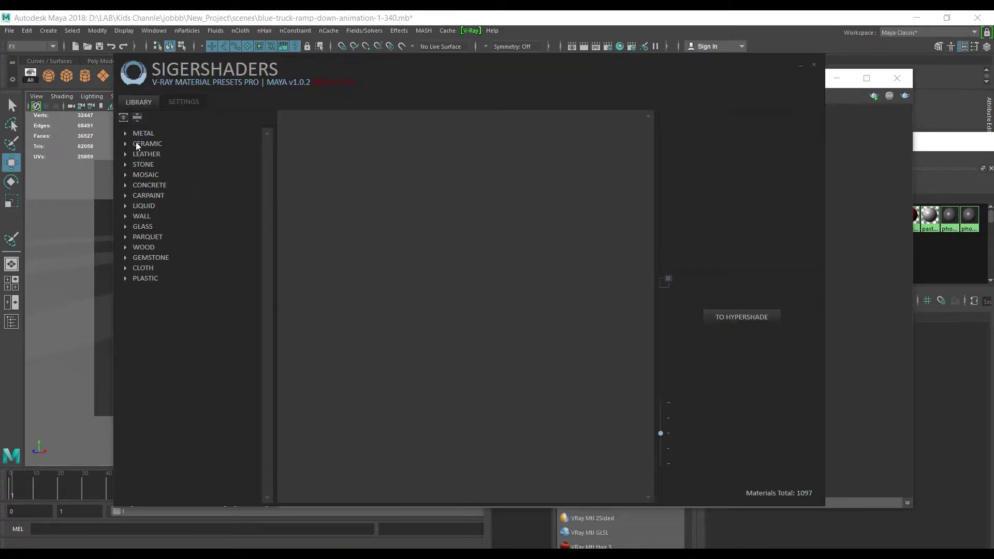
# Browse the METAL presets: Smooth, Scratched, Cross-Hatch Brushed, Jewelry, Copper Alloys and Linear Brushed
pyautogui.click(126, 134)
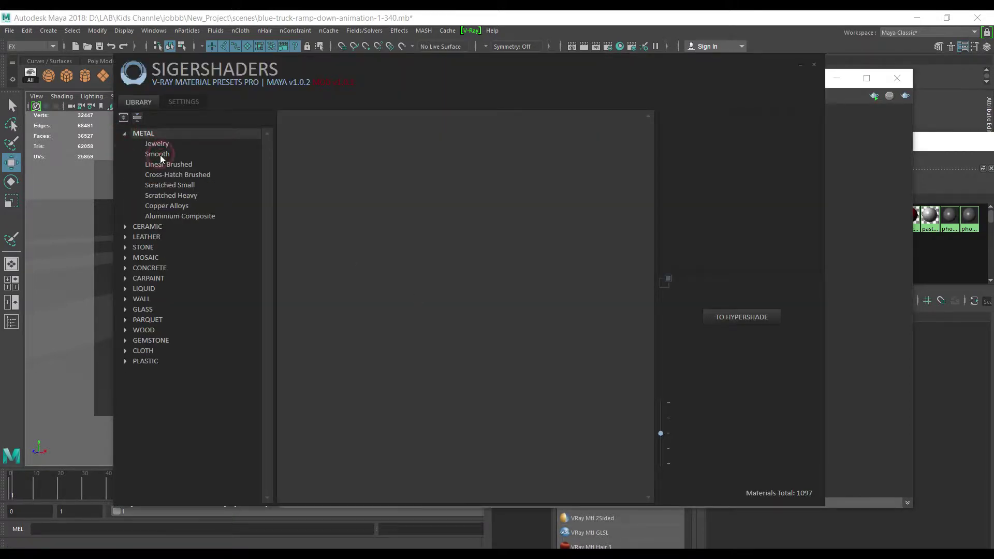
pyautogui.click(160, 155)
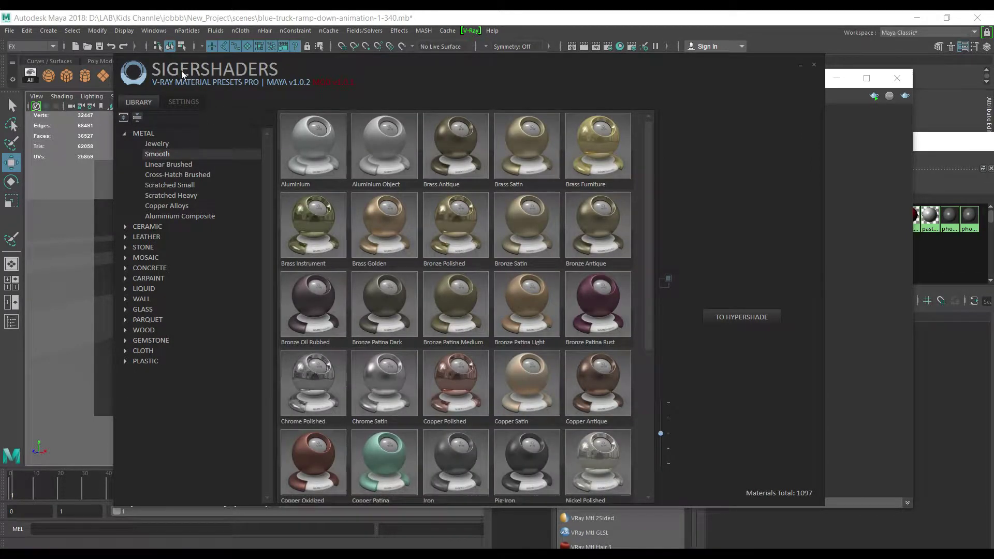
pyautogui.click(161, 196)
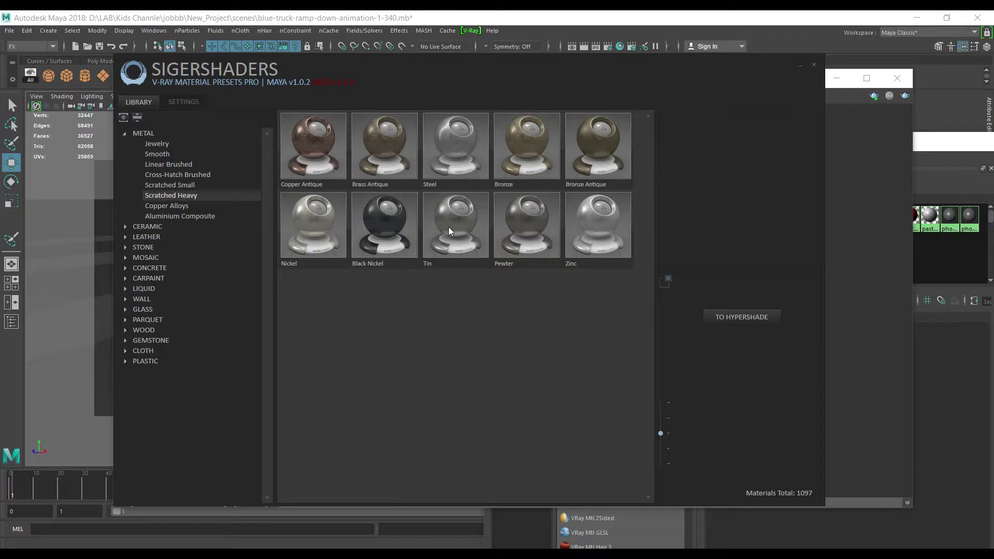
pyautogui.click(175, 172)
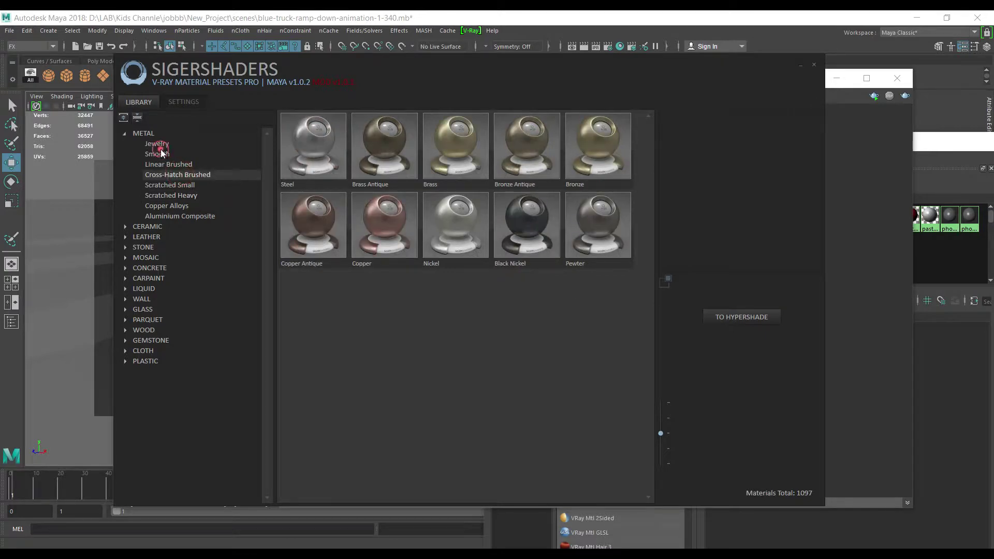
pyautogui.click(160, 147)
pyautogui.click(154, 156)
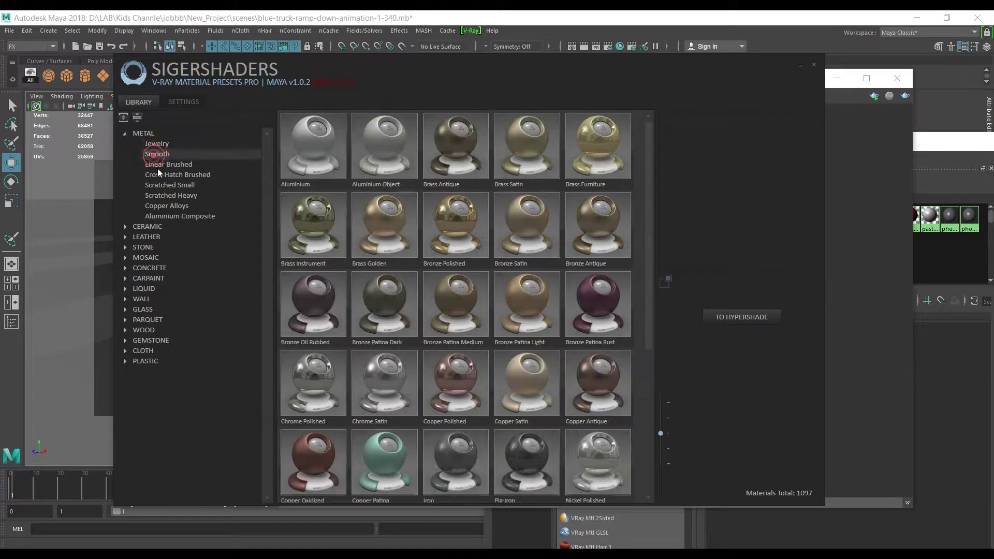
pyautogui.click(163, 181)
pyautogui.click(164, 196)
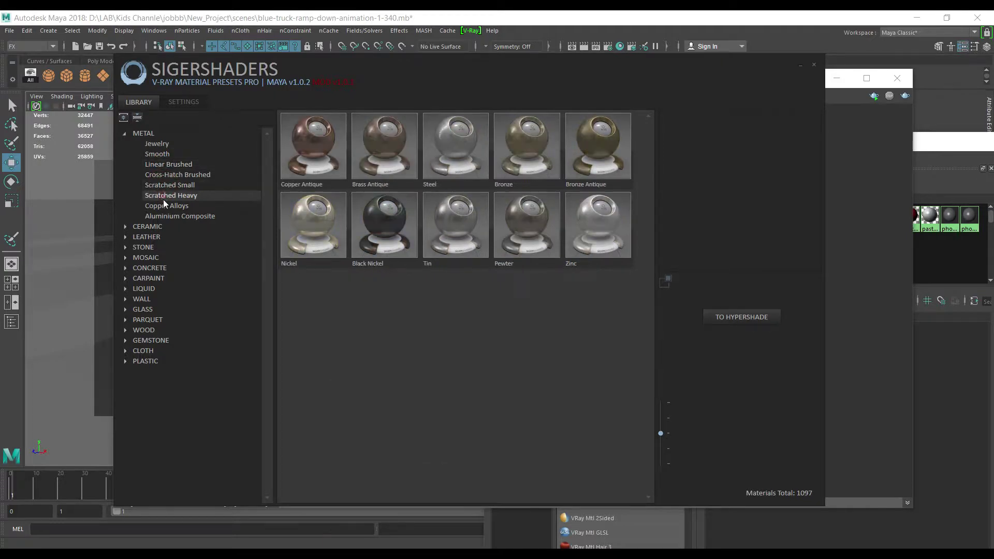
pyautogui.click(167, 205)
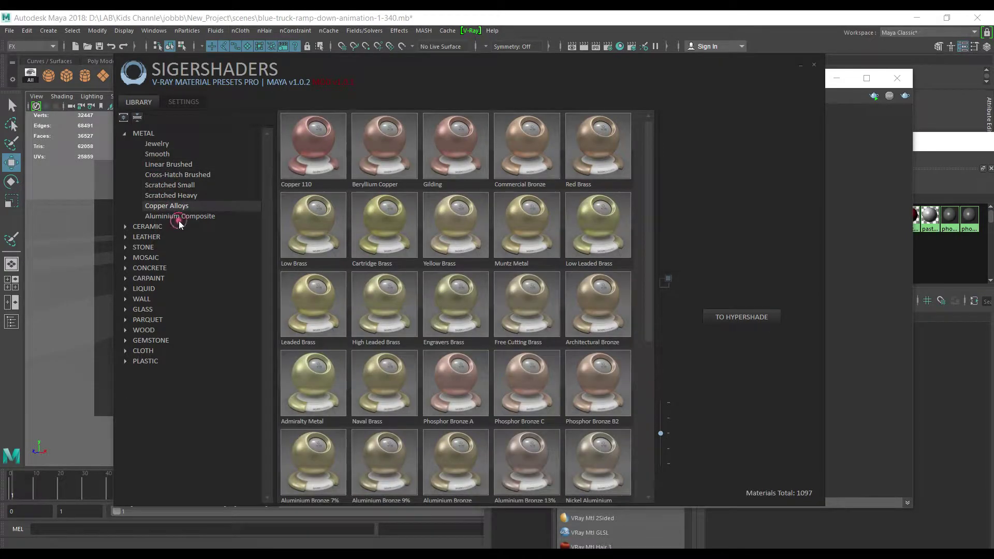
pyautogui.click(178, 218)
# Pick the Solid Ruby preset from Aluminium Composite and send it to Hypershade
pyautogui.click(173, 165)
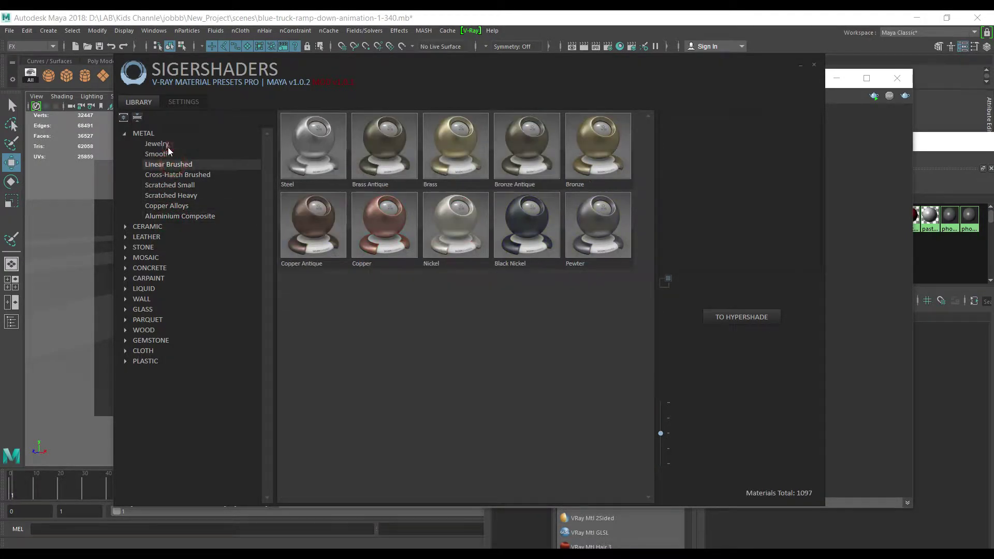
pyautogui.click(169, 208)
pyautogui.click(171, 174)
pyautogui.click(181, 218)
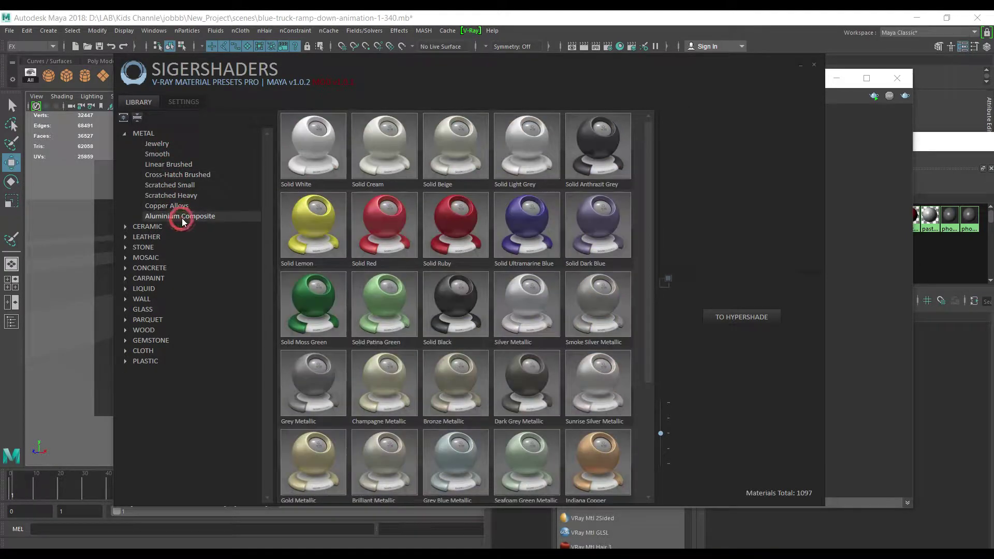
pyautogui.click(428, 219)
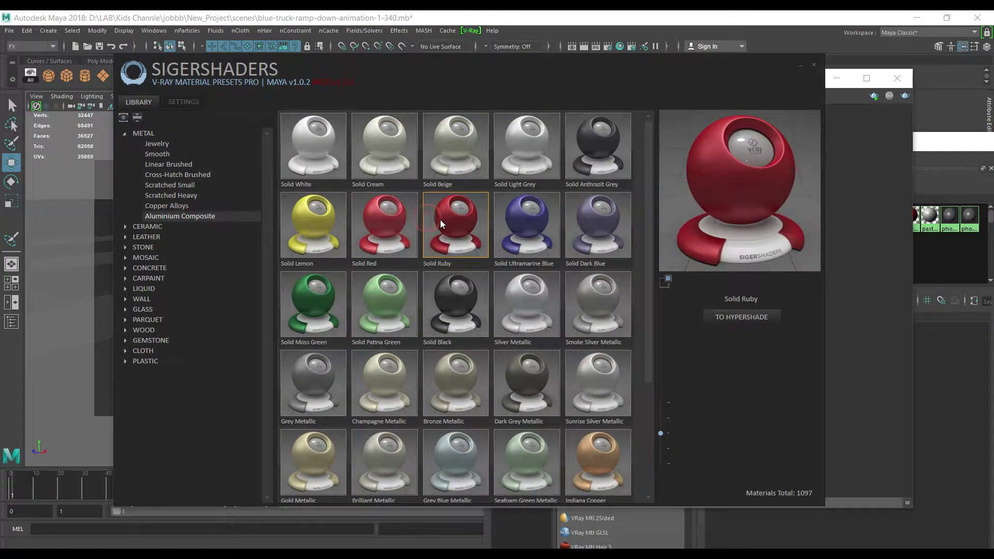
pyautogui.click(760, 317)
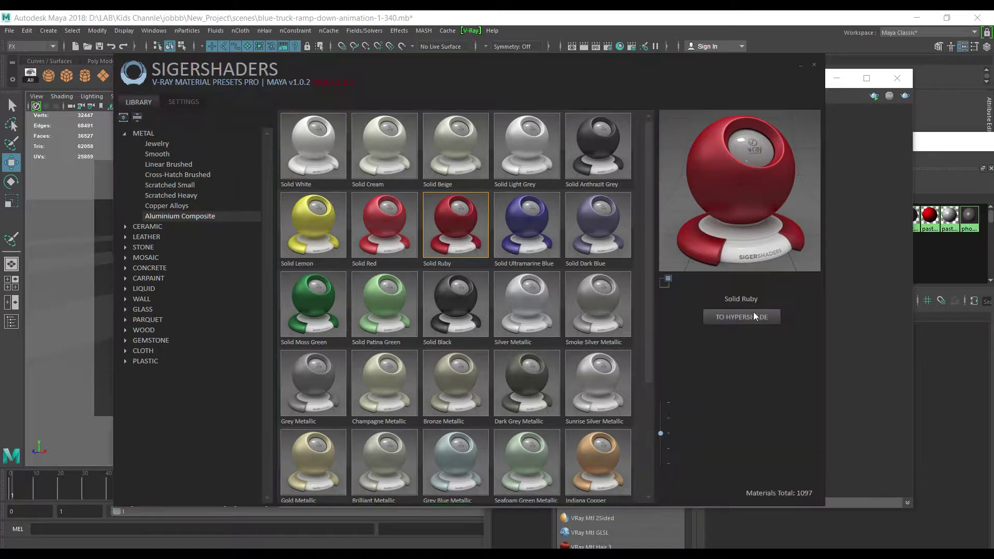
# Move the preset browser, render window and Hypershade aside so the ruby node and viewport are visible
pyautogui.moveTo(765, 71)
pyautogui.mouseDown()
pyautogui.moveTo(794, 330)
pyautogui.moveTo(818, 343)
pyautogui.mouseUp()
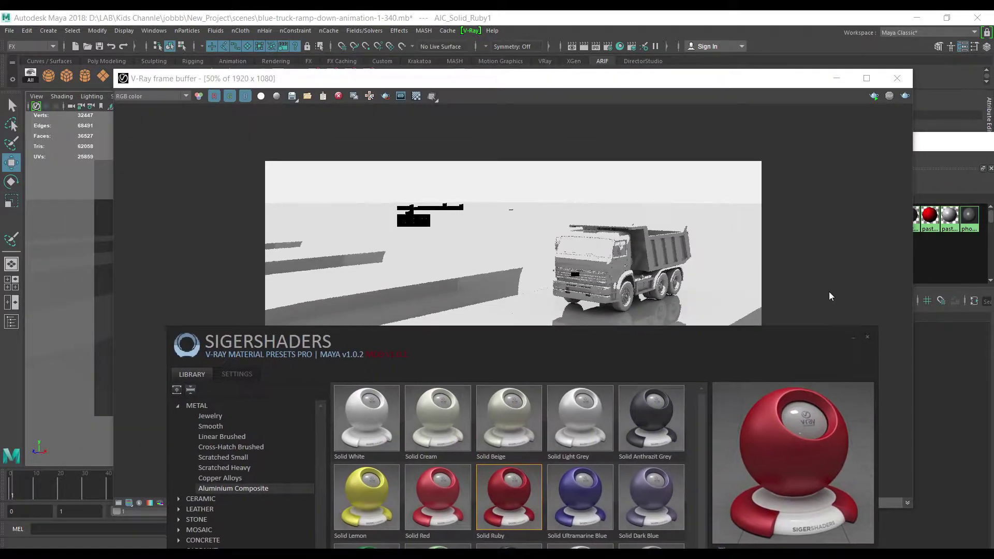
pyautogui.moveTo(782, 88); pyautogui.dragTo(412, 221)
pyautogui.moveTo(820, 141)
pyautogui.mouseDown()
pyautogui.moveTo(636, 131)
pyautogui.moveTo(677, 112)
pyautogui.mouseUp()
pyautogui.moveTo(683, 438); pyautogui.dragTo(711, 493)
pyautogui.press('f')
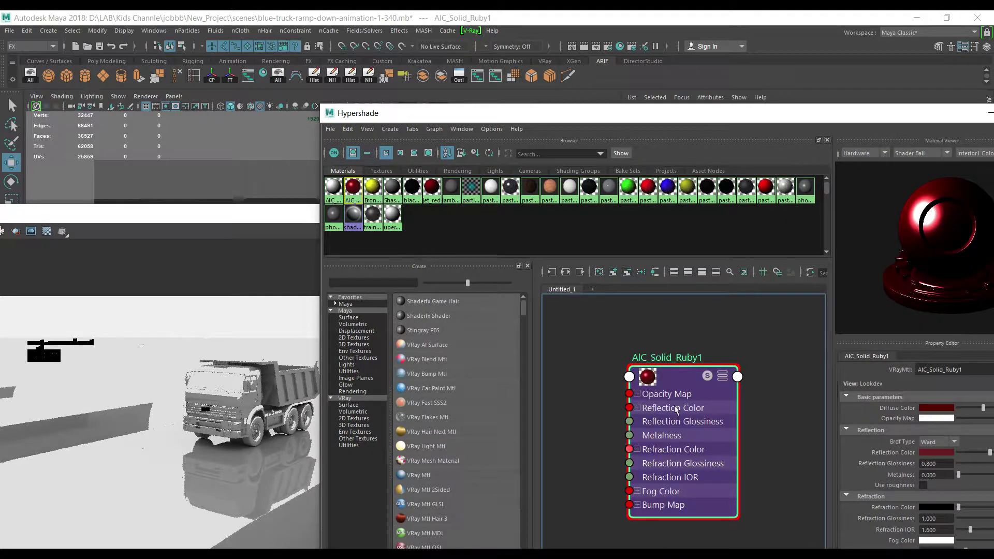
pyautogui.moveTo(455, 113); pyautogui.dragTo(719, 164)
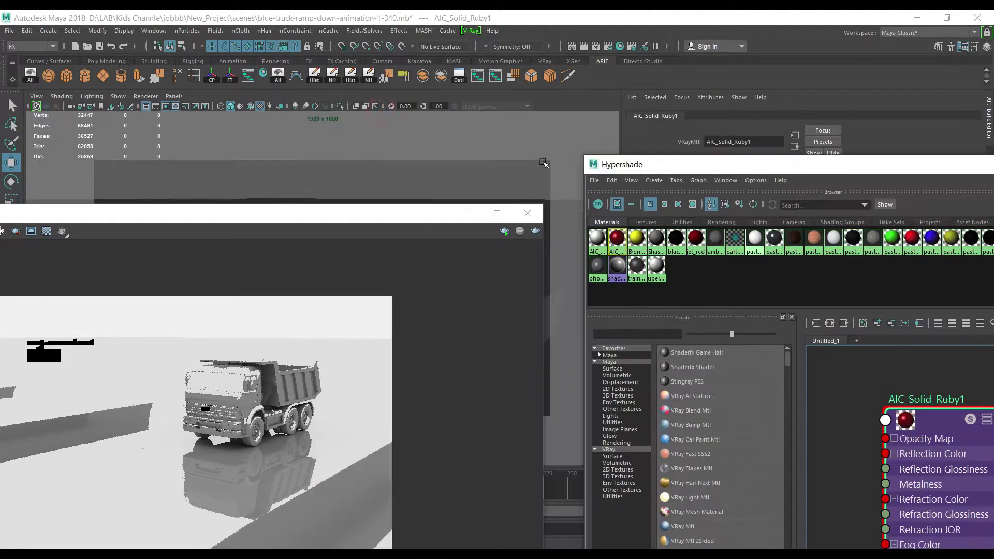
pyautogui.moveTo(441, 215); pyautogui.dragTo(173, 278)
# Assign AIC_Solid_Ruby1 to the ramp's selected top faces, then enlarge the render window
pyautogui.click(348, 309)
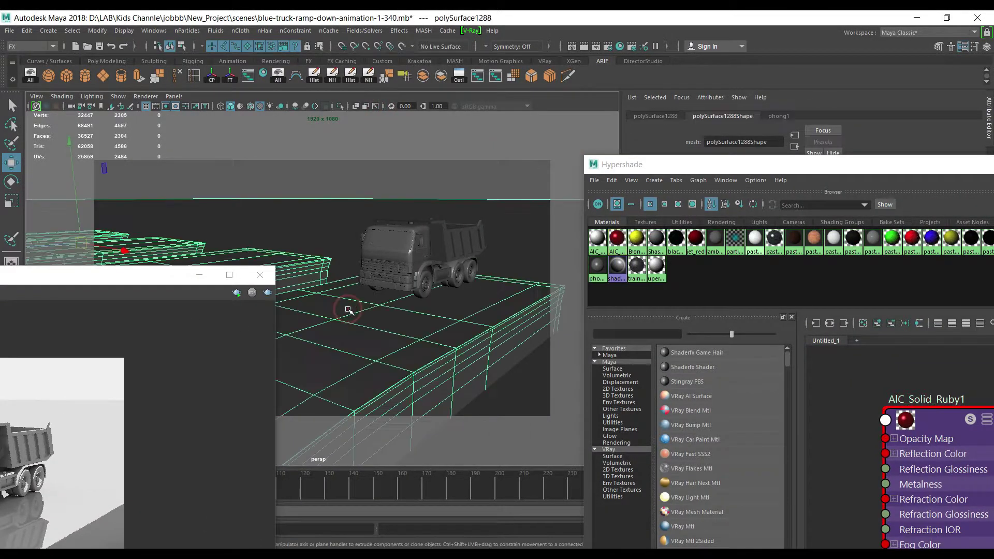
pyautogui.moveTo(350, 326); pyautogui.dragTo(347, 352, button='right')
pyautogui.click(352, 339)
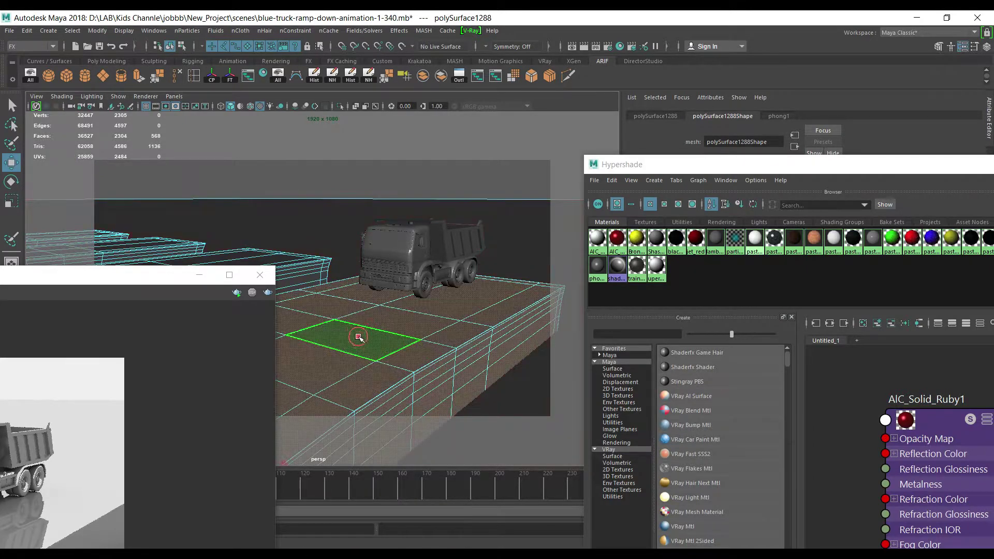
pyautogui.moveTo(158, 277); pyautogui.dragTo(82, 310)
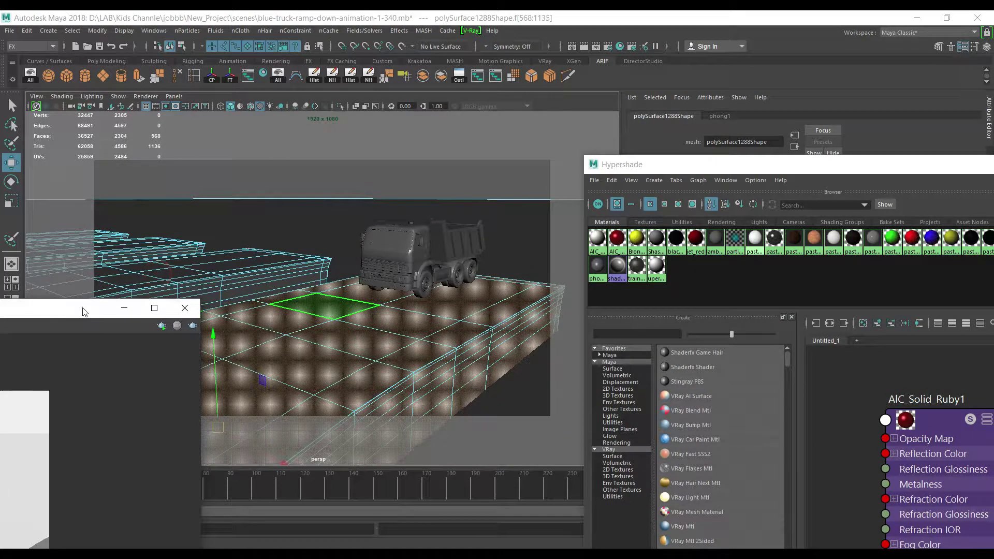
pyautogui.keyDown('shift'); pyautogui.click(254, 264); pyautogui.keyUp('shift')
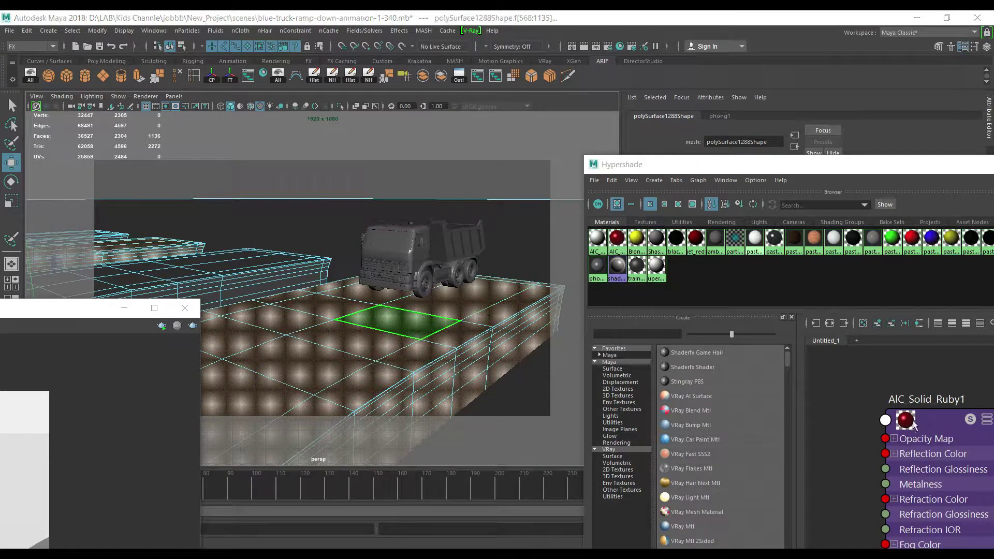
pyautogui.moveTo(858, 369); pyautogui.dragTo(911, 309, button='right')
pyautogui.click(839, 342)
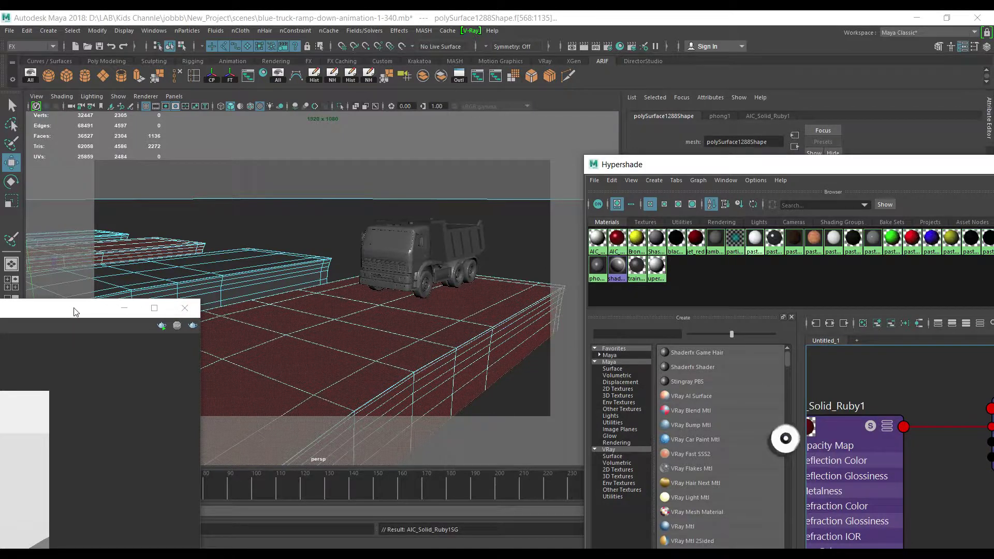
pyautogui.moveTo(71, 307)
pyautogui.mouseDown()
pyautogui.moveTo(462, 209)
pyautogui.moveTo(440, 150)
pyautogui.mouseUp()
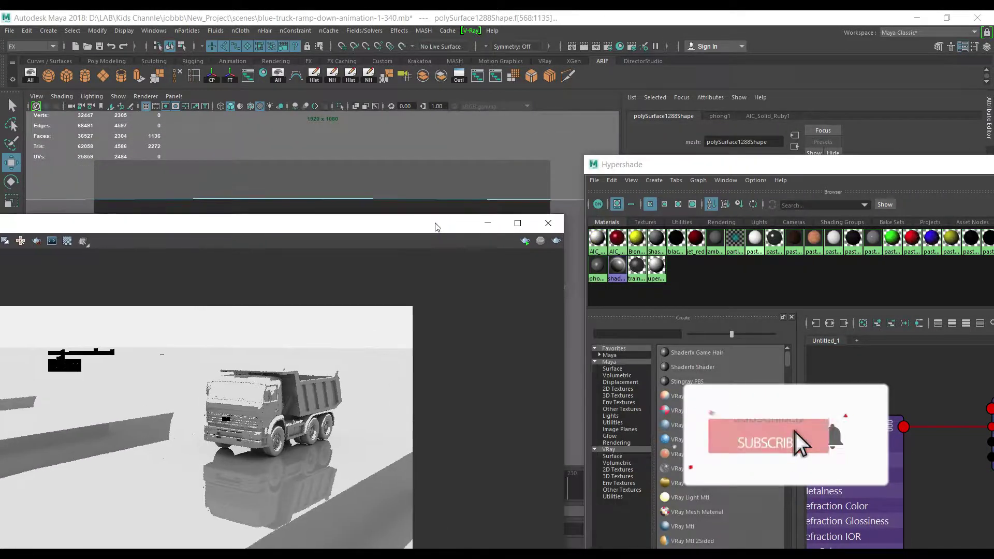
# Clear the Hypershade graph and send the SigerShaders Solid Black preset to Hypershade
pyautogui.click(863, 323)
pyautogui.moveTo(805, 166); pyautogui.dragTo(738, 133)
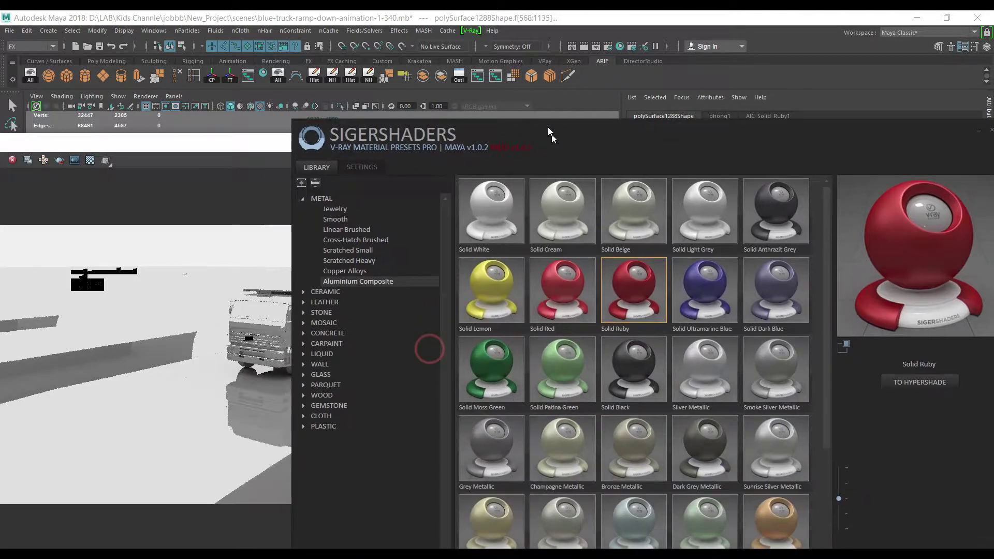
pyautogui.moveTo(427, 350); pyautogui.dragTo(495, 92)
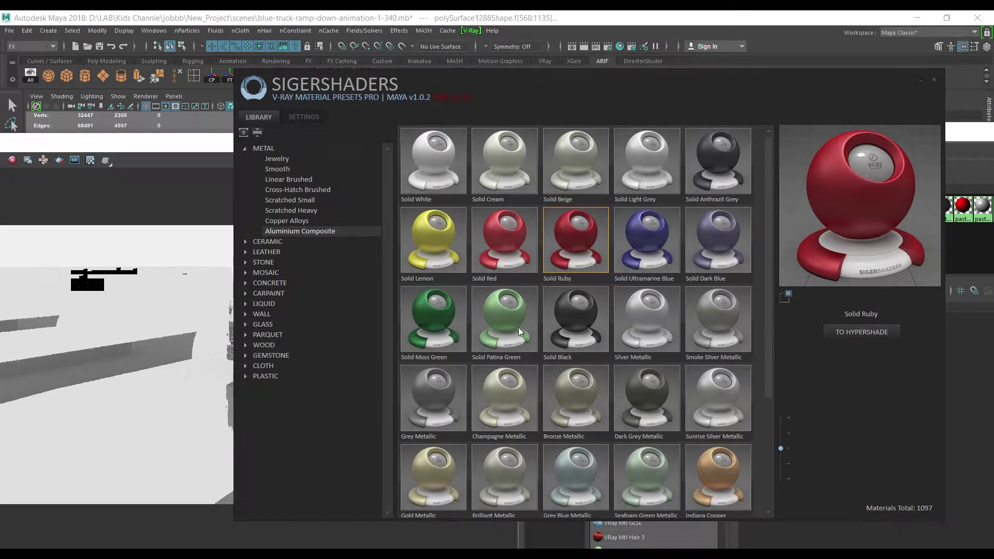
pyautogui.click(560, 342)
pyautogui.moveTo(778, 84); pyautogui.dragTo(432, 164)
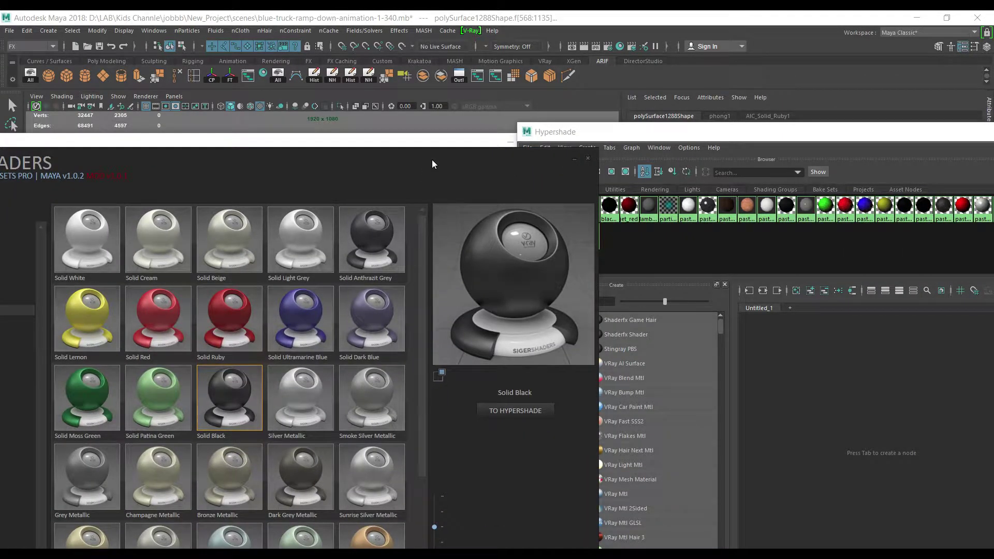
pyautogui.click(509, 415)
# Move the preset browser away, then resize and close the V-Ray frame buffer
pyautogui.moveTo(466, 165)
pyautogui.mouseDown()
pyautogui.moveTo(345, 163)
pyautogui.moveTo(184, 470)
pyautogui.mouseUp()
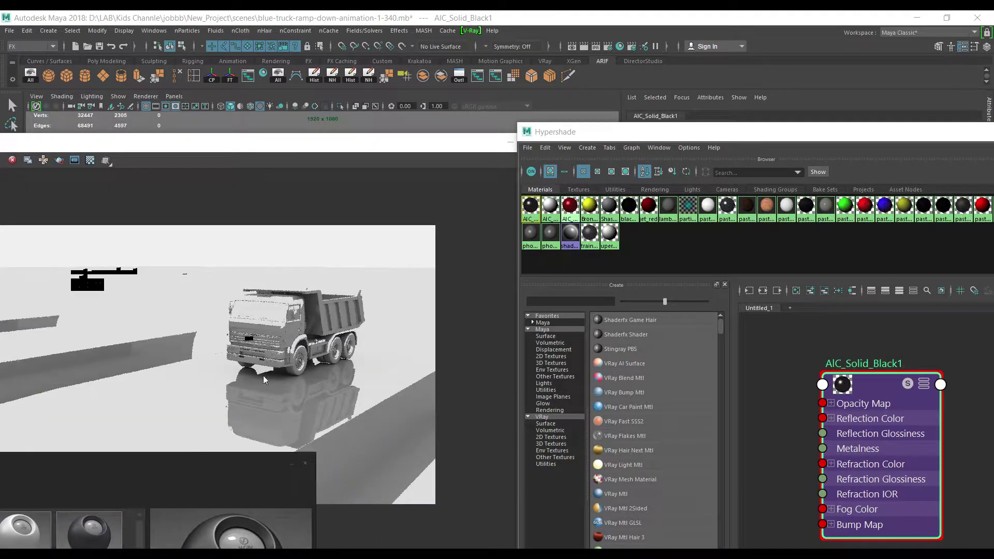
pyautogui.moveTo(457, 134)
pyautogui.mouseDown()
pyautogui.moveTo(401, 171)
pyautogui.moveTo(395, 235)
pyautogui.mouseUp()
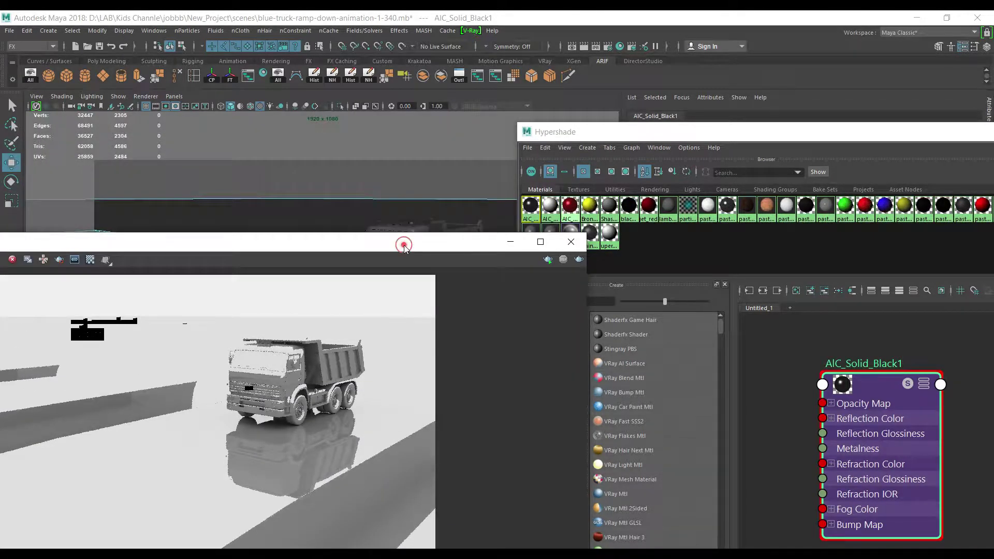
pyautogui.click(570, 241)
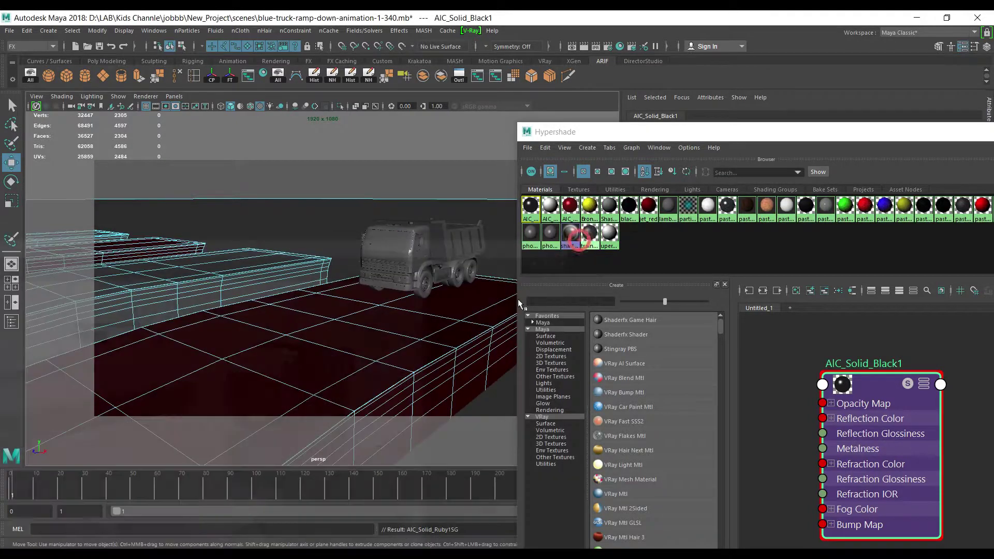
# Return the ramp to object mode, select and frame the truck, and hide all unselected objects
pyautogui.click(407, 273)
pyautogui.moveTo(475, 173); pyautogui.dragTo(473, 160, button='right')
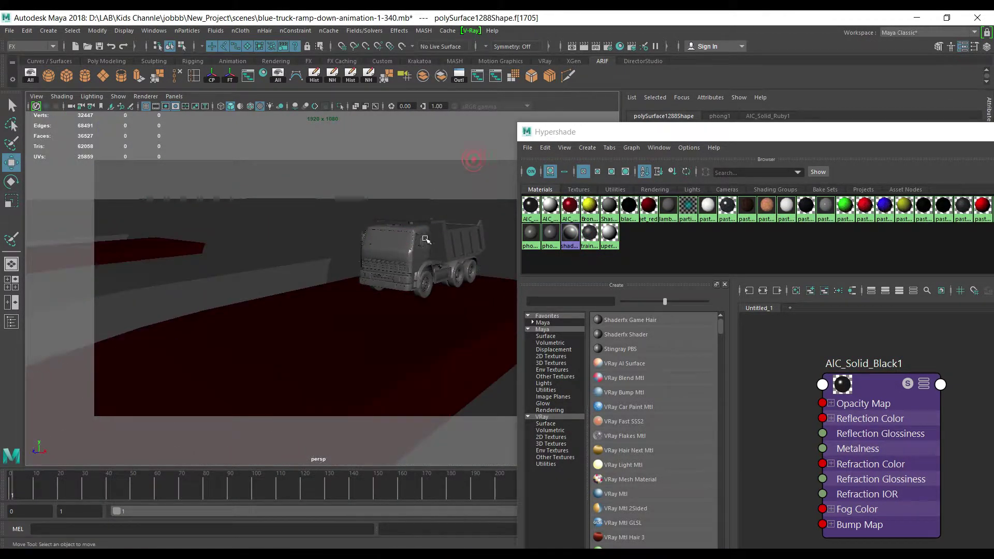
pyautogui.click(426, 240)
pyautogui.press('f')
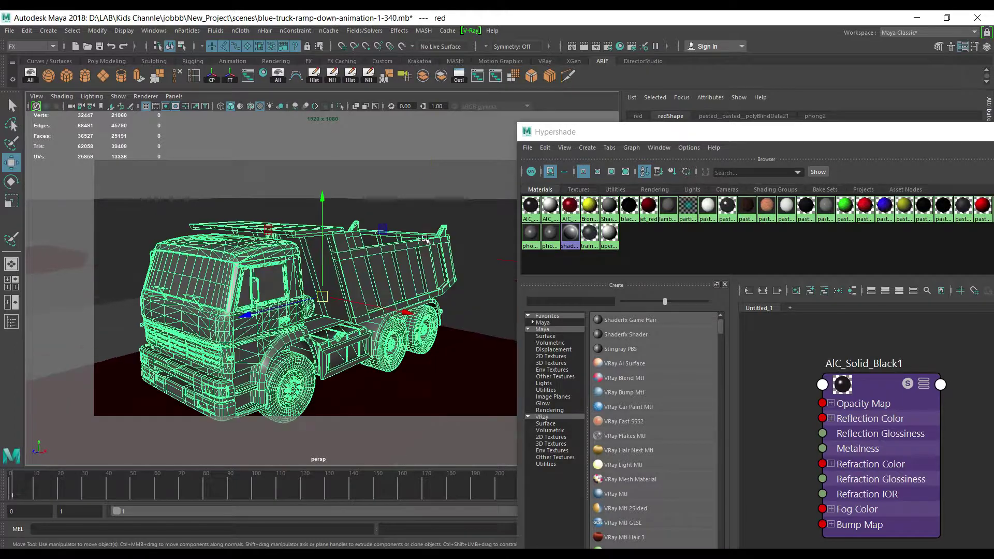
pyautogui.scroll(2, 188, 292)
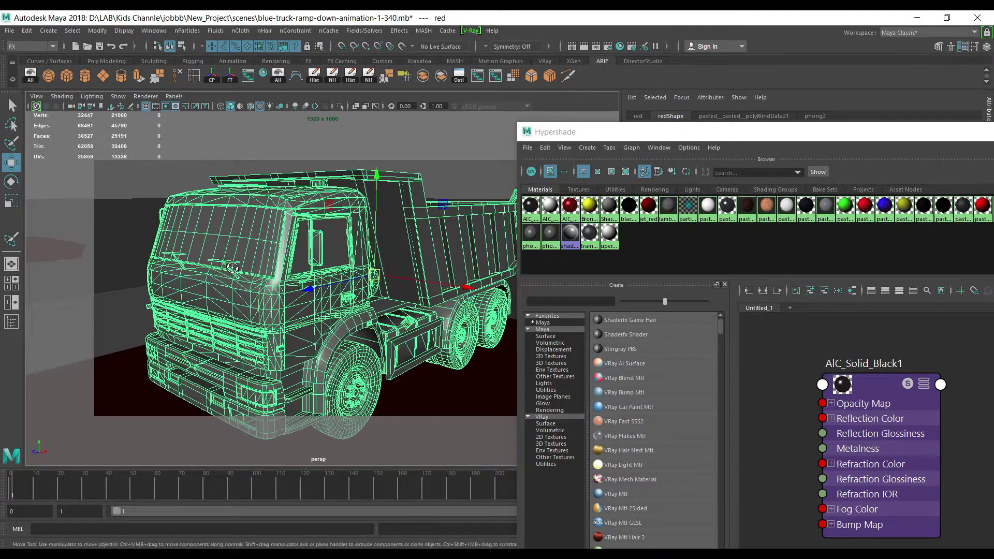
pyautogui.click(165, 193)
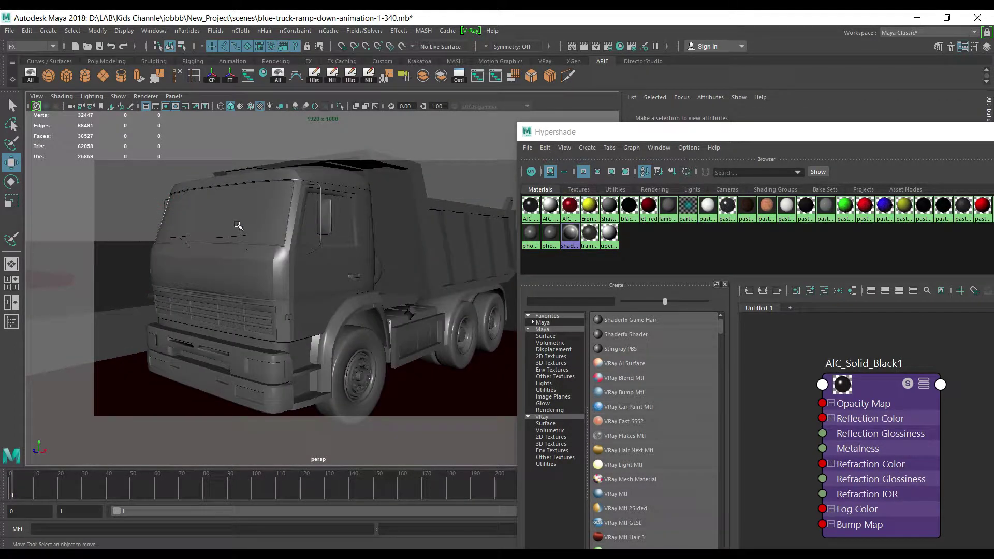
pyautogui.scroll(-3, 402, 245)
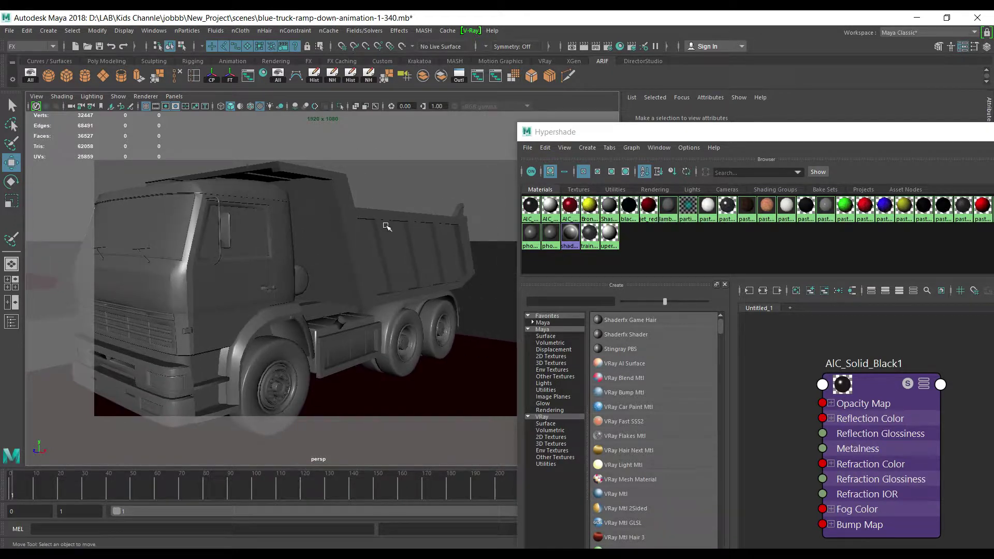
pyautogui.click(388, 249)
pyautogui.hotkey('alt', 'h')
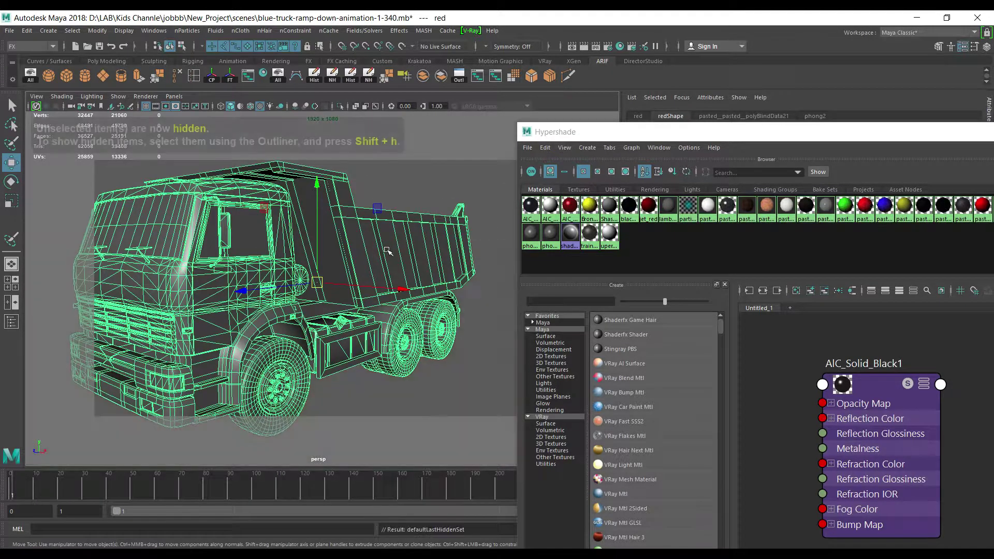
# Reselect the whole truck and open the Outliner from the Windows menu
pyautogui.scroll(-2, 388, 250)
pyautogui.click(409, 364)
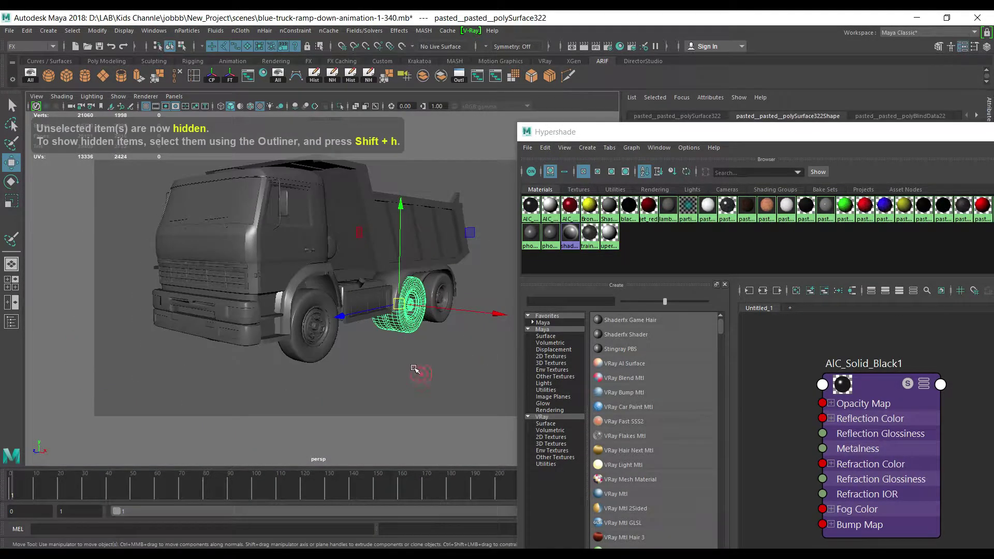
pyautogui.scroll(-2, 409, 363)
pyautogui.click(392, 344)
pyautogui.click(388, 239)
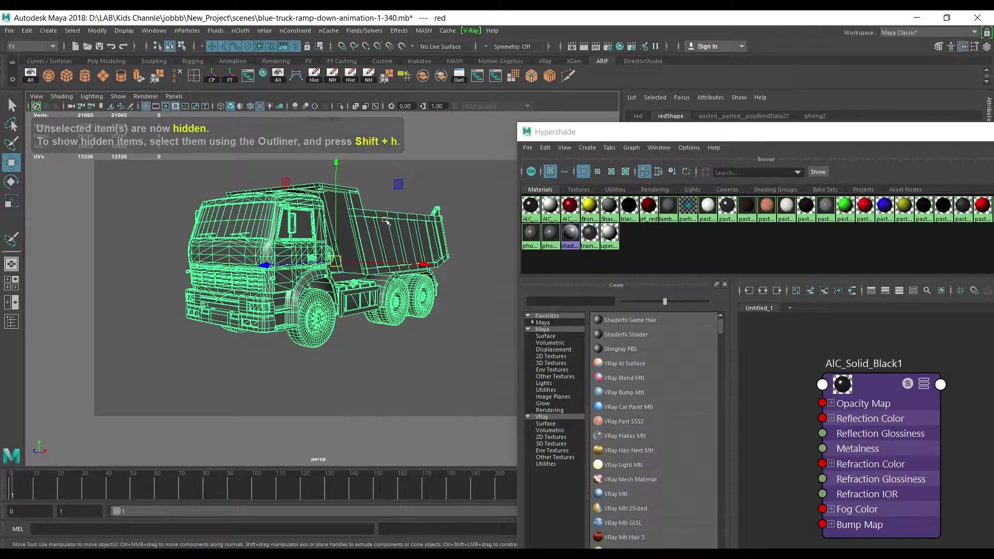
pyautogui.rightClick(311, 201)
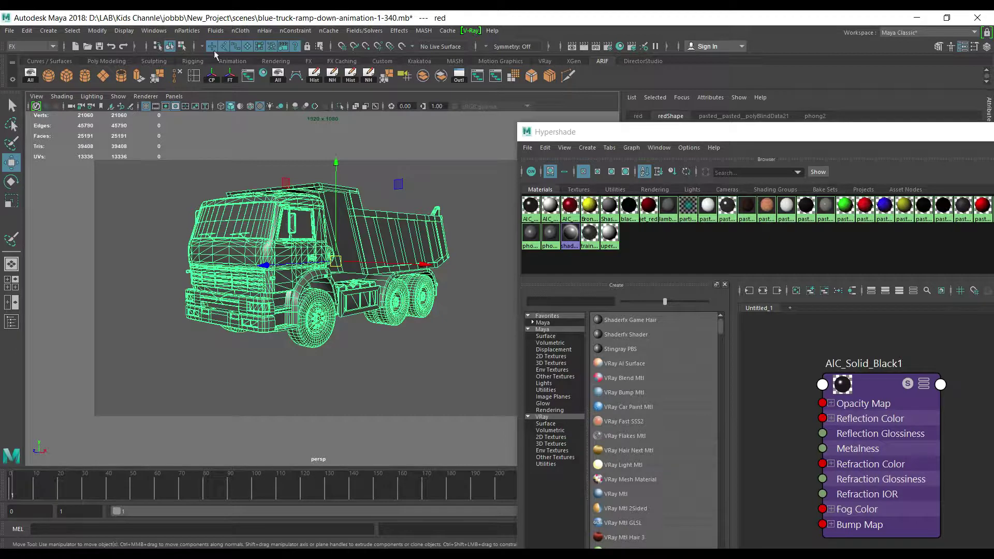
pyautogui.click(154, 30)
pyautogui.click(164, 33)
pyautogui.click(165, 30)
# Drag the six wheel polySurfaces (327, 346, 322, 356, 299, 286) out of the 'red' group, then reselect 'red'
pyautogui.click(176, 152)
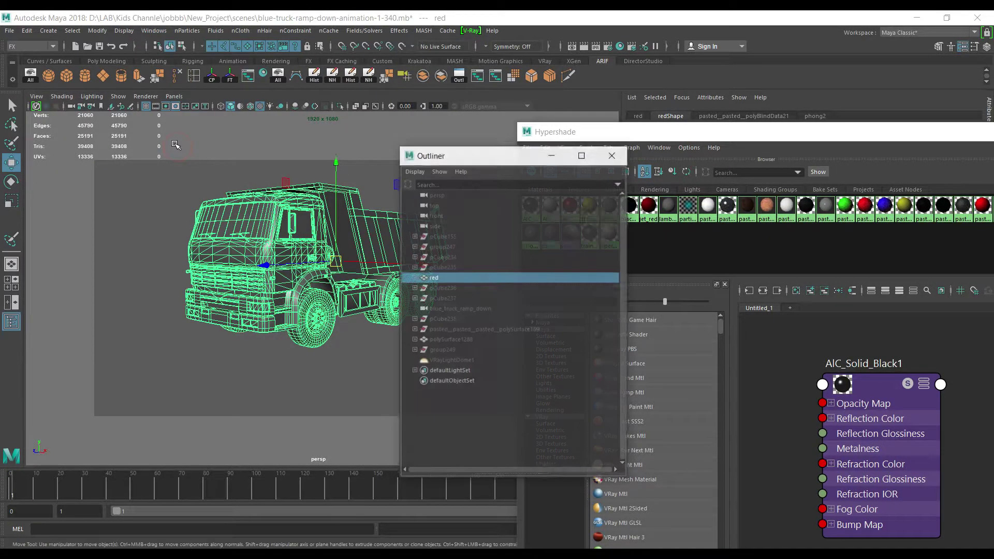
pyautogui.click(416, 278)
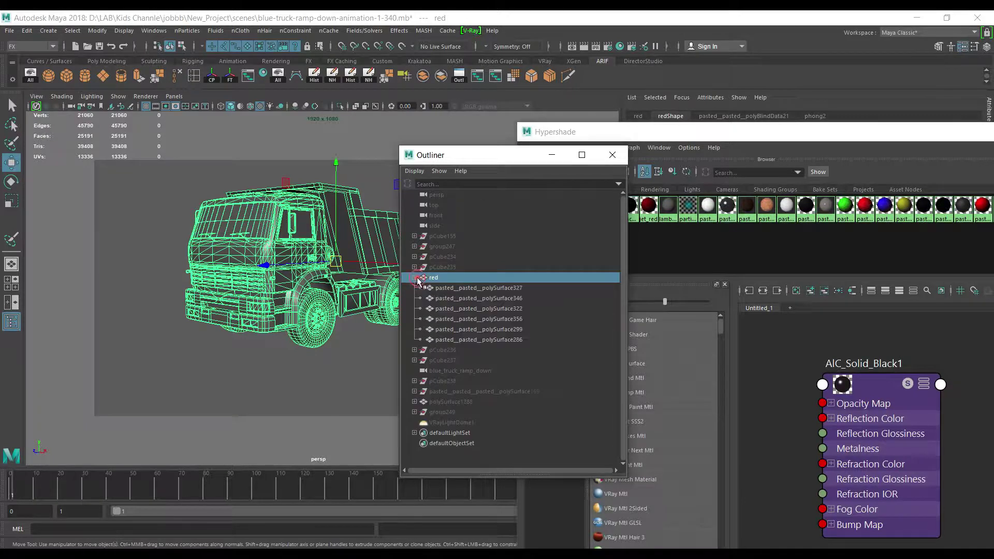
pyautogui.click(452, 291)
pyautogui.keyDown('shift'); pyautogui.click(455, 332); pyautogui.keyUp('shift')
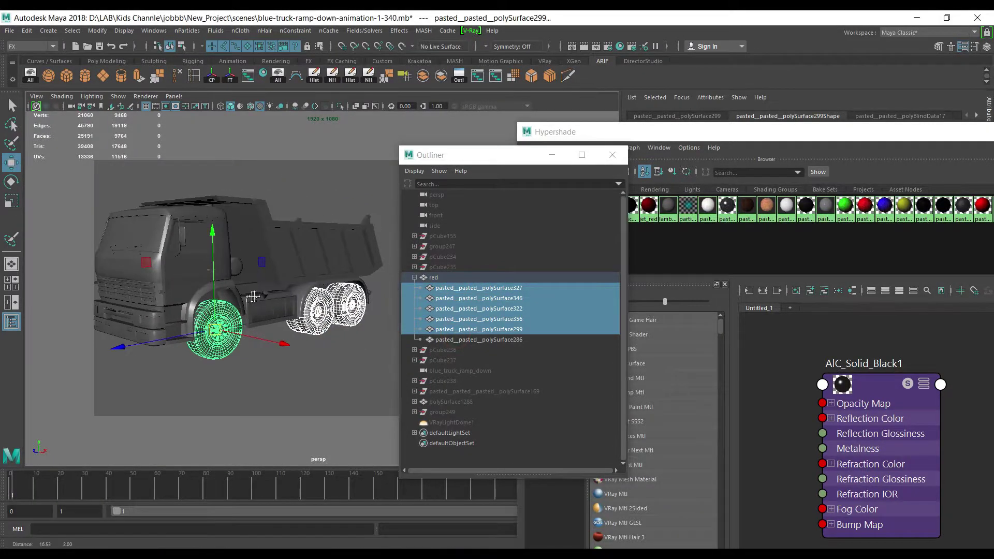
pyautogui.keyDown('alt'); pyautogui.moveTo(253, 296); pyautogui.dragTo(385, 295); pyautogui.keyUp('alt')
pyautogui.click(440, 278)
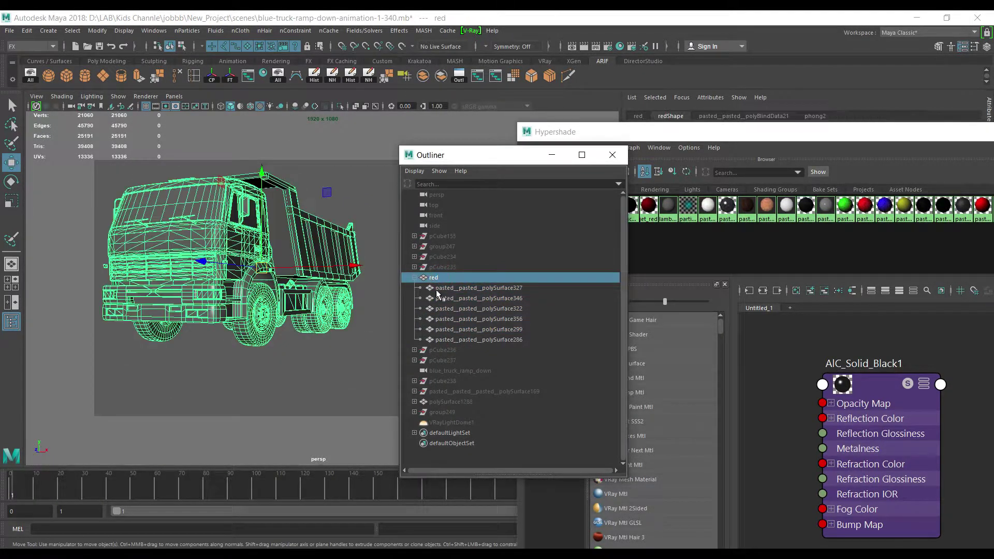
pyautogui.keyDown('shift'); pyautogui.click(444, 339); pyautogui.keyUp('shift')
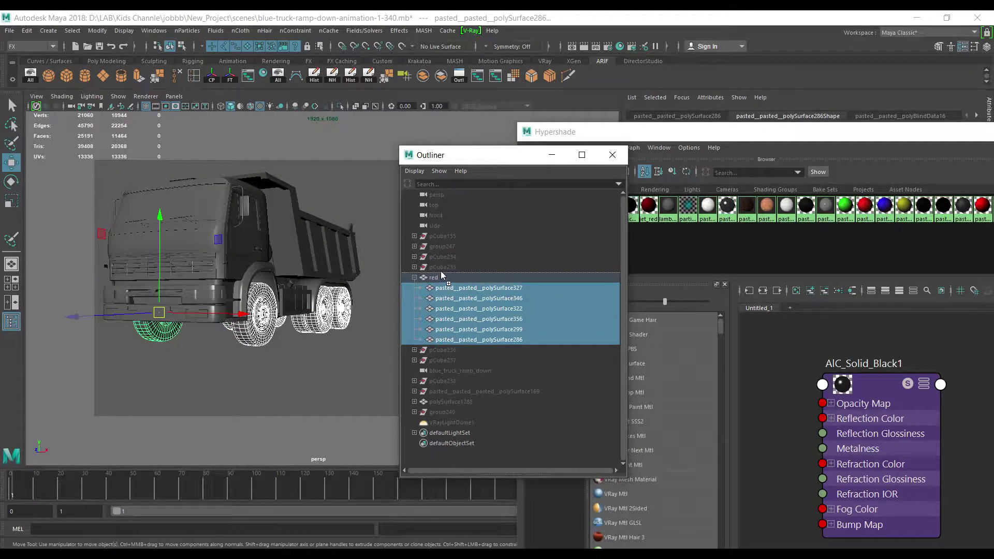
pyautogui.moveTo(440, 272); pyautogui.dragTo(445, 281, button='middle')
pyautogui.click(434, 339)
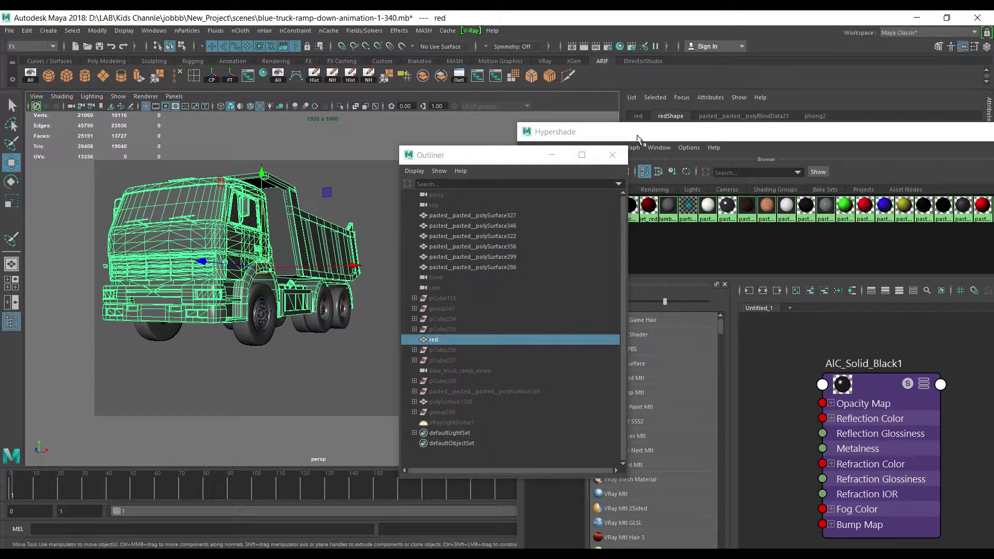
pyautogui.click(552, 154)
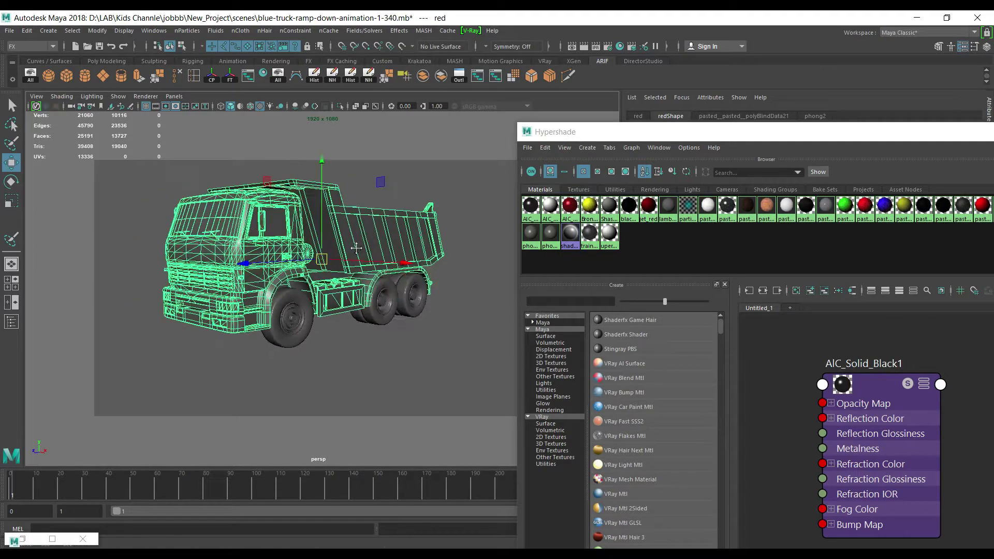
# Assign AIC_Solid_Black1 to the 'red' truck body and restore the SigerShaders library from the taskbar
pyautogui.keyDown('alt'); pyautogui.moveTo(352, 289); pyautogui.dragTo(378, 287); pyautogui.keyUp('alt')
pyautogui.moveTo(849, 391); pyautogui.dragTo(854, 288, button='right')
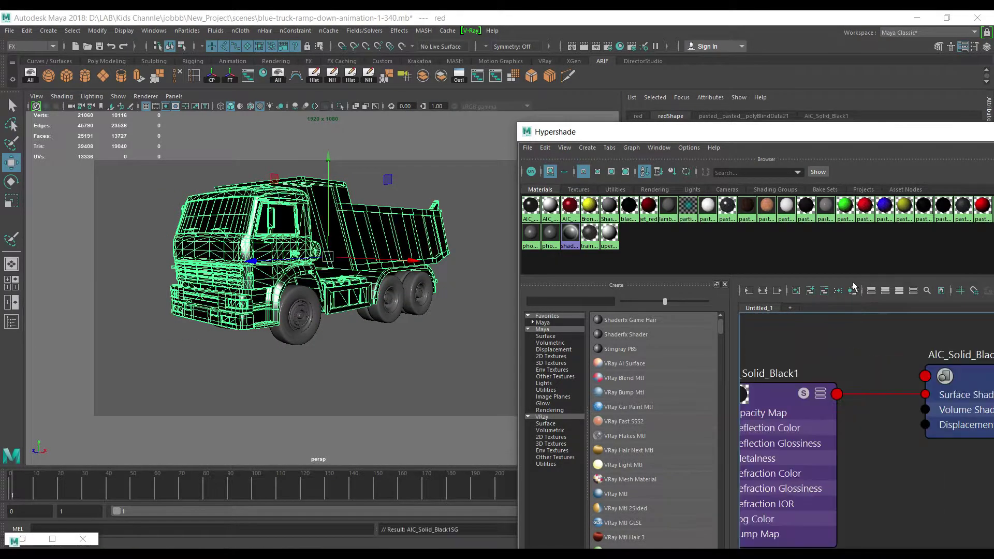
pyautogui.click(372, 366)
pyautogui.keyDown('alt'); pyautogui.moveTo(372, 365); pyautogui.dragTo(273, 245); pyautogui.keyUp('alt')
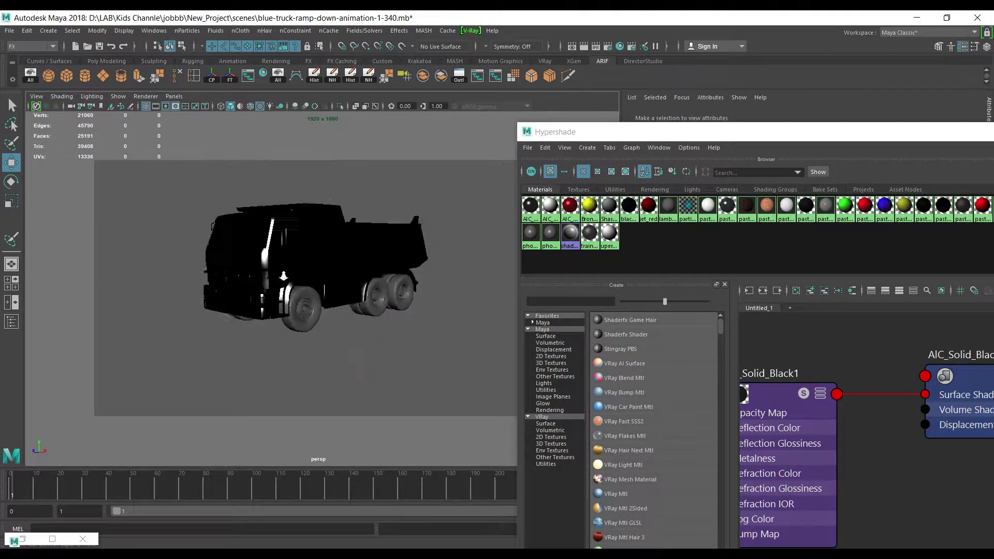
pyautogui.click(269, 243)
pyautogui.press('f')
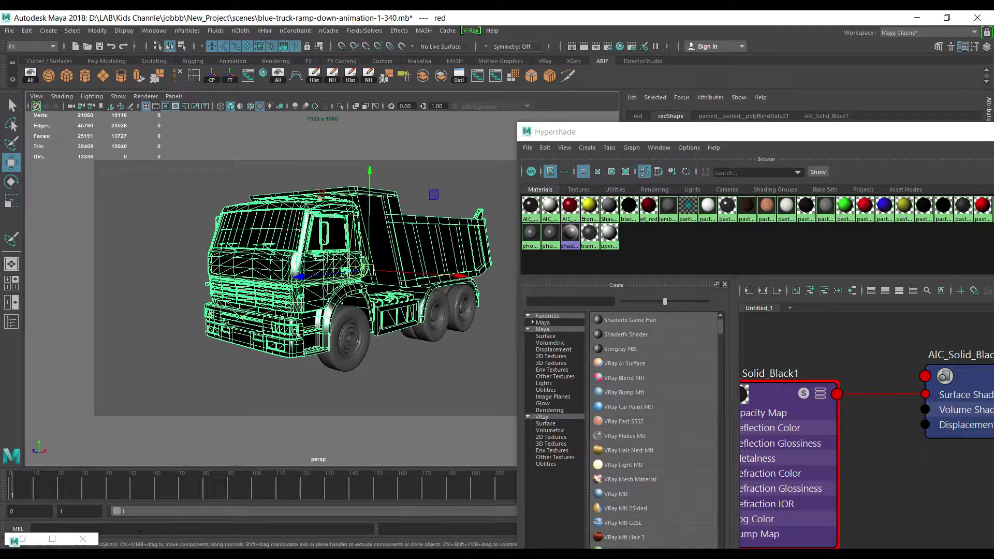
pyautogui.click(21, 541)
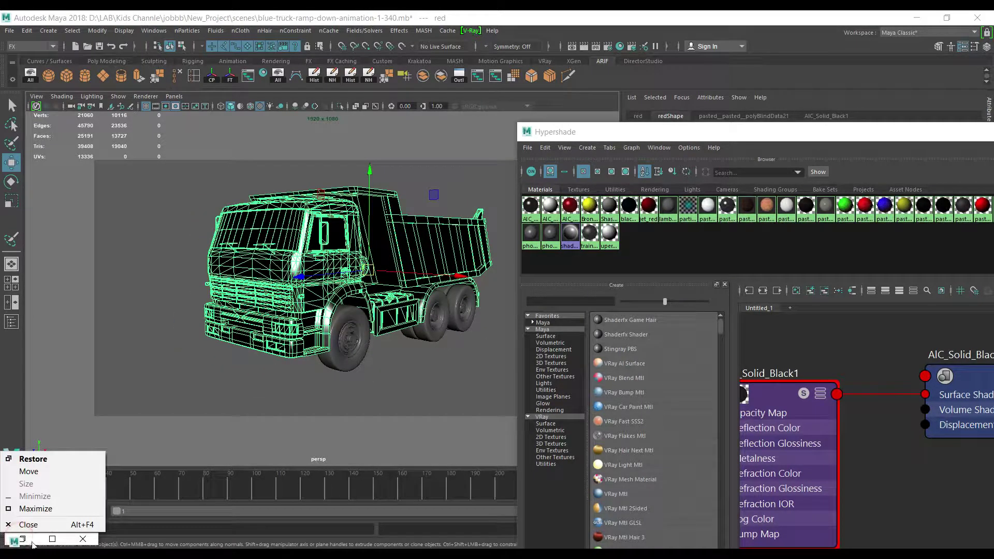
pyautogui.click(31, 541)
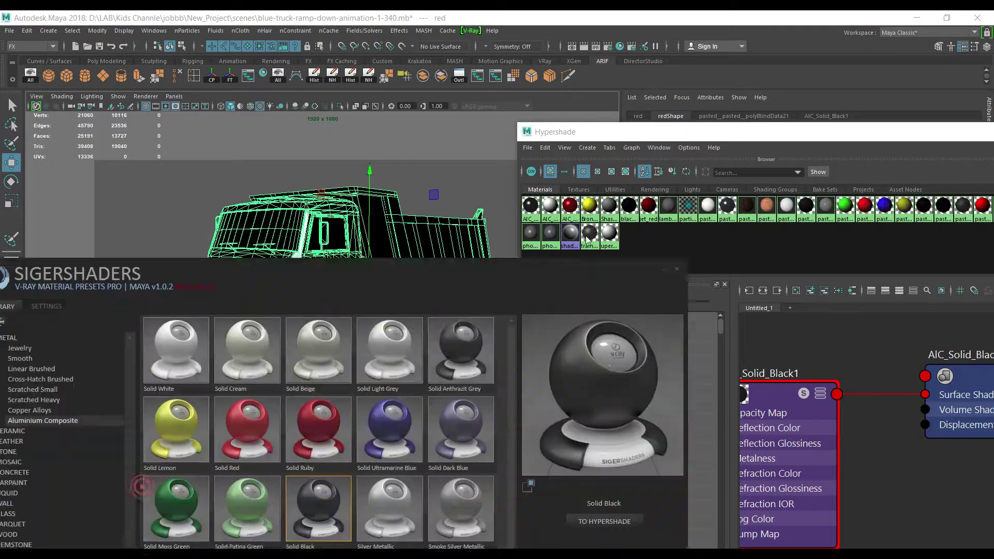
# Clear the Hypershade graph and send GLASS > Architectural > Window (Interior/Exterior) to Hypershade
pyautogui.moveTo(606, 296); pyautogui.dragTo(635, 164)
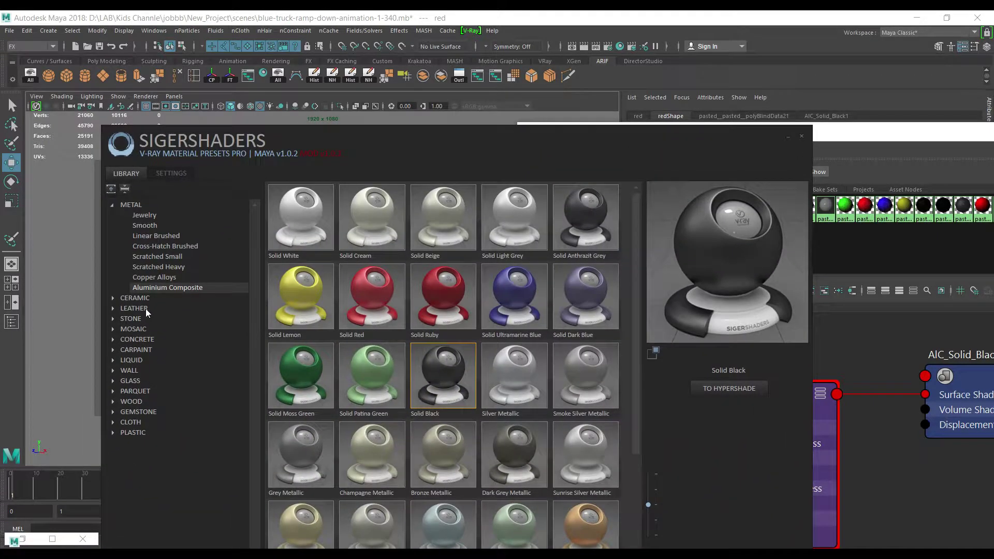
pyautogui.click(891, 132)
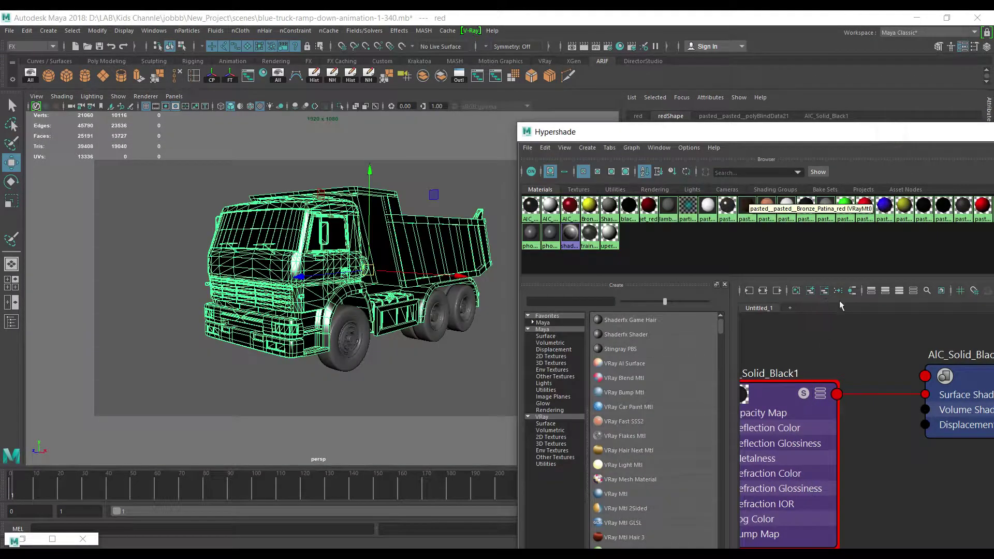
pyautogui.click(797, 292)
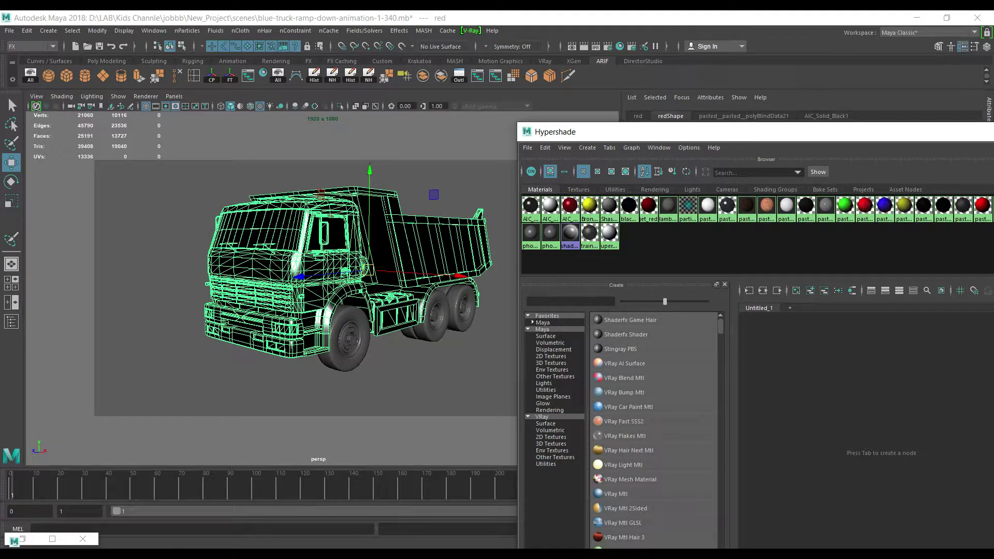
pyautogui.click(407, 278)
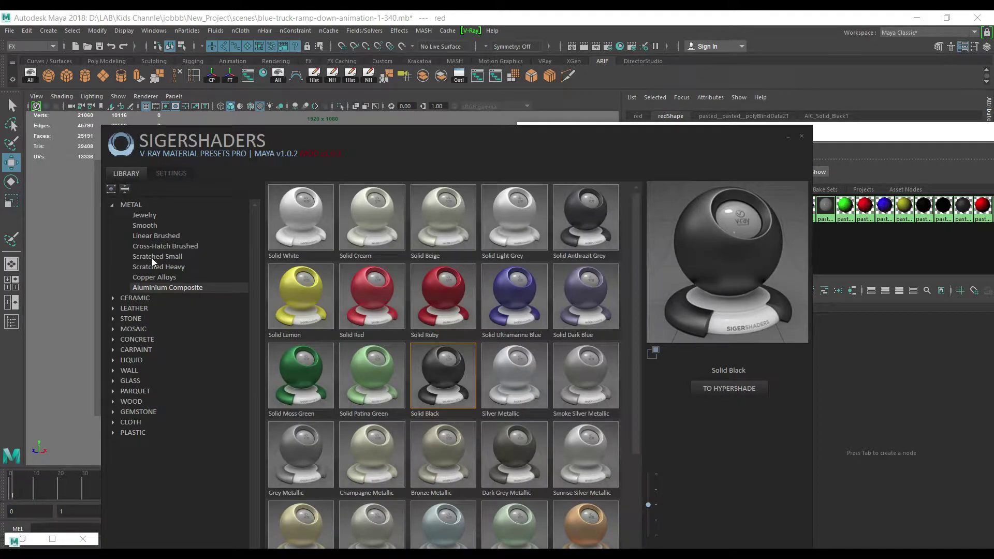
pyautogui.click(124, 381)
pyautogui.click(154, 391)
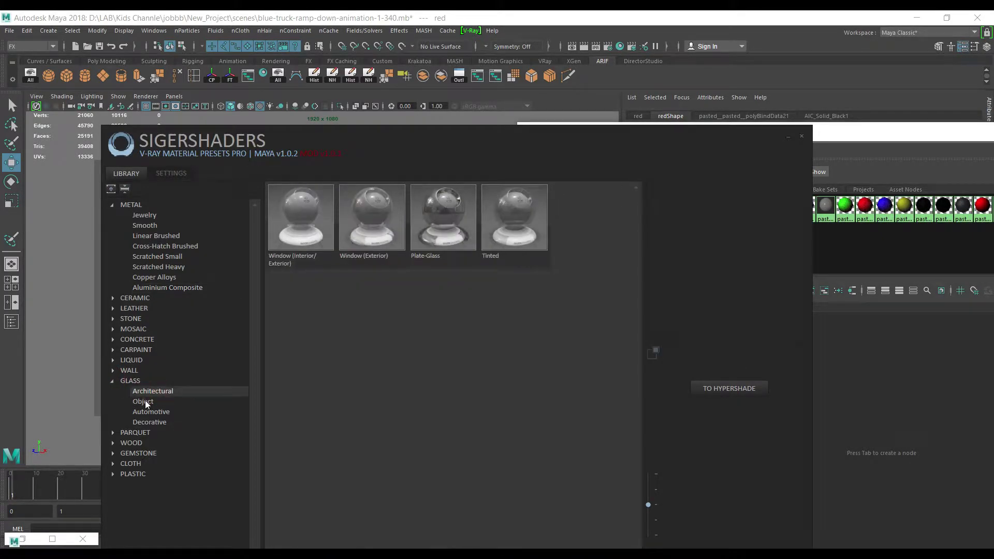
pyautogui.click(294, 217)
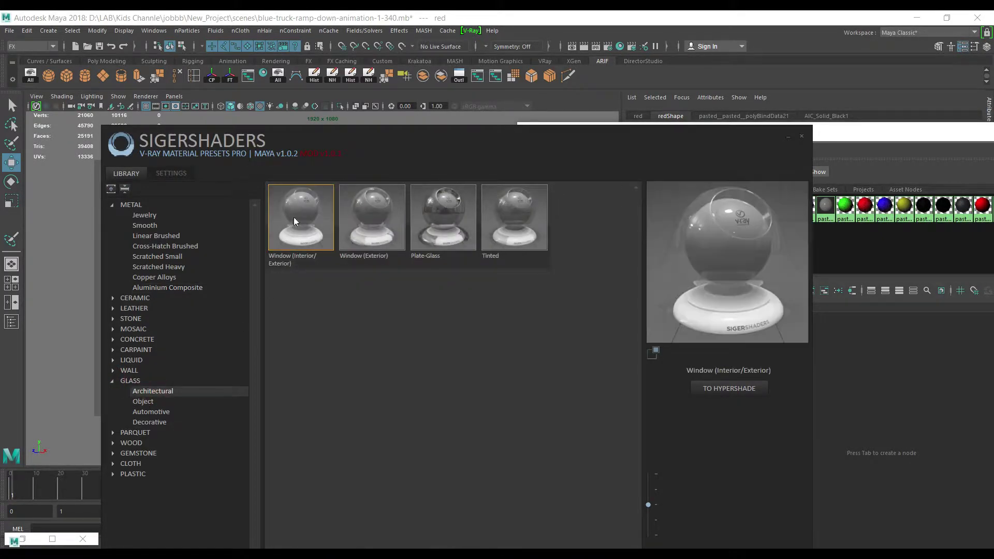
pyautogui.click(745, 389)
pyautogui.click(787, 135)
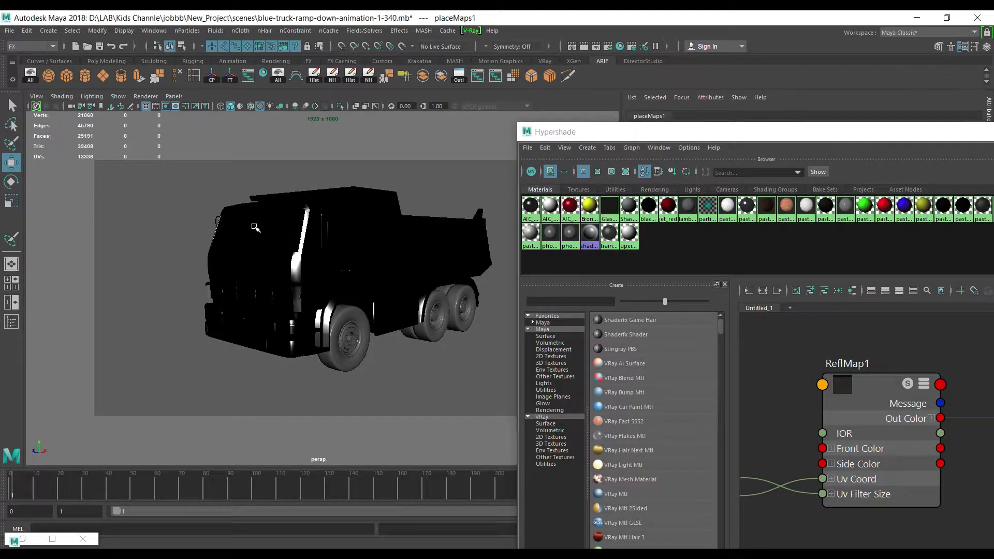
# Select the truck's windshield and both door-window faces in face mode
pyautogui.moveTo(255, 227); pyautogui.dragTo(255, 259, button='right')
pyautogui.moveTo(228, 212); pyautogui.dragTo(289, 248)
pyautogui.press('f')
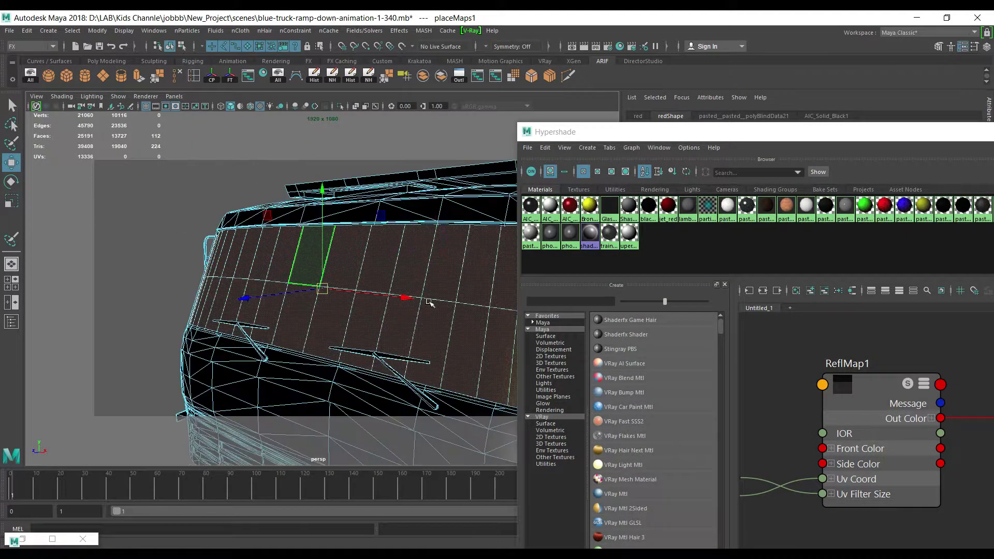
pyautogui.moveTo(429, 303)
pyautogui.keyDown('alt'); pyautogui.mouseDown()
pyautogui.moveTo(391, 281)
pyautogui.moveTo(283, 311)
pyautogui.mouseUp(); pyautogui.keyUp('alt')
pyautogui.keyDown('shift'); pyautogui.click(389, 281); pyautogui.keyUp('shift')
pyautogui.keyDown('shift'); pyautogui.click(220, 293); pyautogui.keyUp('shift')
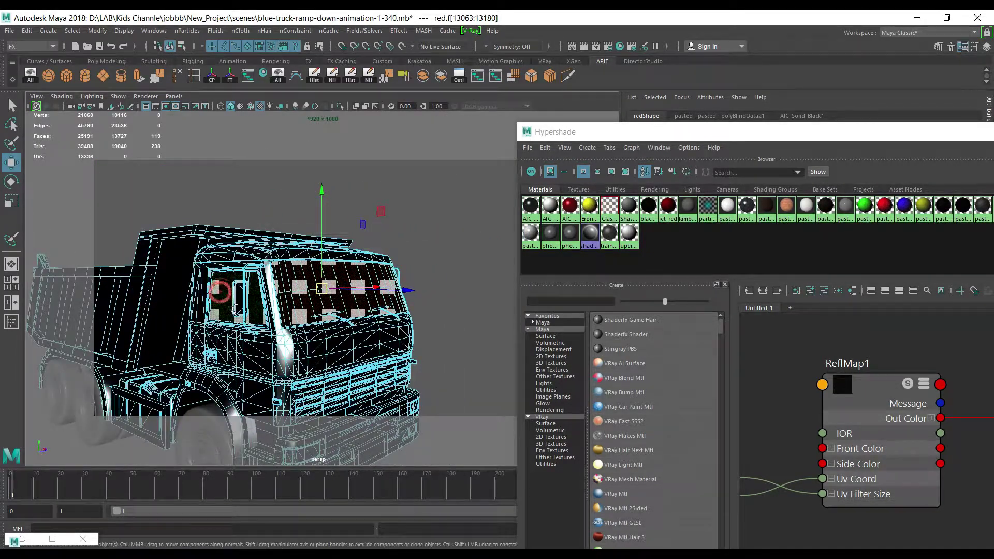
pyautogui.keyDown('alt'); pyautogui.moveTo(345, 357); pyautogui.dragTo(279, 336); pyautogui.keyUp('alt')
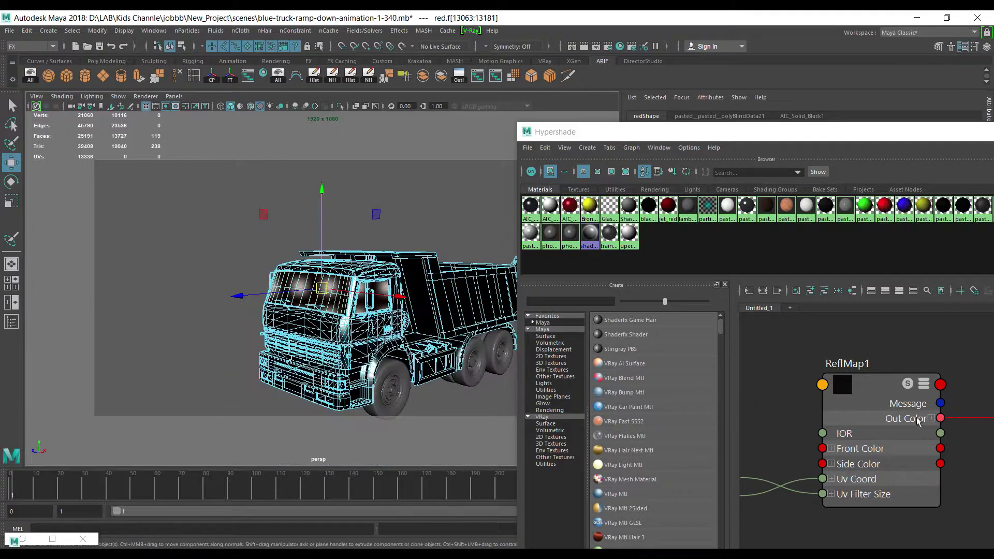
pyautogui.scroll(-5, 813, 372)
pyautogui.press('f')
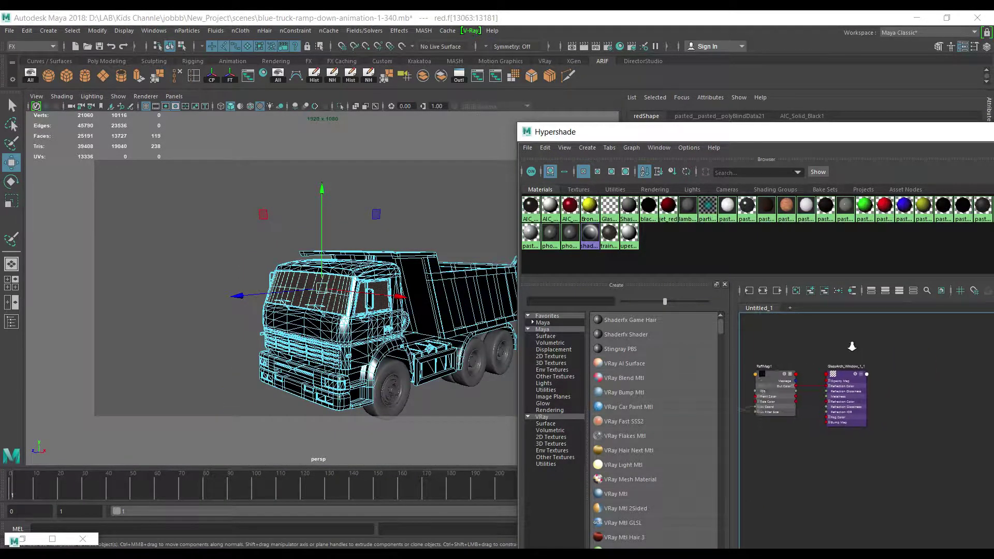
# Assign GlassArch_Window_1_1 to the window faces, return to Object Mode and show its VRayMtl attributes
pyautogui.click(831, 407)
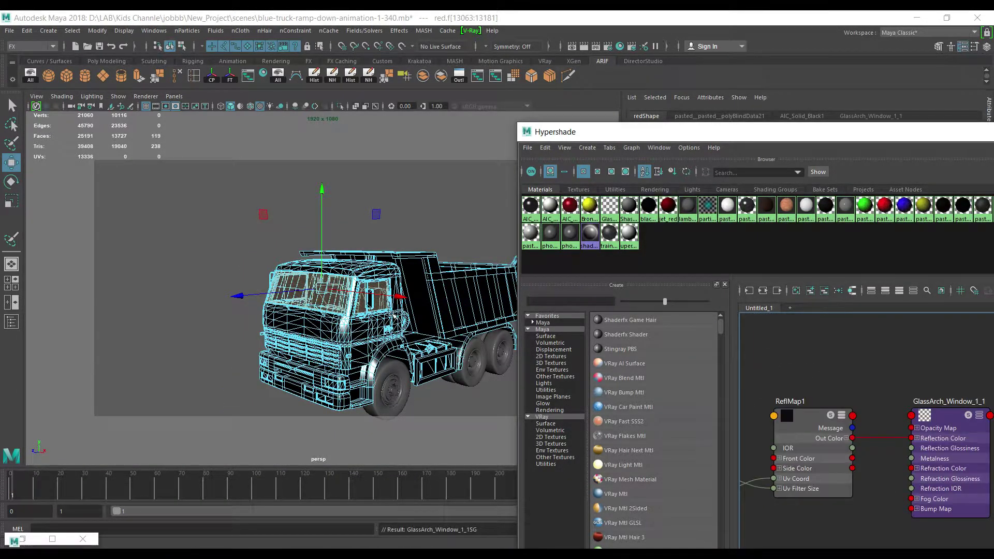
pyautogui.press('f')
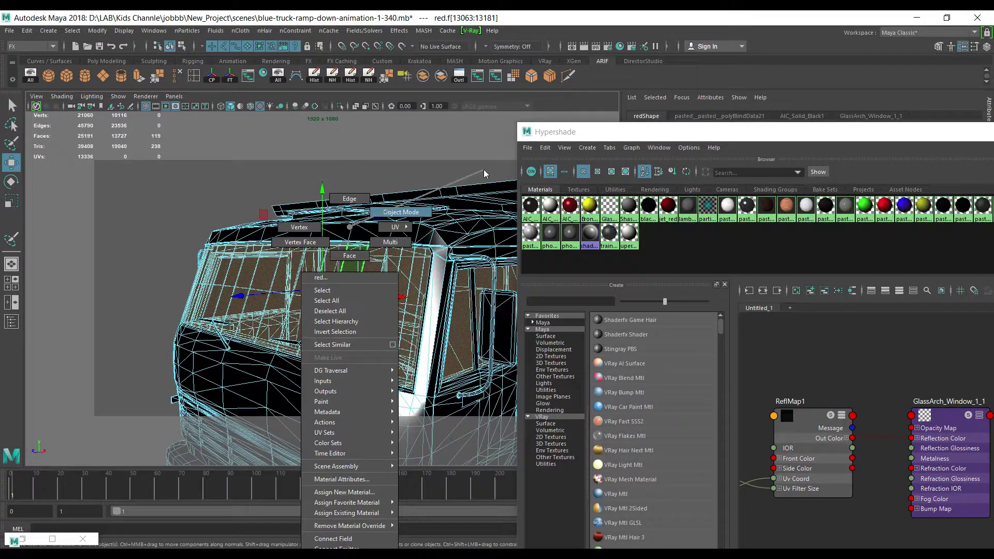
pyautogui.moveTo(362, 254); pyautogui.dragTo(394, 228, button='right')
pyautogui.press('f')
pyautogui.scroll(5, 349, 165)
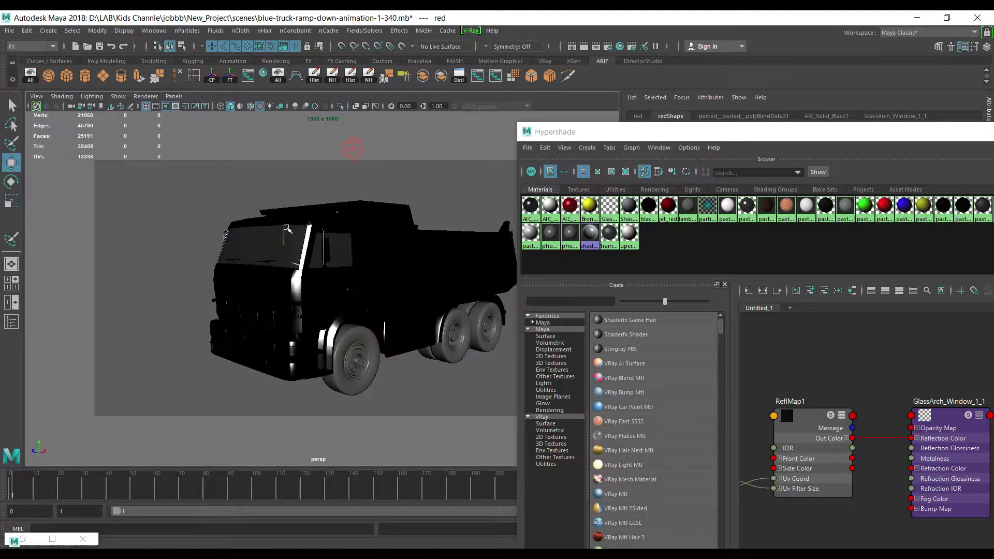
pyautogui.scroll(-2, 349, 165)
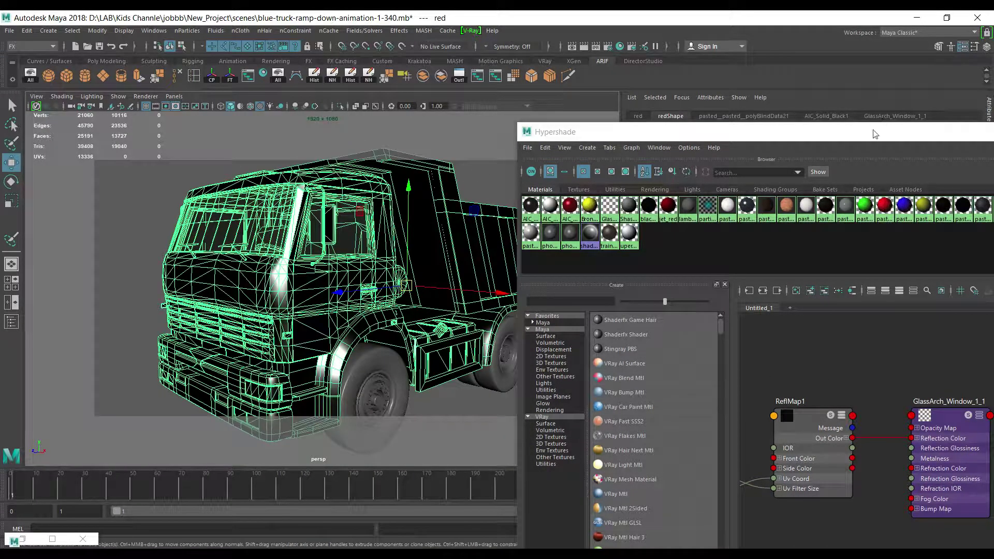
pyautogui.moveTo(874, 134)
pyautogui.mouseDown()
pyautogui.moveTo(364, 290)
pyautogui.moveTo(335, 318)
pyautogui.mouseUp()
pyautogui.click(890, 117)
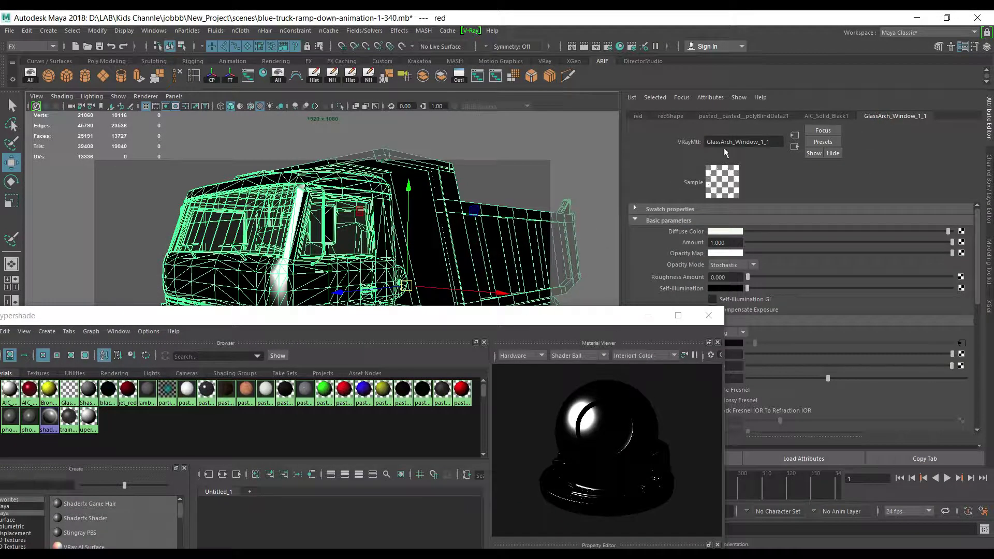
# Set AIC_Solid_Black1's Diffuse Color to yellow from Color History, then minimize Hypershade
pyautogui.click(822, 116)
pyautogui.click(730, 232)
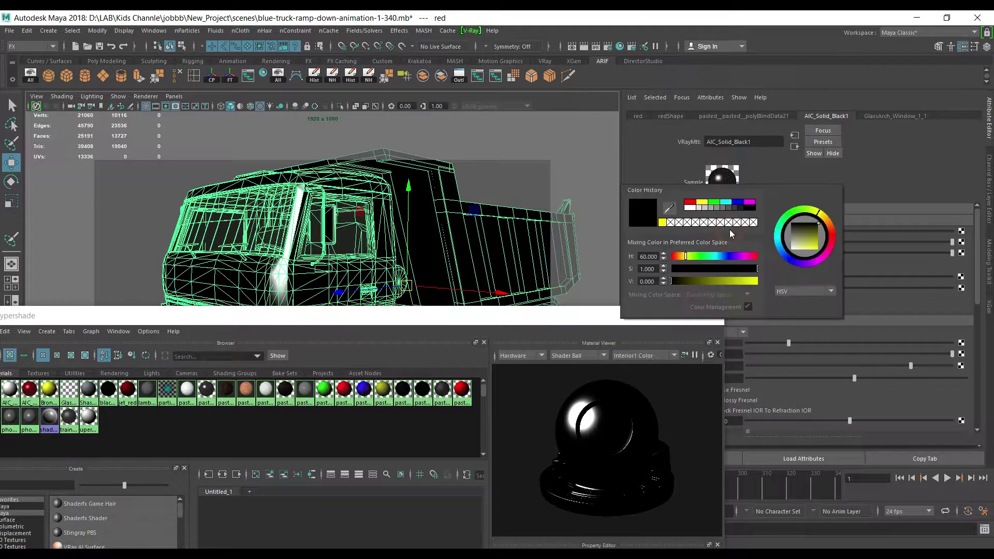
pyautogui.click(733, 231)
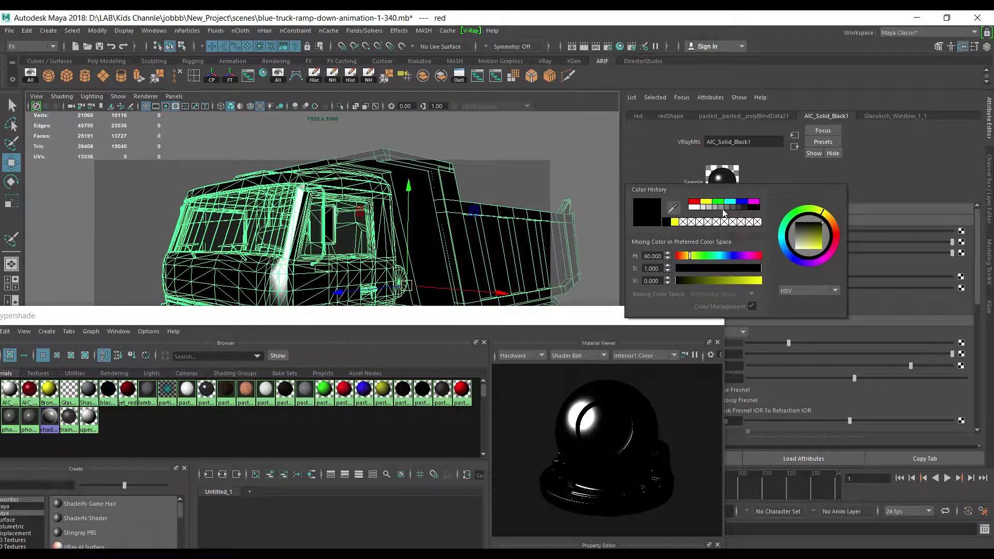
pyautogui.click(674, 222)
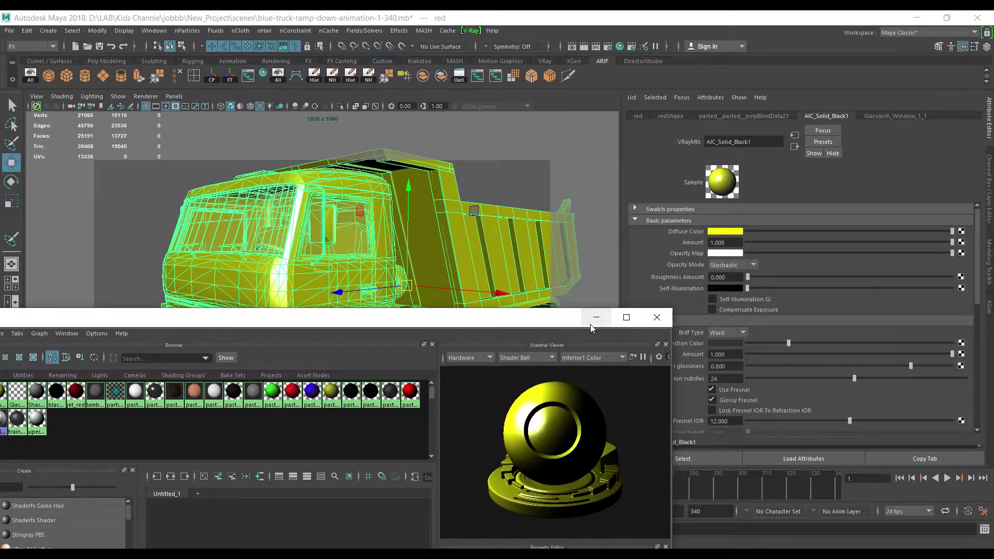
pyautogui.click(594, 315)
pyautogui.scroll(-3, 331, 311)
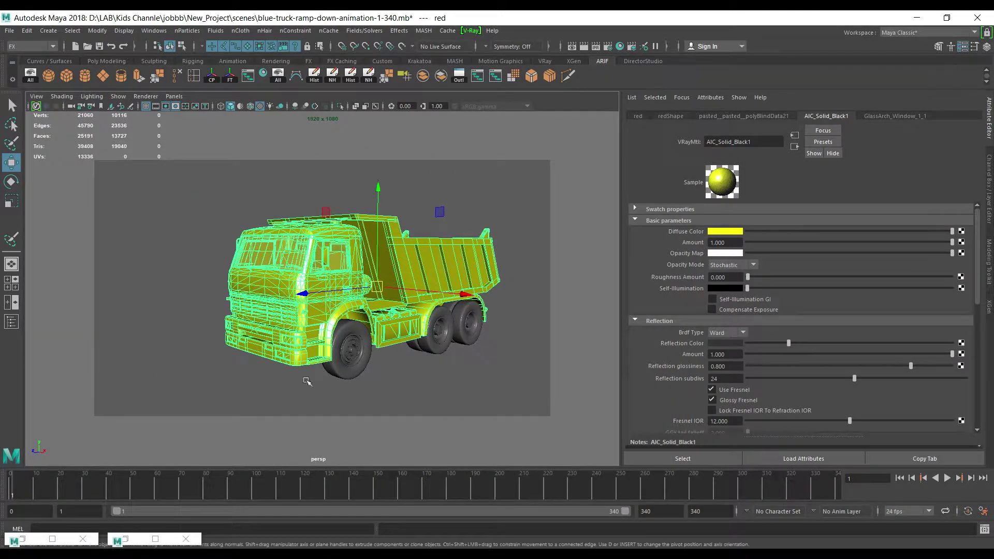
# Send the PLASTIC > PVC Foam Board > Dark Grey preset from SigerShaders into Hypershade
pyautogui.click(130, 539)
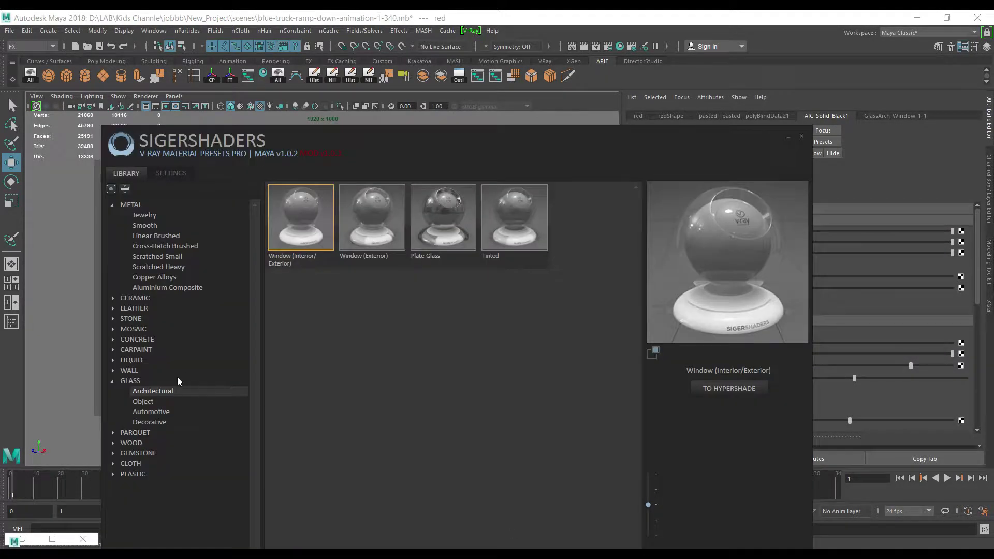
pyautogui.click(132, 474)
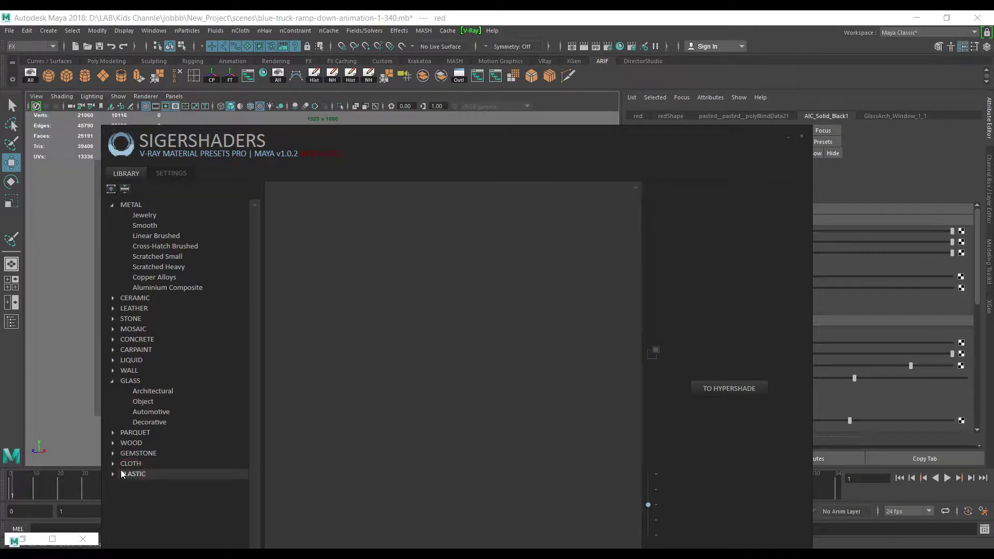
pyautogui.click(114, 474)
pyautogui.click(139, 484)
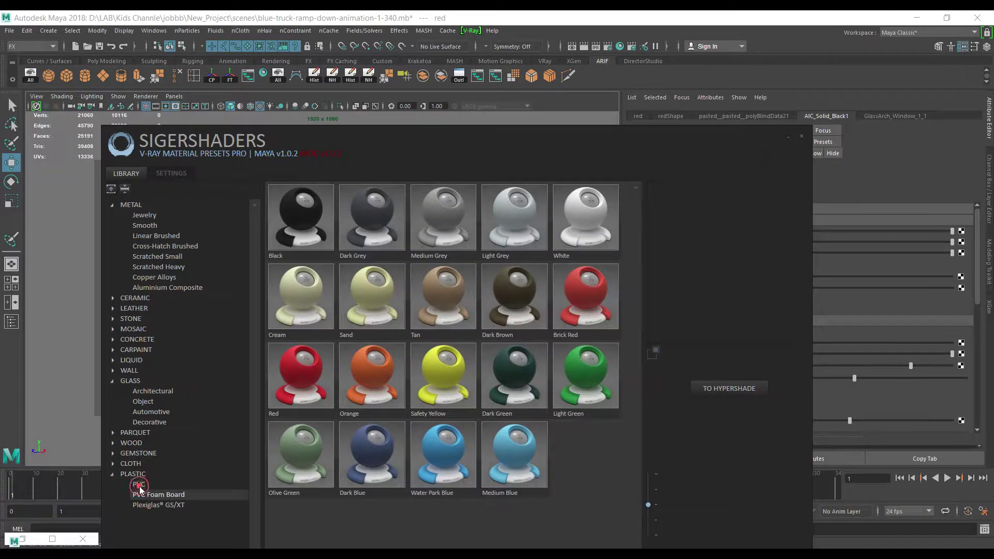
pyautogui.click(386, 202)
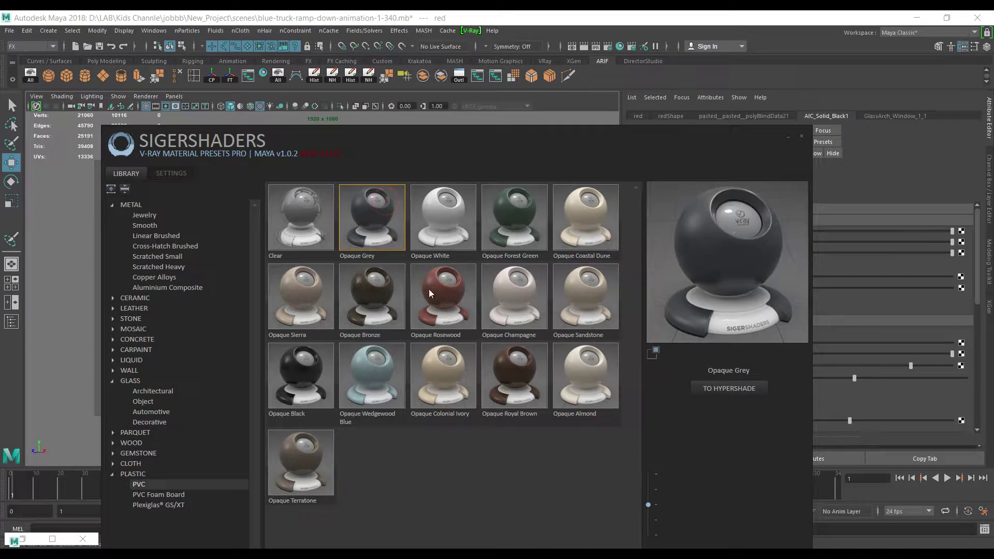
pyautogui.click(174, 495)
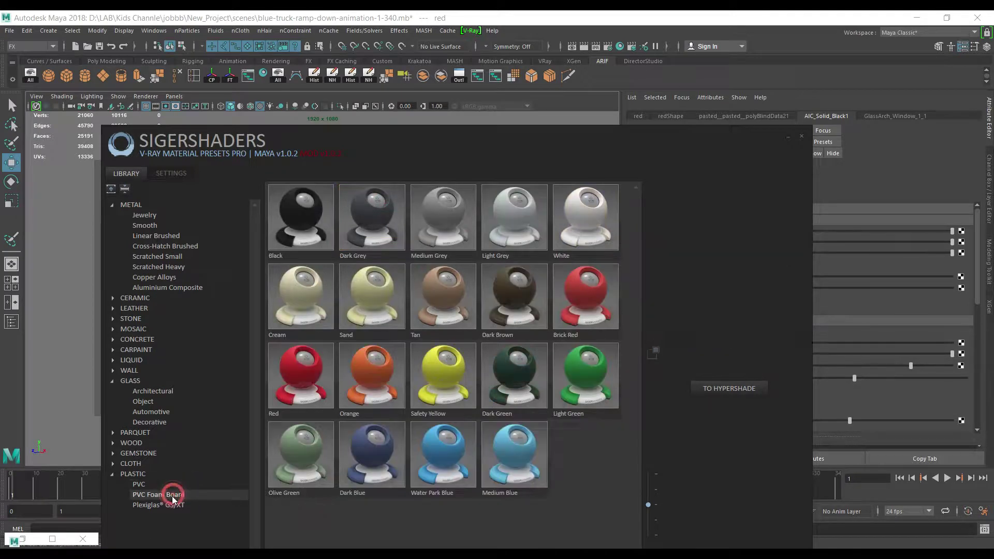
pyautogui.click(378, 219)
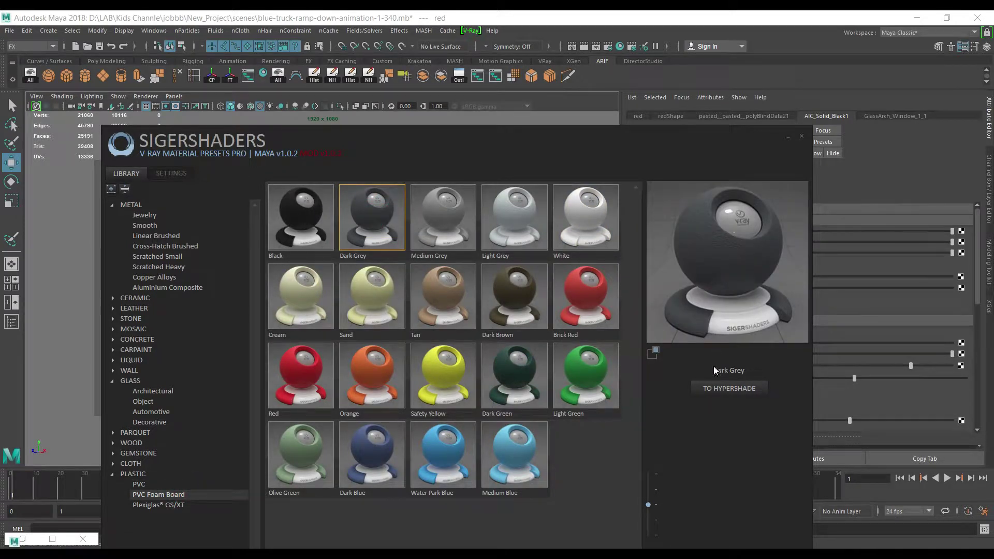
pyautogui.click(725, 387)
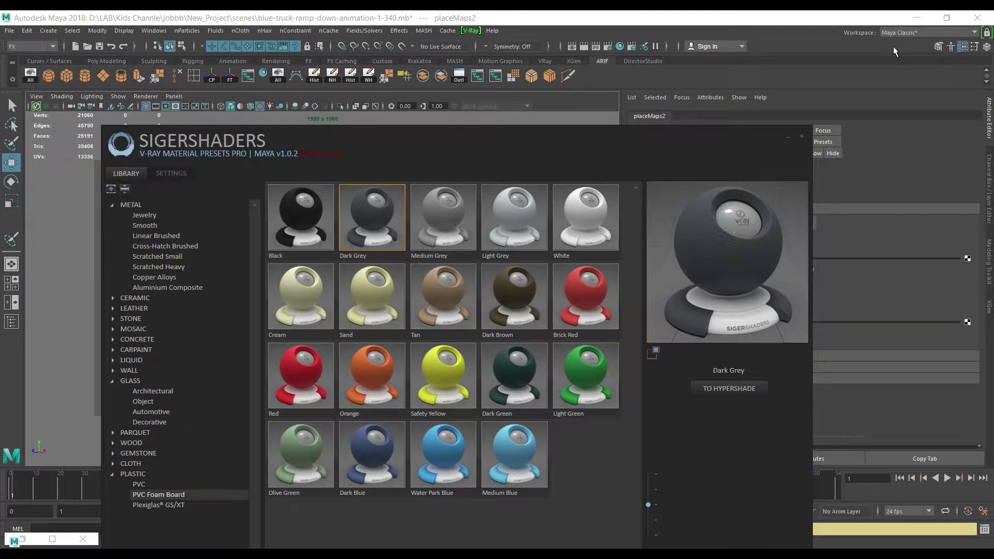
pyautogui.click(790, 139)
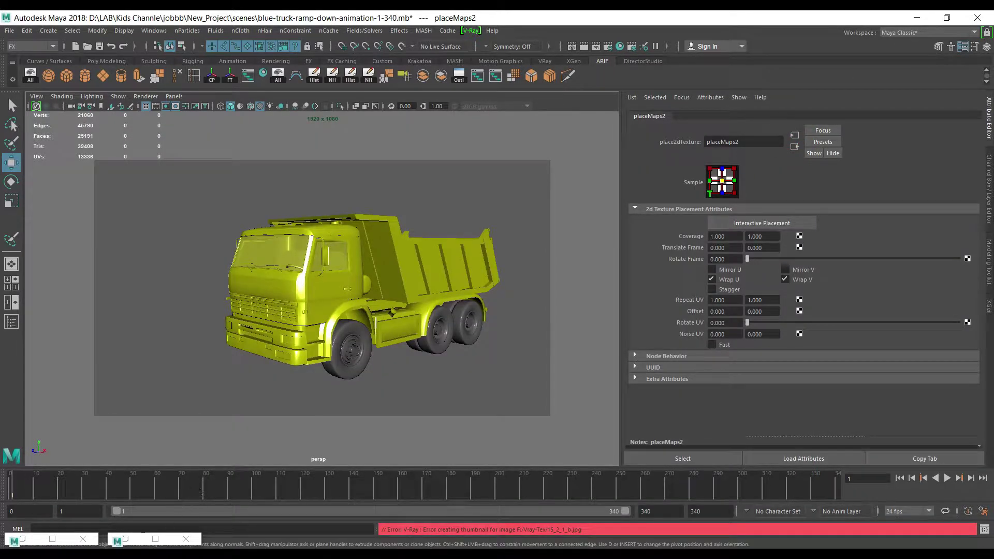
# Restore Hypershade, reposition the PVC_FB_Dark_Grey1 node and start selecting the truck's wheels
pyautogui.click(124, 538)
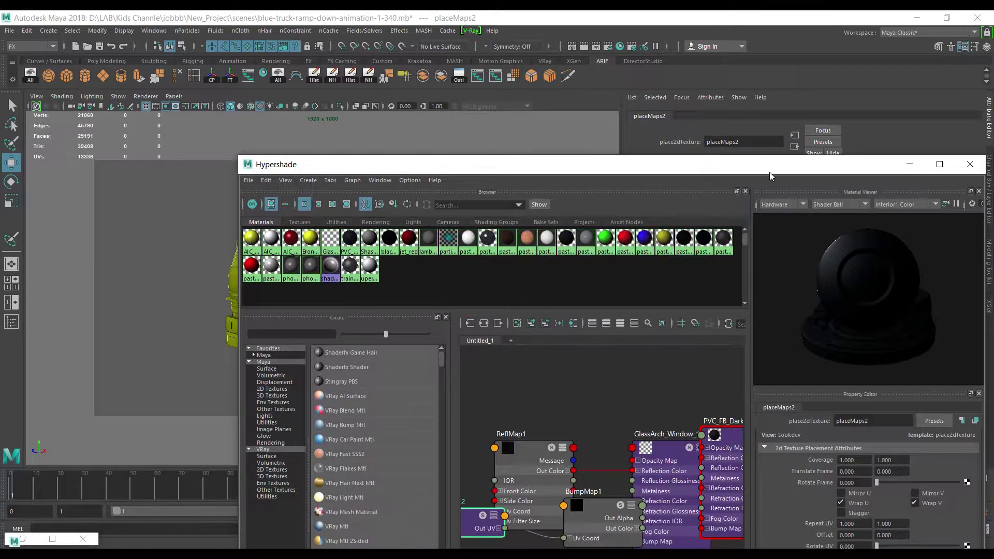
pyautogui.click(549, 390)
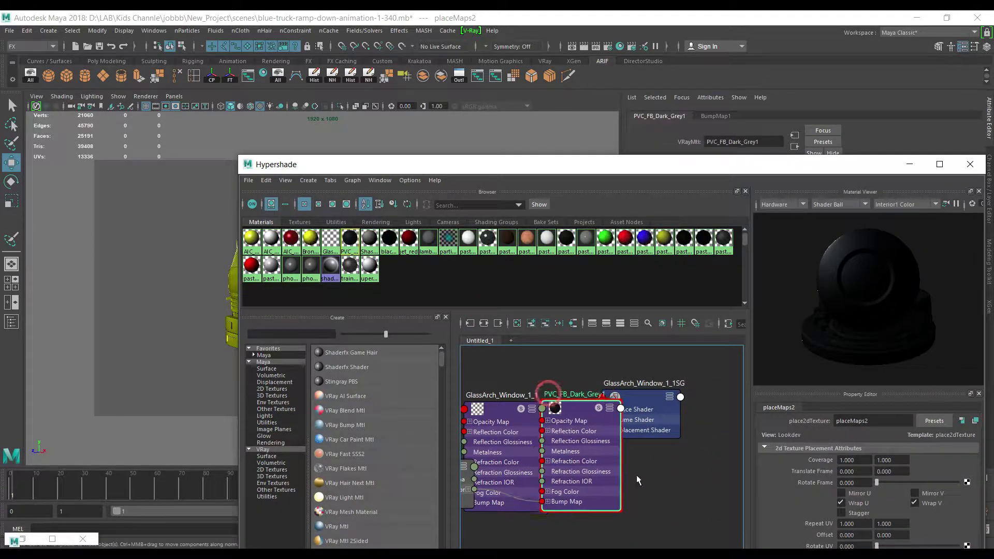
pyautogui.moveTo(557, 410); pyautogui.dragTo(633, 477)
pyautogui.moveTo(310, 164); pyautogui.dragTo(519, 155)
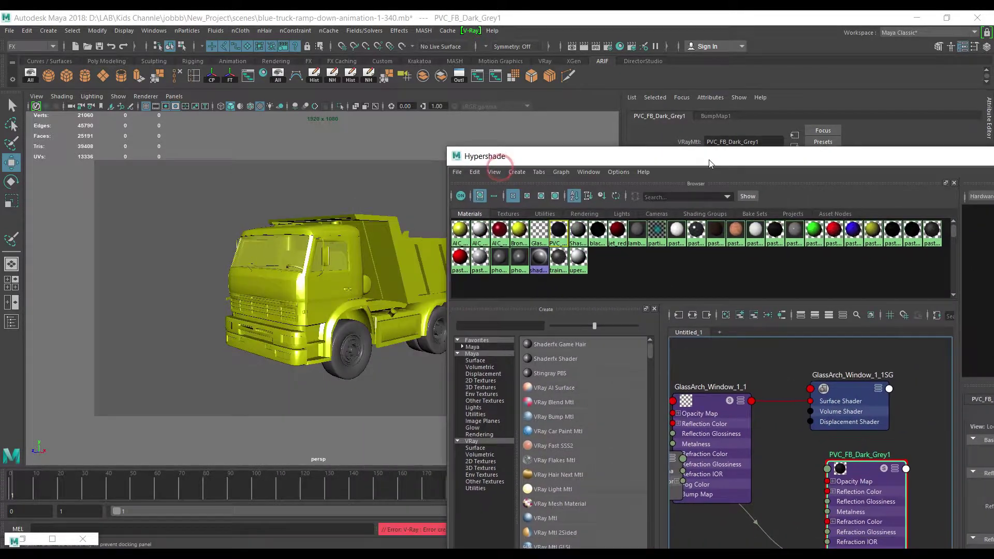
pyautogui.click(257, 332)
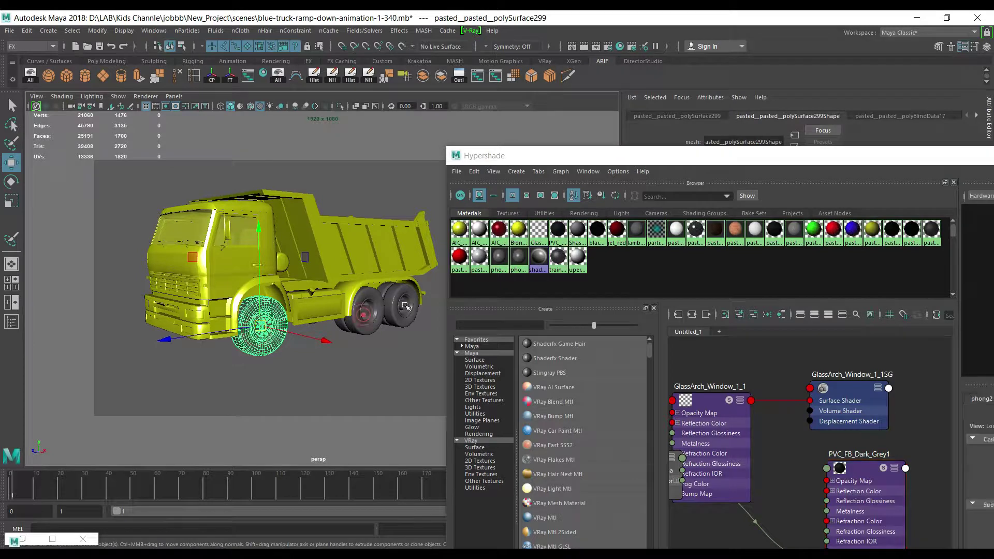
pyautogui.keyDown('shift'); pyautogui.click(366, 310); pyautogui.keyUp('shift')
pyautogui.keyDown('shift'); pyautogui.click(406, 305); pyautogui.keyUp('shift')
# Select the front, middle and rear wheels and assign them PVC_FB_Dark_Grey1
pyautogui.keyDown('alt'); pyautogui.moveTo(258, 310); pyautogui.dragTo(207, 306); pyautogui.keyUp('alt')
pyautogui.scroll(3, 233, 300)
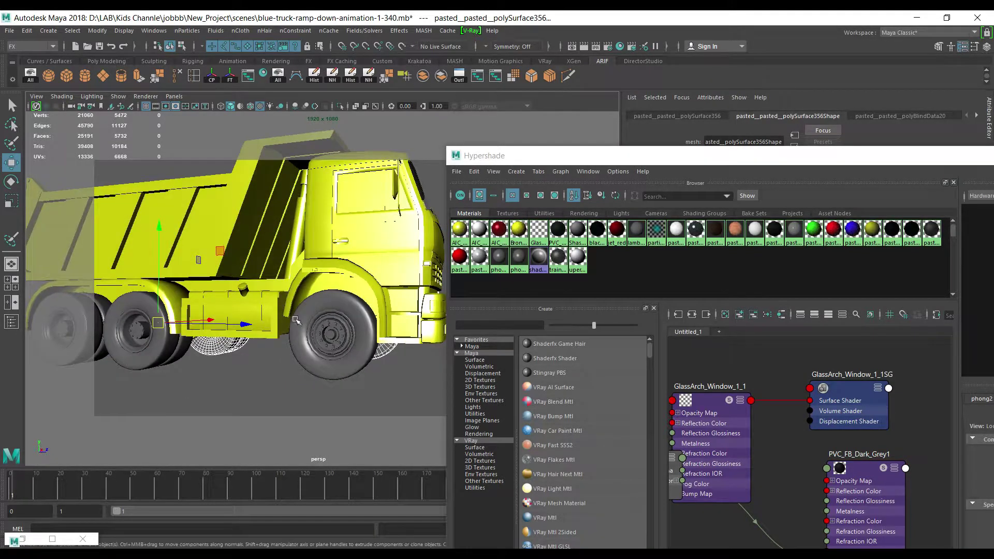
pyautogui.click(300, 311)
pyautogui.click(141, 314)
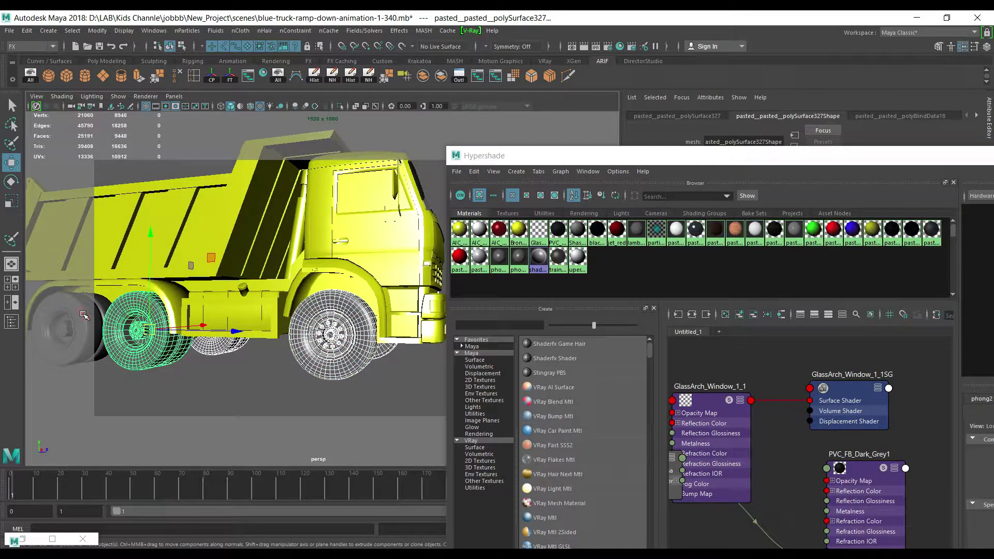
pyautogui.keyDown('shift'); pyautogui.click(82, 317); pyautogui.keyUp('shift')
pyautogui.rightClick(847, 472)
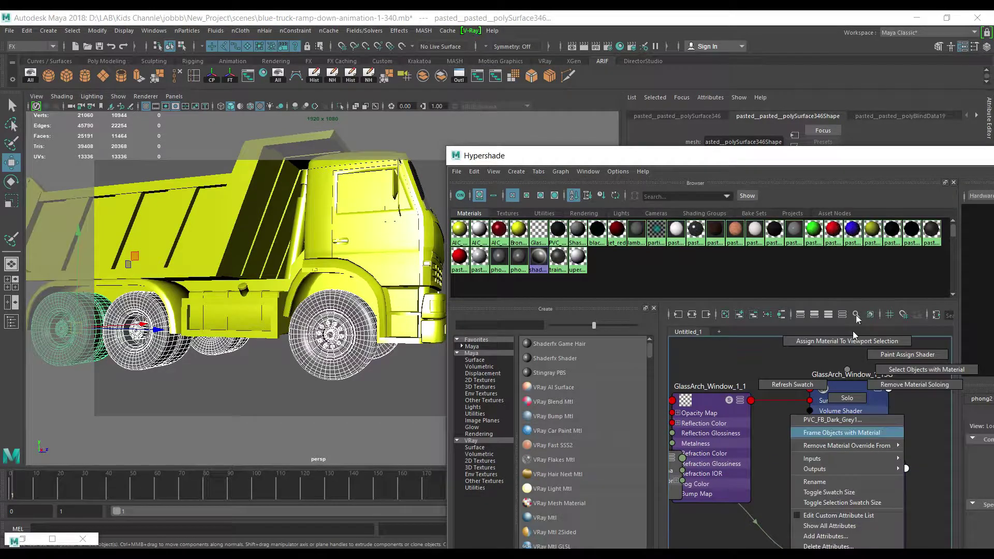
pyautogui.click(841, 393)
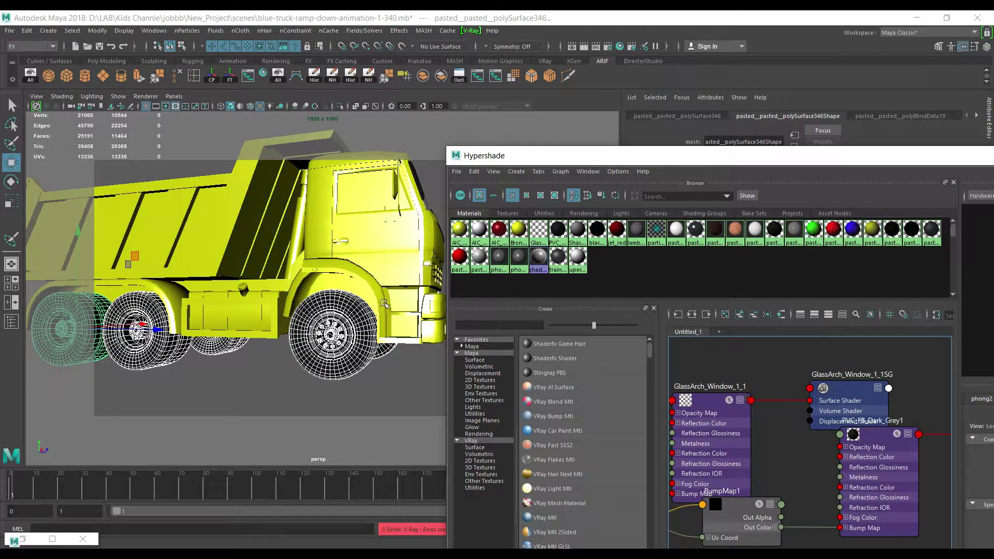
# Frame the front wheel to check the dark grey result, then open and minimize the Outliner
pyautogui.keyDown('alt'); pyautogui.moveTo(385, 304); pyautogui.dragTo(399, 288); pyautogui.keyUp('alt')
pyautogui.click(247, 322)
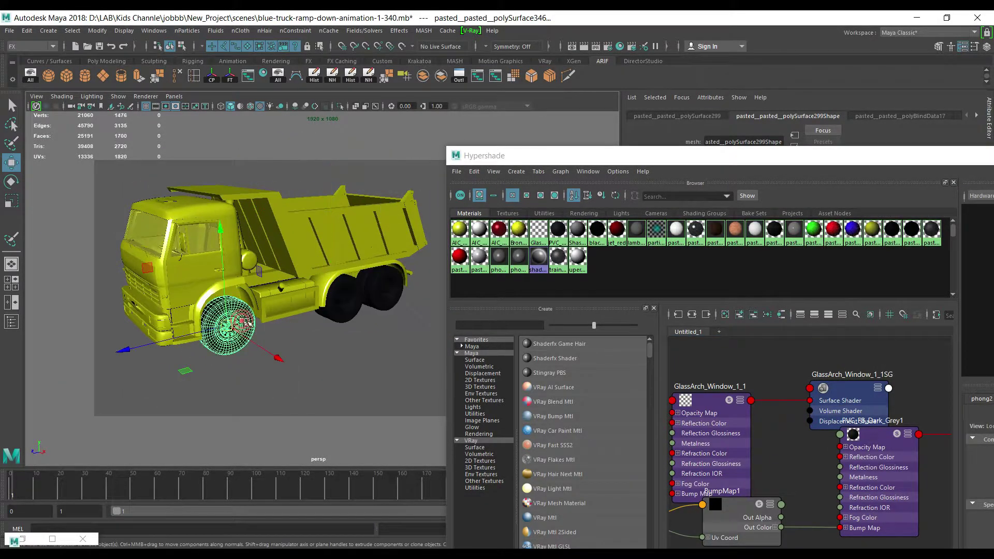
pyautogui.press('f')
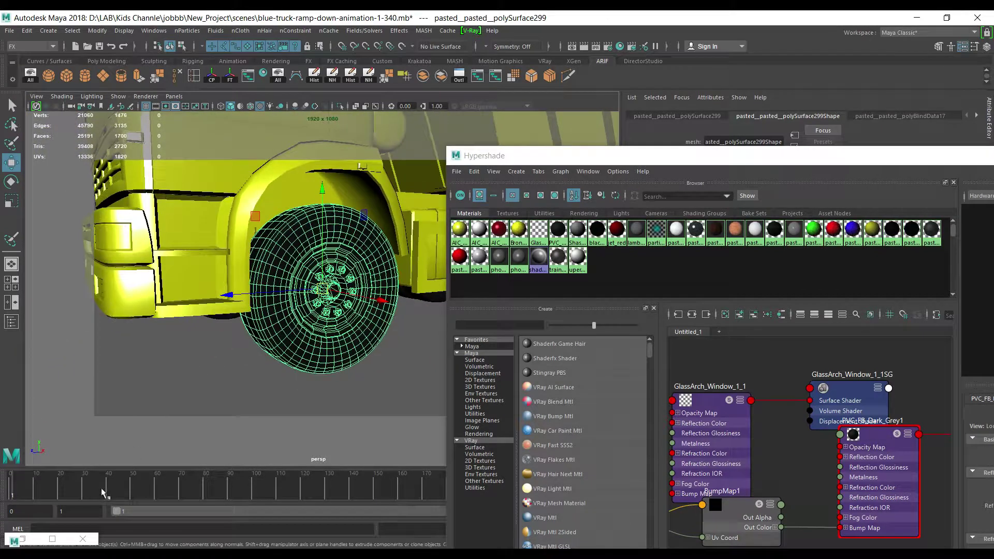
pyautogui.click(22, 539)
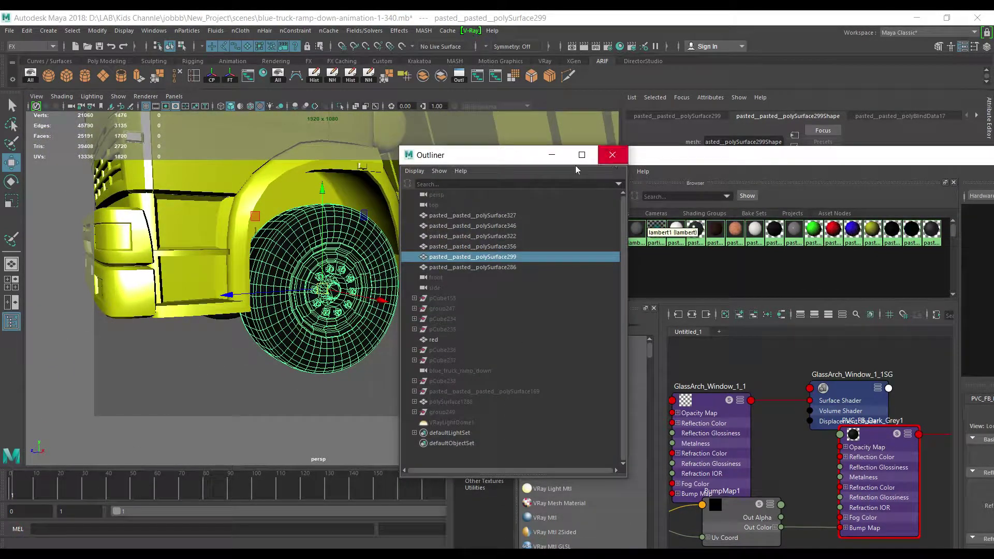
pyautogui.click(552, 155)
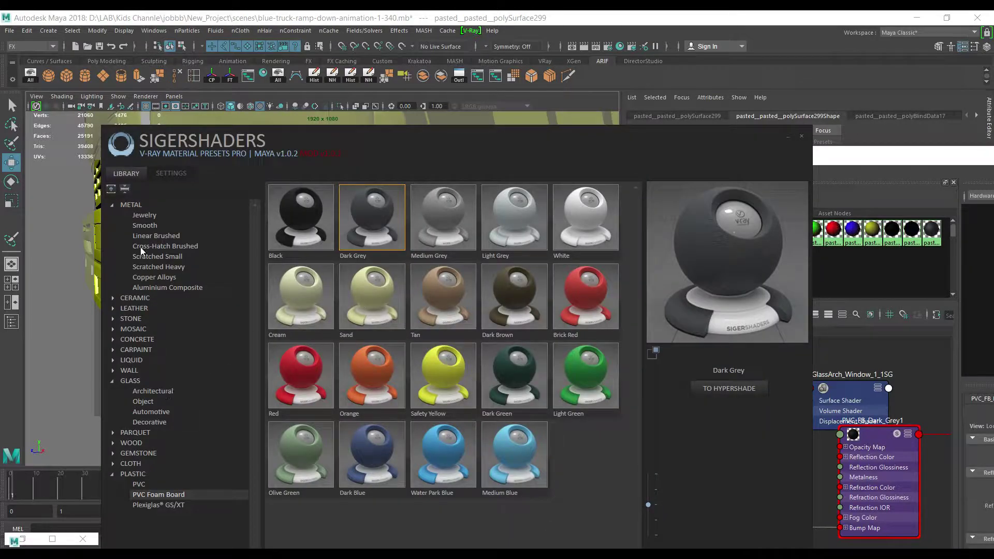
# Send the SigerShaders METAL > Jewelry Black Gold preset to Hypershade as Black_Gold1
pyautogui.click(145, 215)
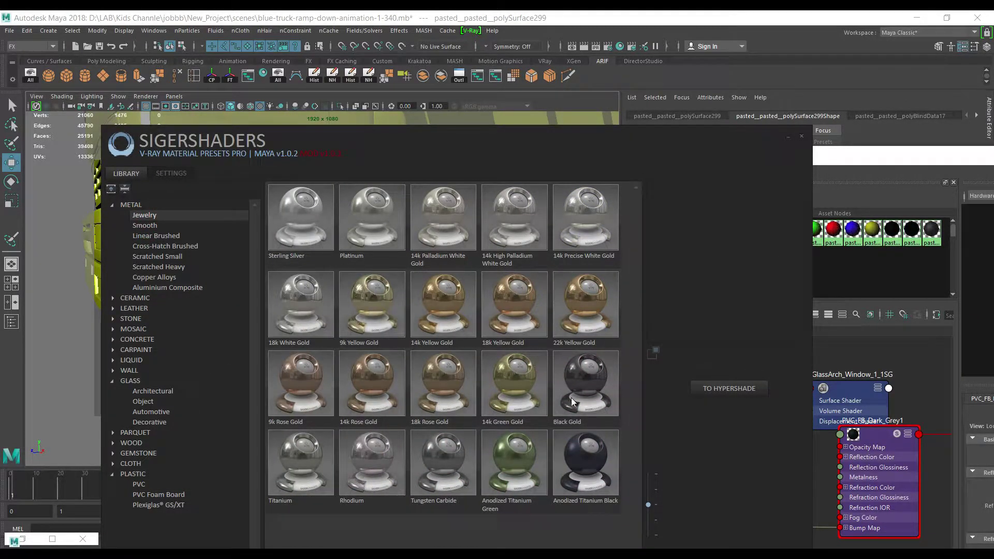
pyautogui.click(570, 397)
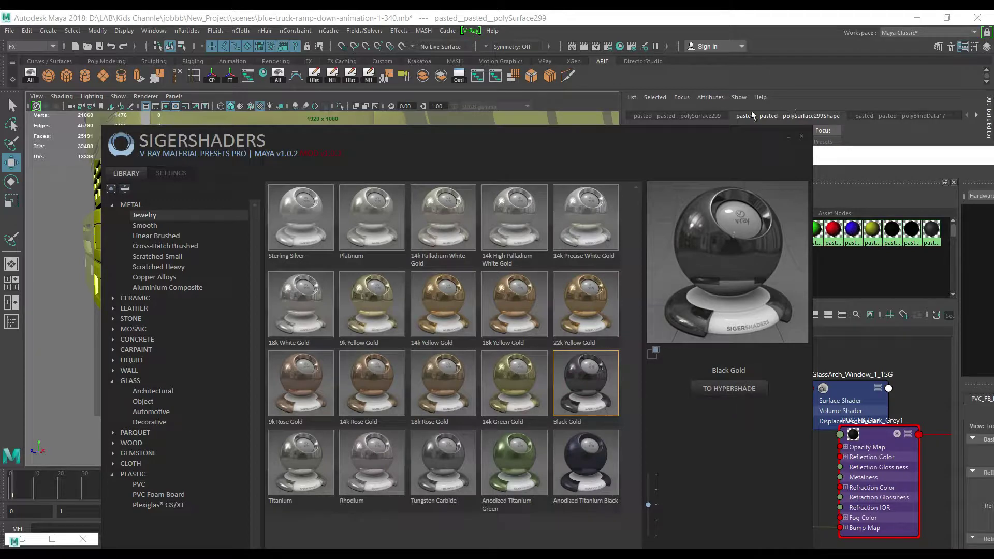
pyautogui.moveTo(607, 146); pyautogui.dragTo(381, 157)
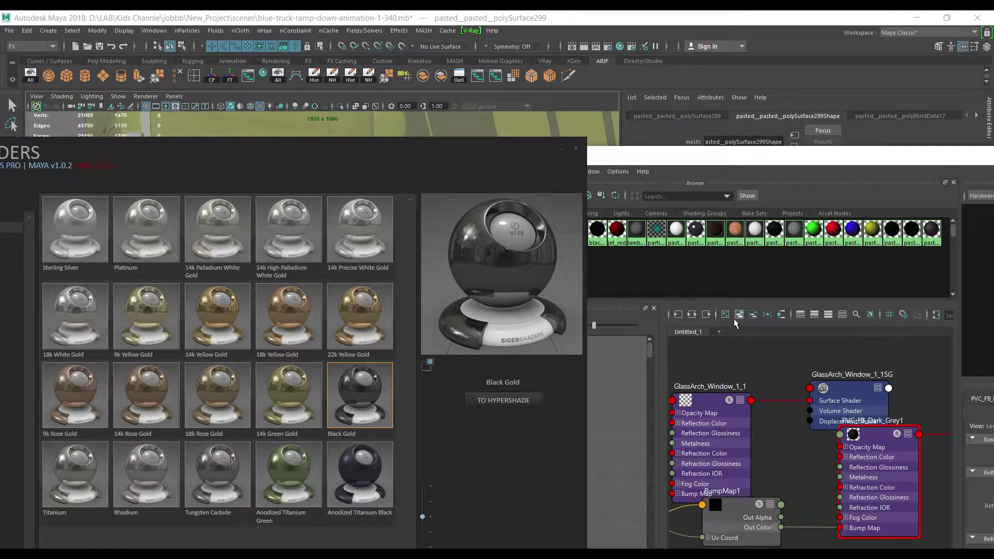
pyautogui.click(734, 316)
pyautogui.hotkey('alt', 'Tab')
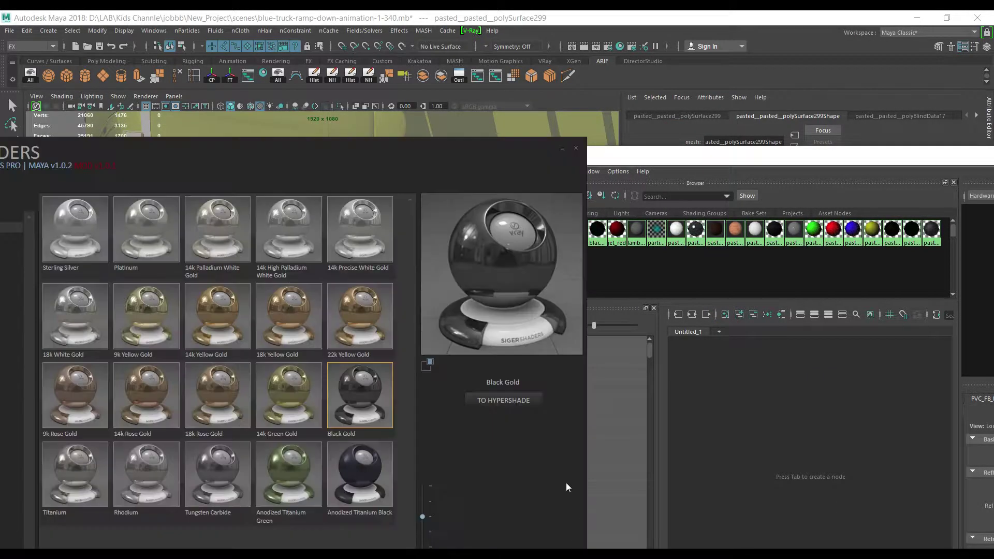
pyautogui.click(509, 400)
# Select the front wheel's hub centre faces in face mode and frame them
pyautogui.click(562, 149)
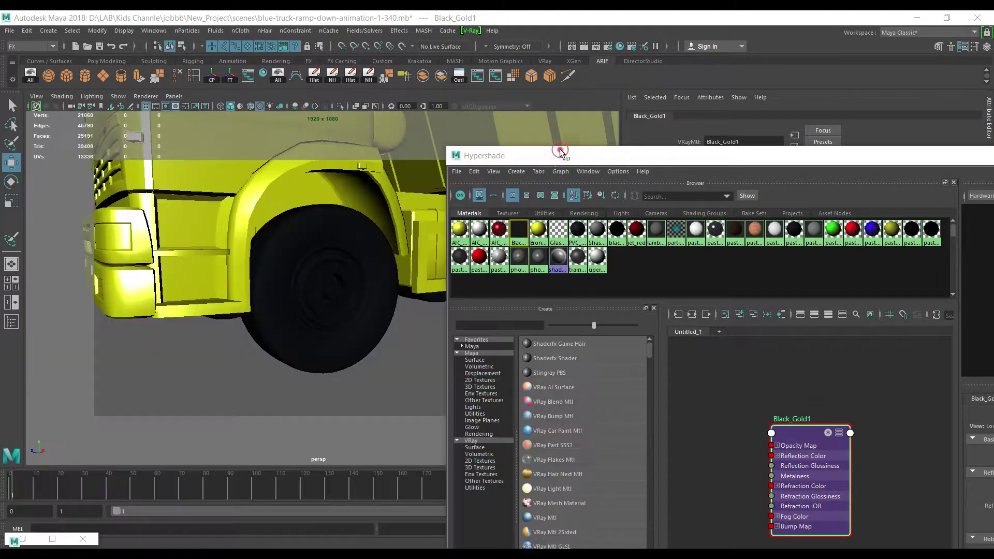
pyautogui.keyDown('alt'); pyautogui.moveTo(347, 289); pyautogui.dragTo(295, 288); pyautogui.keyUp('alt')
pyautogui.click(295, 288)
pyautogui.moveTo(299, 288); pyautogui.dragTo(299, 309, button='right')
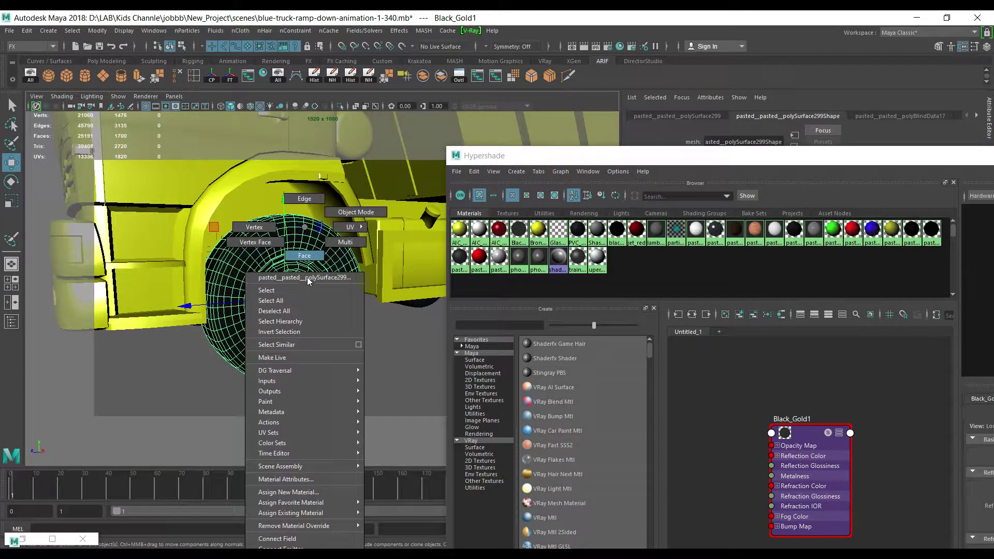
pyautogui.doubleClick(275, 299)
pyautogui.press('f')
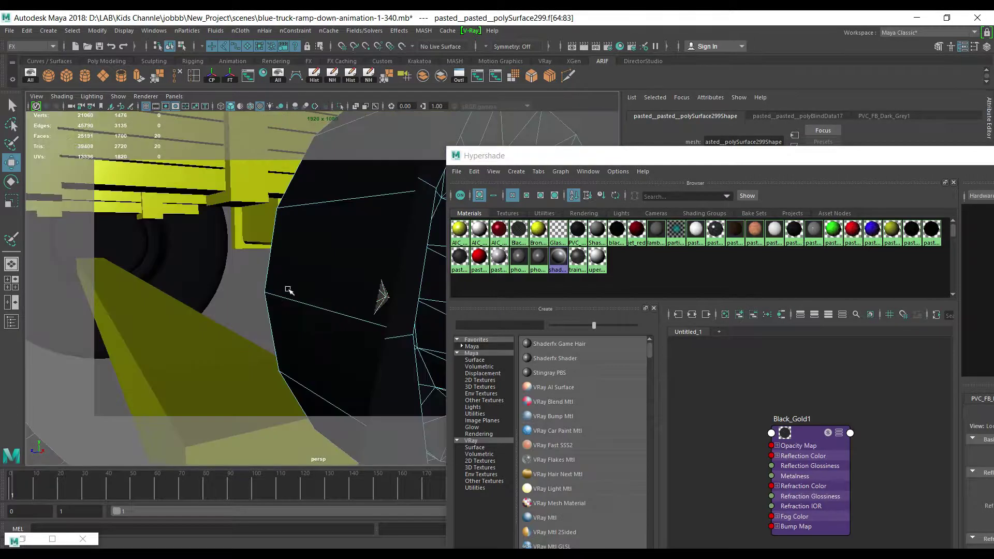
pyautogui.doubleClick(341, 268)
pyautogui.press('f')
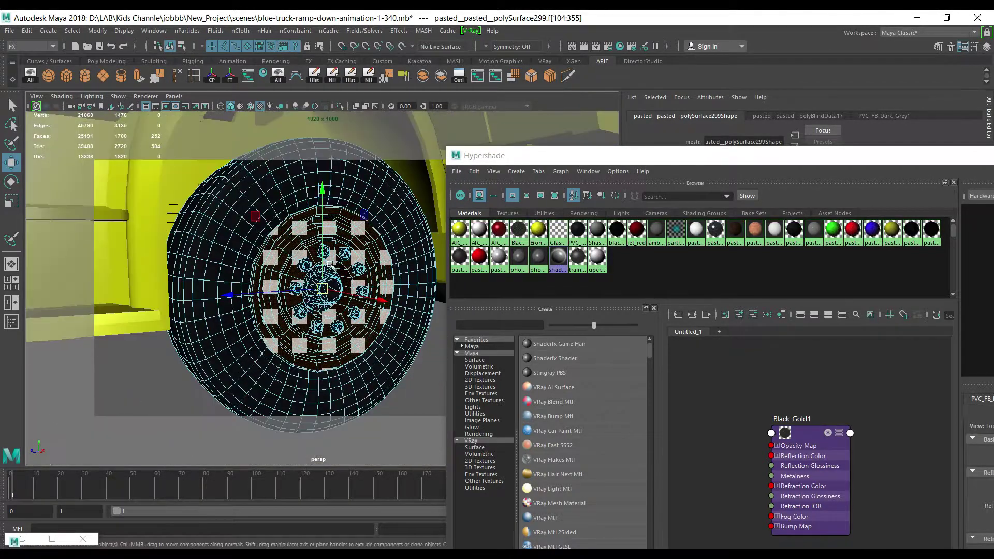
pyautogui.scroll(5, 323, 289)
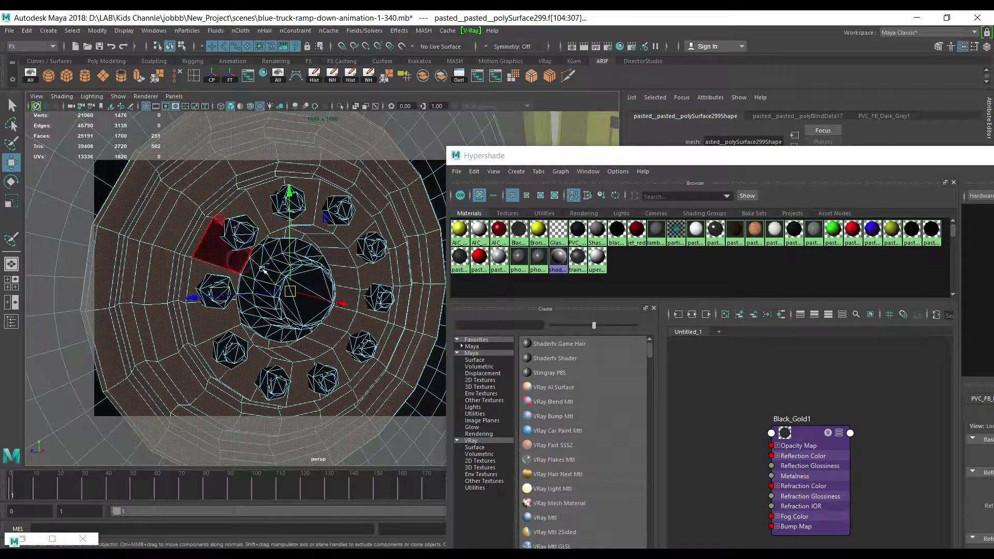
pyautogui.hotkey('ctrl', 'z')
# Add the central sphere and five small gems to the hub selection and assign Black_Gold1
pyautogui.keyDown('shift'); pyautogui.doubleClick(263, 268); pyautogui.keyUp('shift')
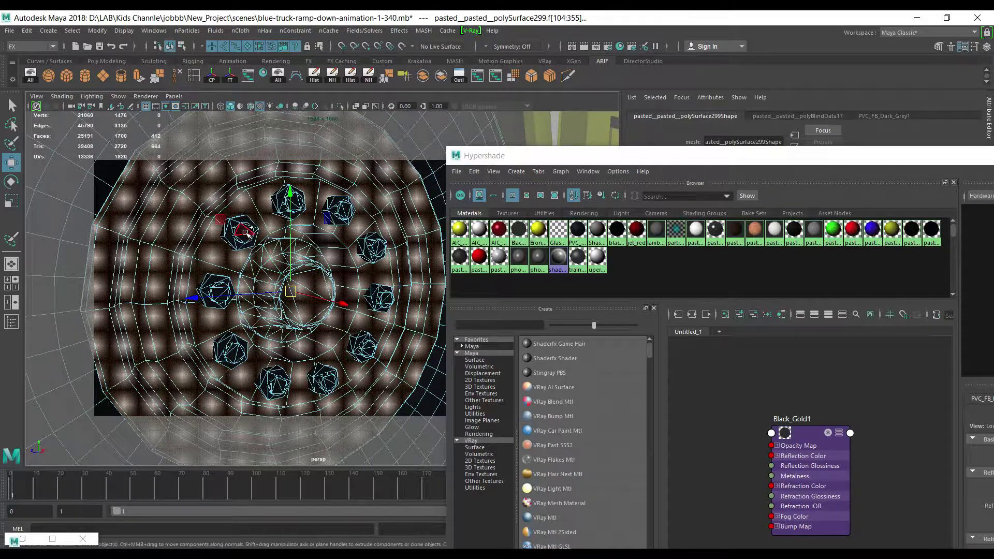
pyautogui.keyDown('shift'); pyautogui.doubleClick(215, 293); pyautogui.keyUp('shift')
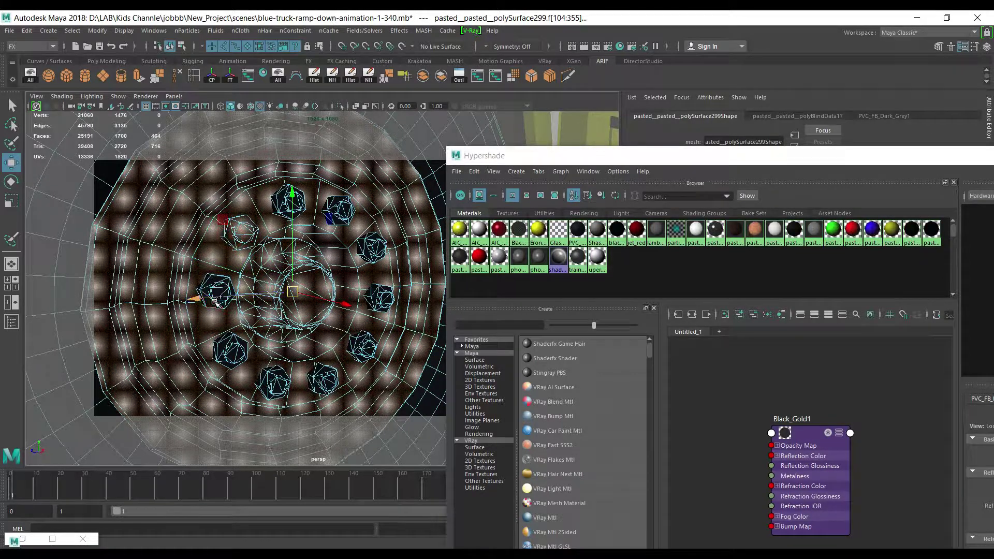
pyautogui.keyDown('shift'); pyautogui.doubleClick(229, 348); pyautogui.keyUp('shift')
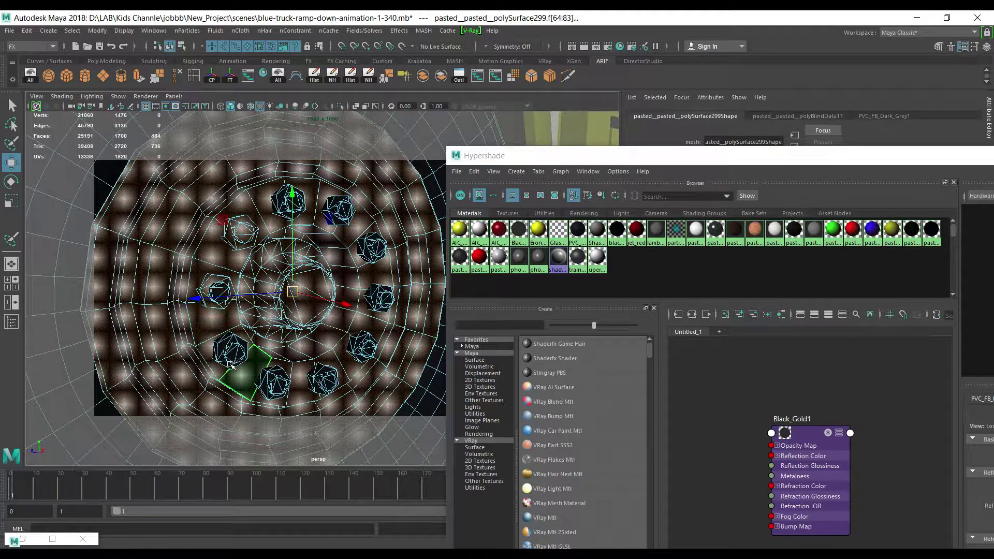
pyautogui.keyDown('shift'); pyautogui.doubleClick(277, 373); pyautogui.keyUp('shift')
pyautogui.keyDown('shift'); pyautogui.doubleClick(323, 375); pyautogui.keyUp('shift')
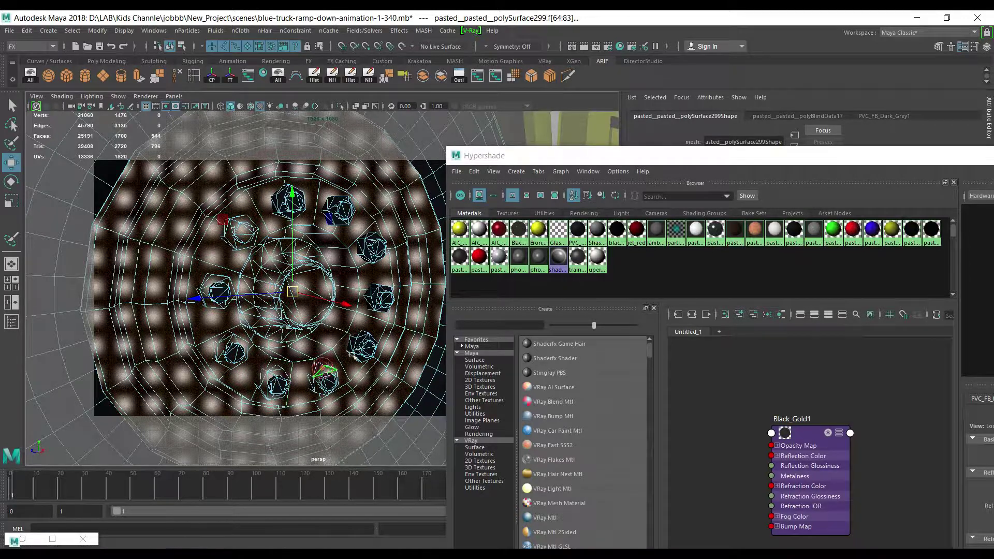
pyautogui.keyDown('shift'); pyautogui.doubleClick(362, 335); pyautogui.keyUp('shift')
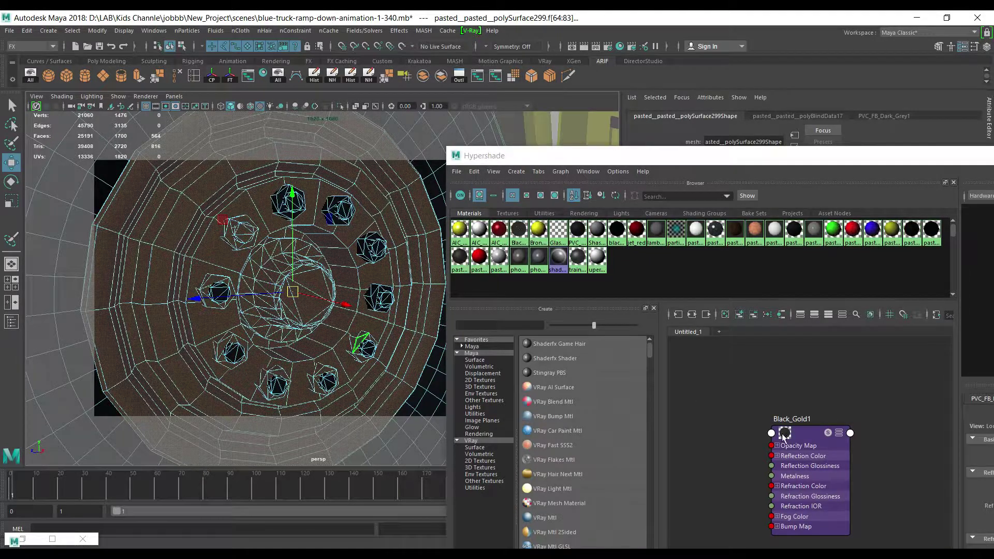
pyautogui.moveTo(790, 383); pyautogui.dragTo(796, 331, button='right')
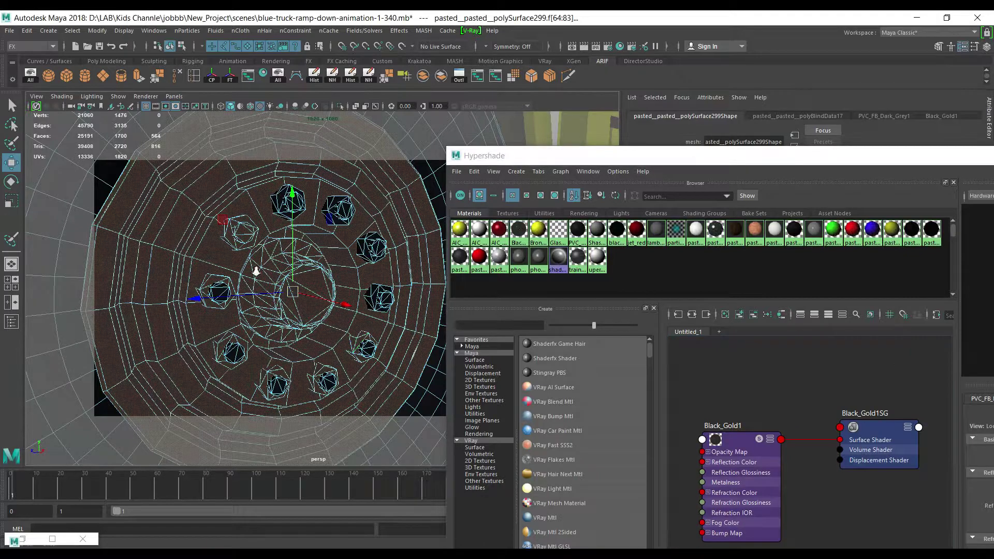
# Assign Black_Gold1 to the rim faces of a second truck wheel
pyautogui.scroll(-5, 256, 271)
pyautogui.moveTo(255, 271)
pyautogui.keyDown('alt'); pyautogui.mouseDown(button='middle')
pyautogui.moveTo(168, 255)
pyautogui.moveTo(316, 305)
pyautogui.mouseUp(button='middle'); pyautogui.keyUp('alt')
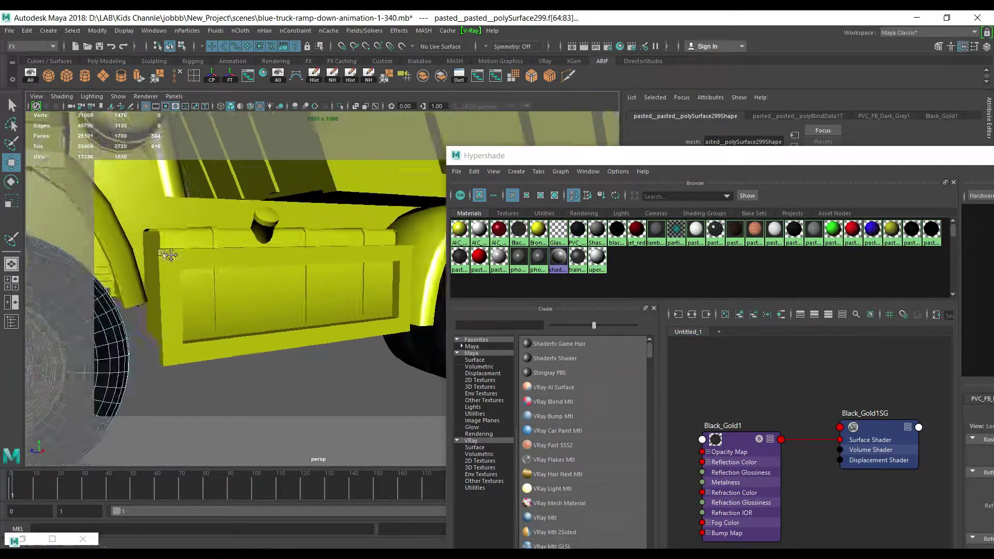
pyautogui.click(317, 305)
pyautogui.scroll(3, 353, 251)
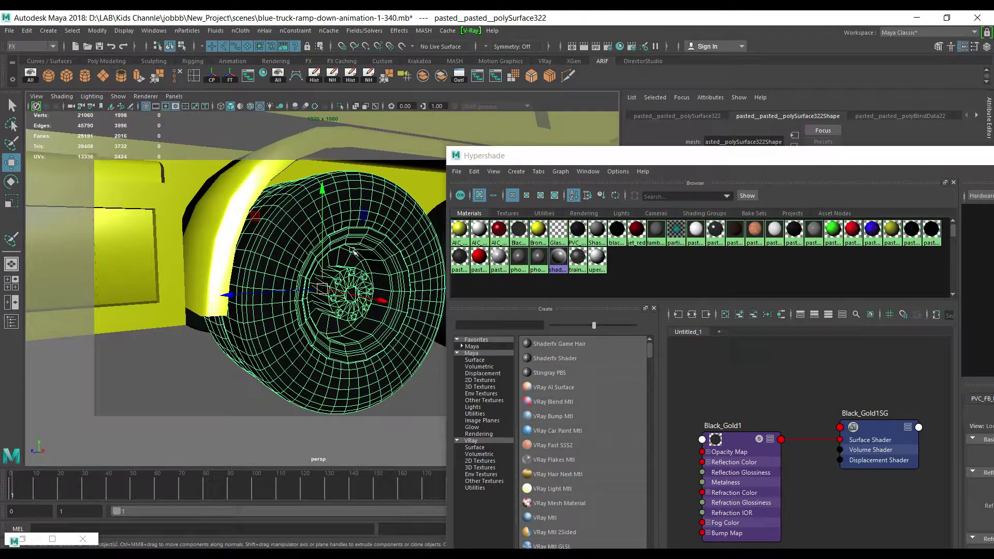
pyautogui.moveTo(354, 250); pyautogui.dragTo(354, 270, button='right')
pyautogui.click(335, 284)
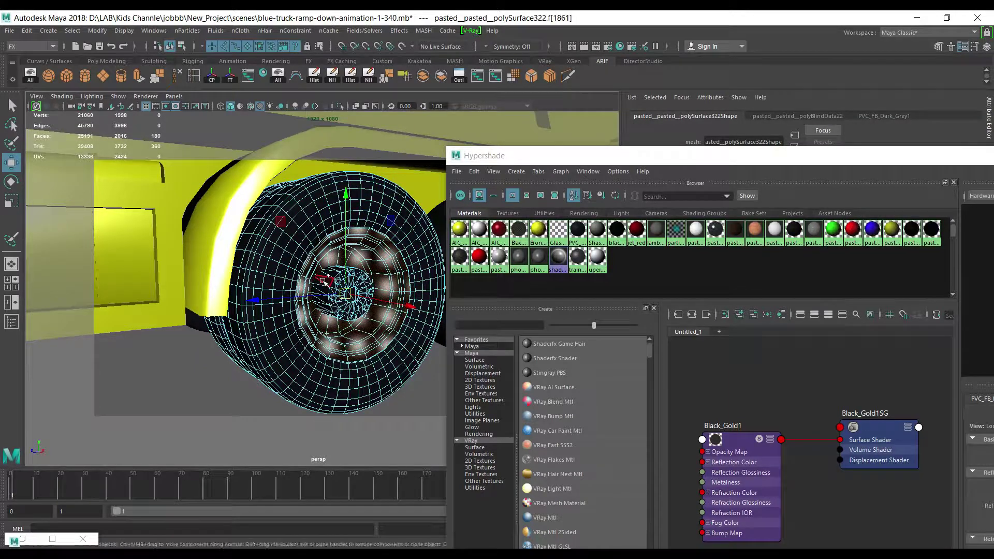
pyautogui.keyDown('shift'); pyautogui.click(322, 280); pyautogui.keyUp('shift')
pyautogui.keyDown('alt'); pyautogui.moveTo(322, 280); pyautogui.dragTo(269, 269); pyautogui.keyUp('alt')
pyautogui.scroll(-5, 257, 264)
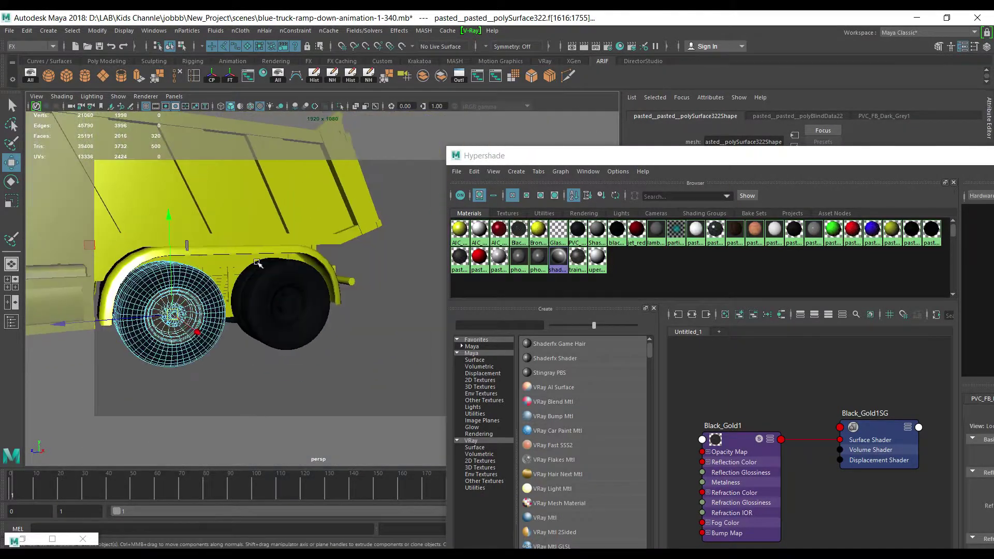
pyautogui.moveTo(721, 442); pyautogui.dragTo(734, 324, button='right')
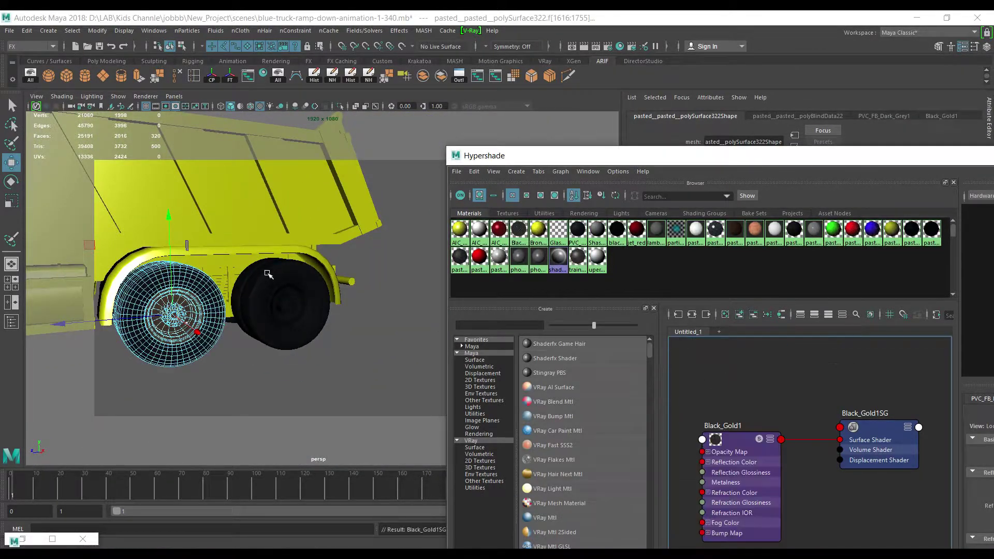
# Assign Black_Gold1 to a third wheel's rim faces, then close Hypershade
pyautogui.click(278, 289)
pyautogui.scroll(3, 288, 332)
pyautogui.scroll(3, 282, 300)
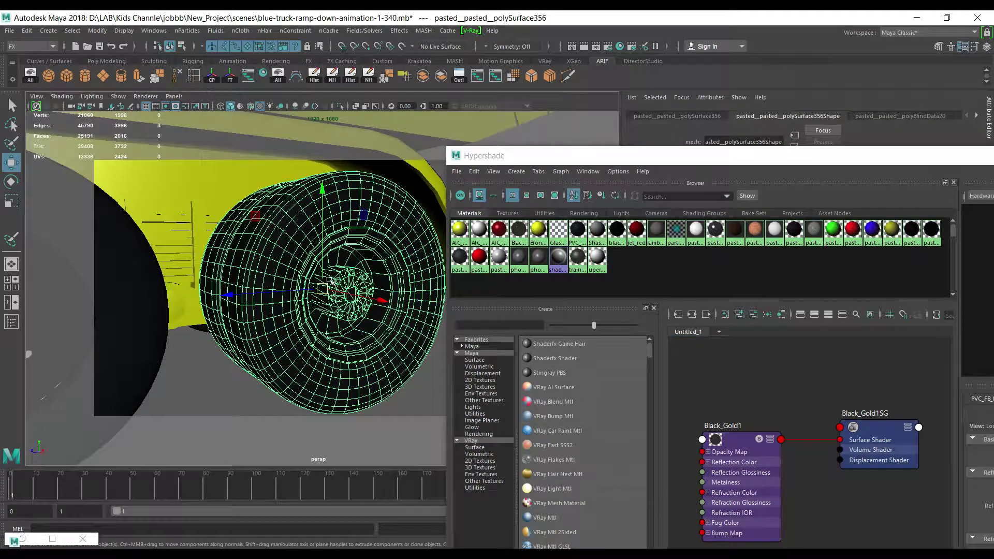
pyautogui.moveTo(345, 256); pyautogui.dragTo(344, 274, button='right')
pyautogui.click(359, 263)
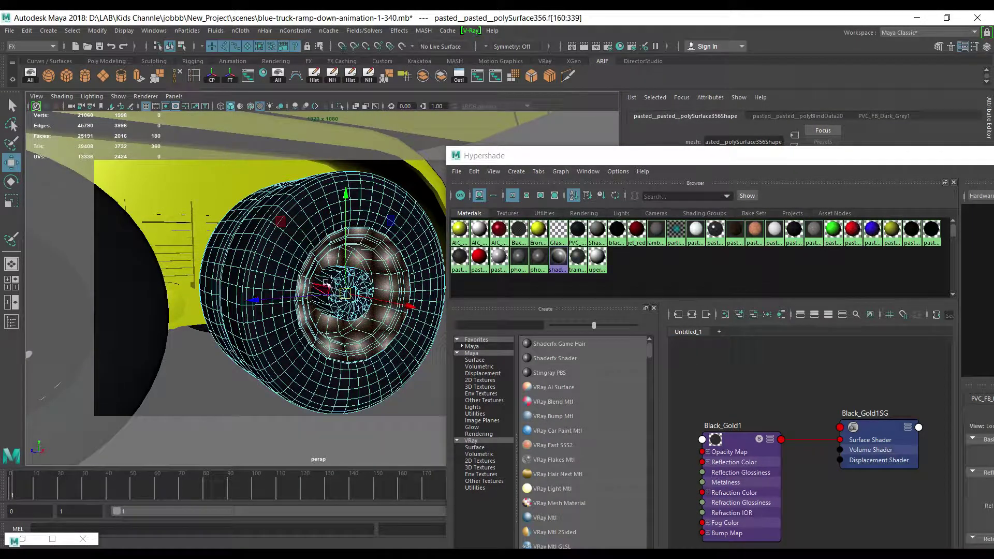
pyautogui.moveTo(327, 283); pyautogui.dragTo(327, 198, button='right')
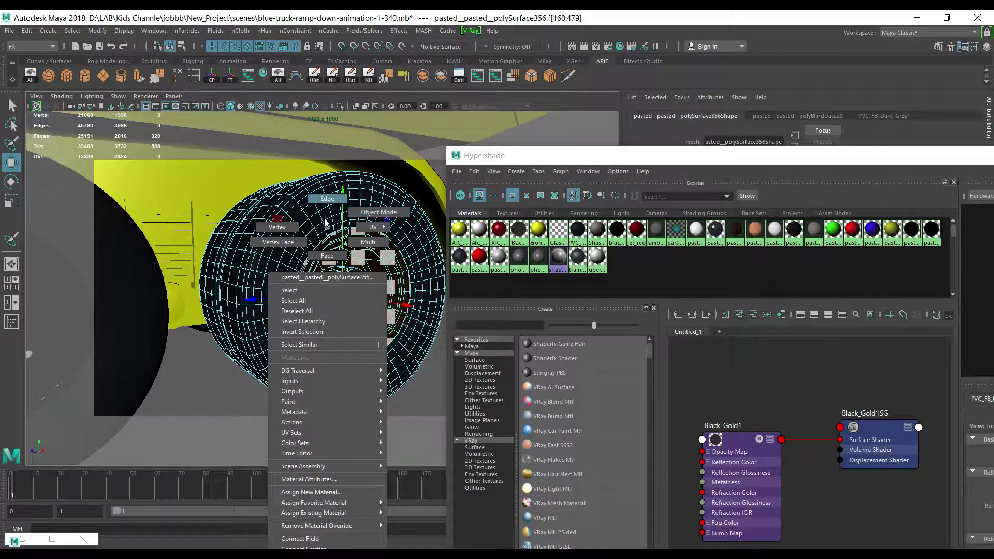
pyautogui.hotkey('ctrl', 'z')
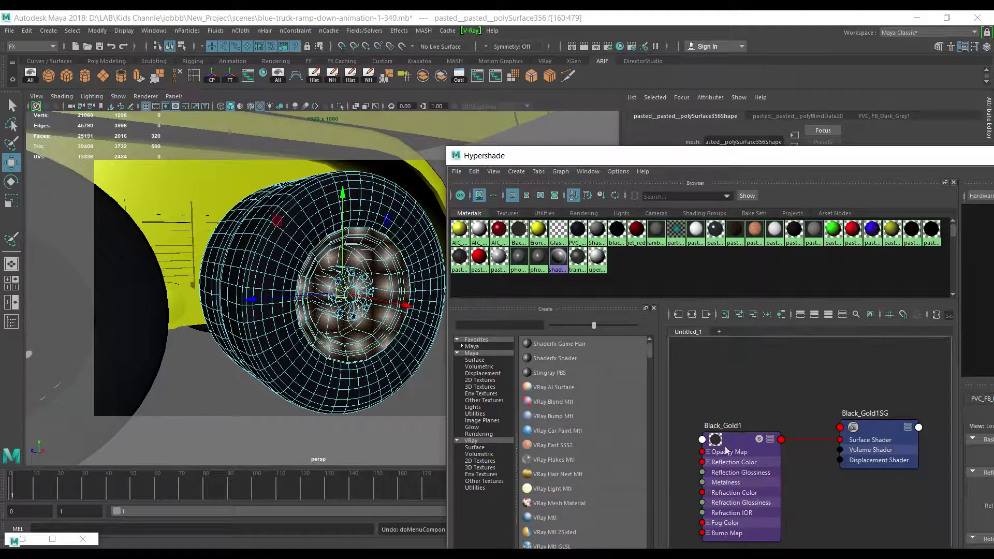
pyautogui.moveTo(714, 444); pyautogui.dragTo(738, 341, button='right')
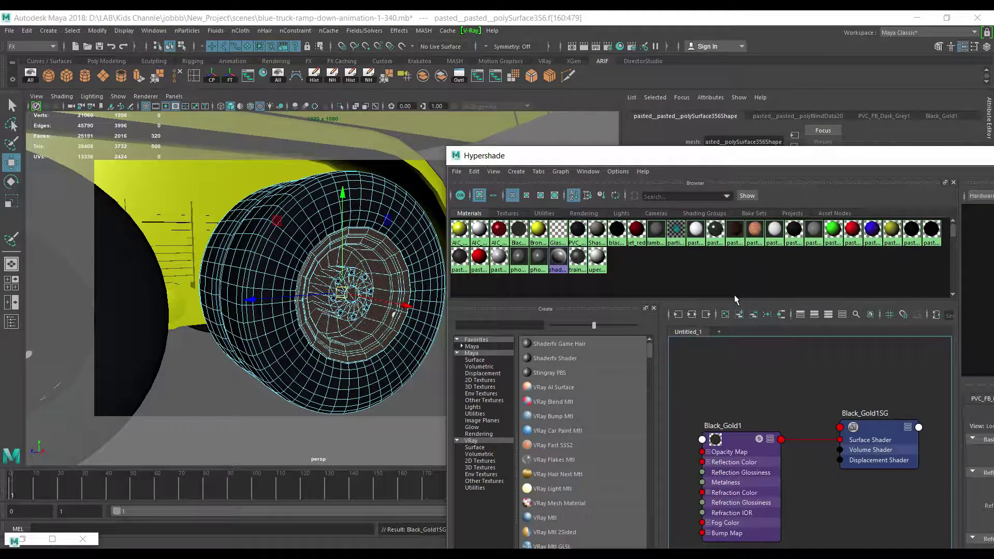
pyautogui.moveTo(979, 157)
pyautogui.mouseDown()
pyautogui.moveTo(809, 193)
pyautogui.moveTo(632, 190)
pyautogui.mouseUp()
pyautogui.click(811, 209)
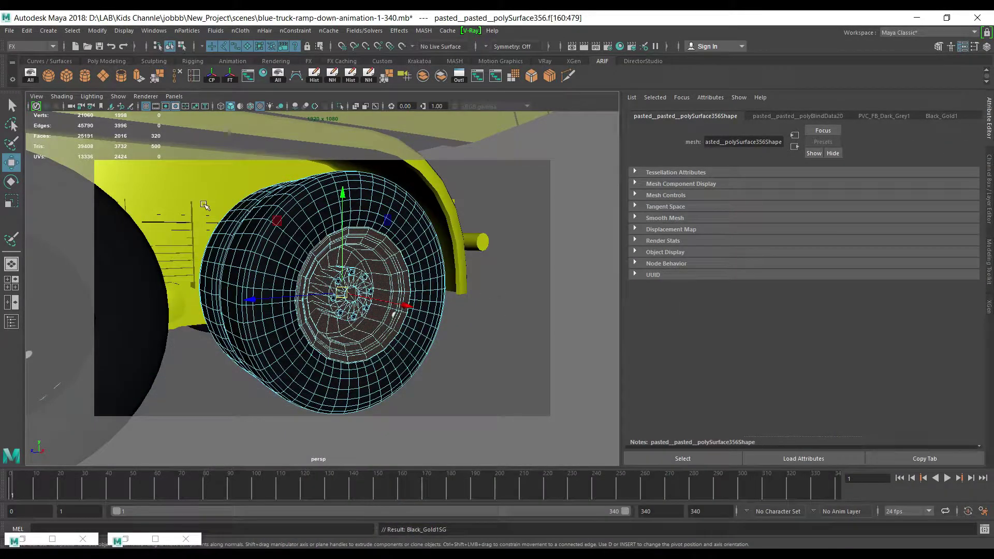
# Return to Object Mode, zoom out to the whole truck, deselect, and reopen Hypershade with a cleared graph
pyautogui.moveTo(204, 206); pyautogui.dragTo(243, 199, button='right')
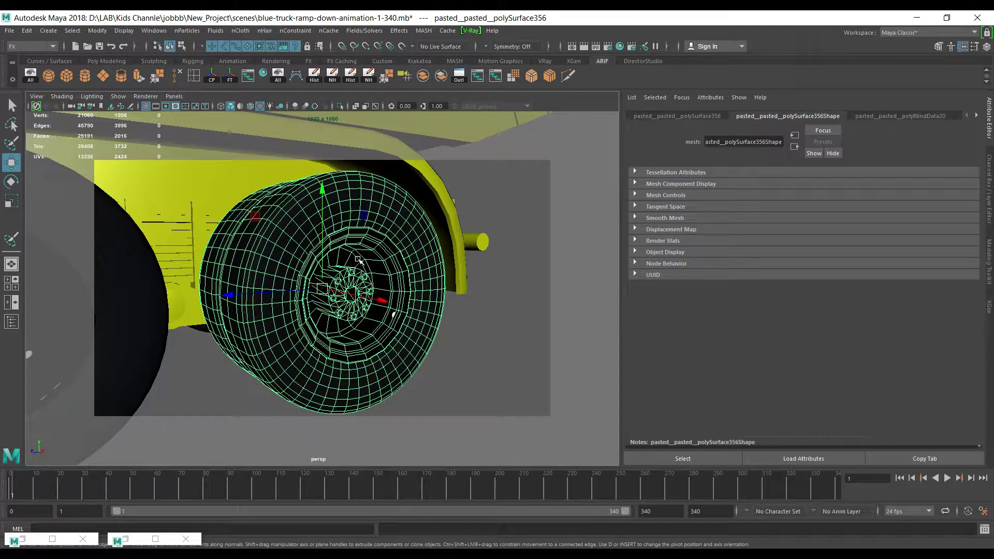
pyautogui.scroll(-4, 358, 260)
pyautogui.scroll(-4, 311, 238)
pyautogui.scroll(-3, 252, 218)
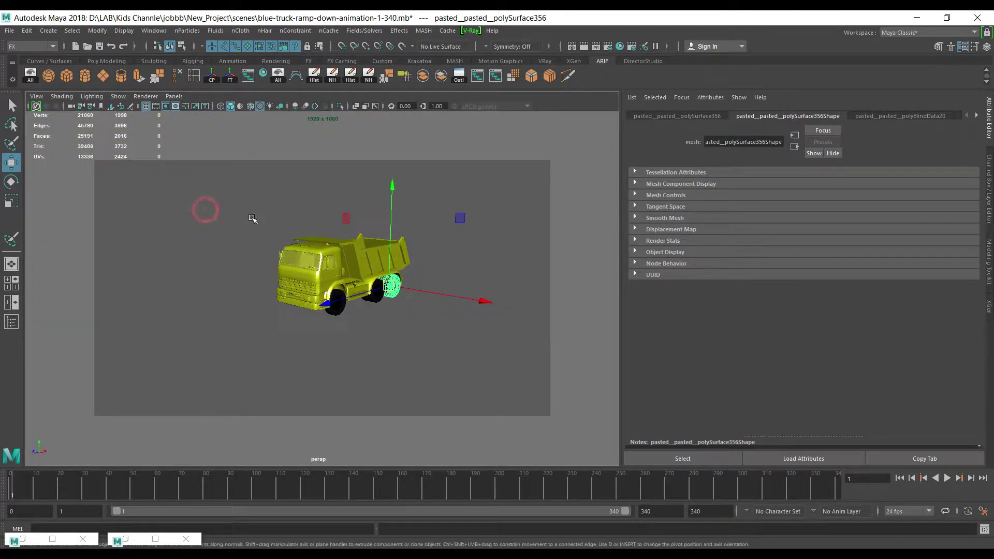
pyautogui.keyDown('alt'); pyautogui.moveTo(238, 212); pyautogui.dragTo(251, 230); pyautogui.keyUp('alt')
pyautogui.click(258, 206)
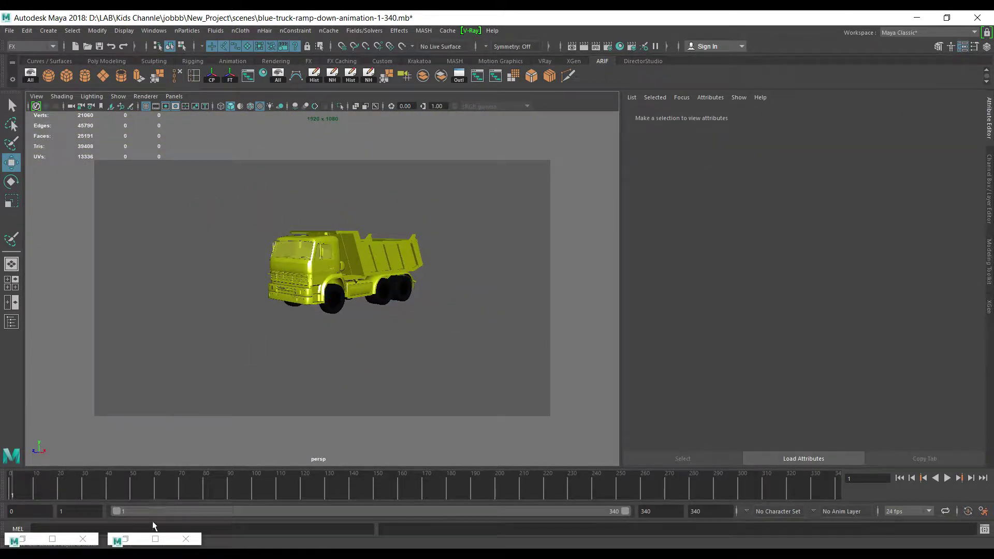
pyautogui.click(138, 538)
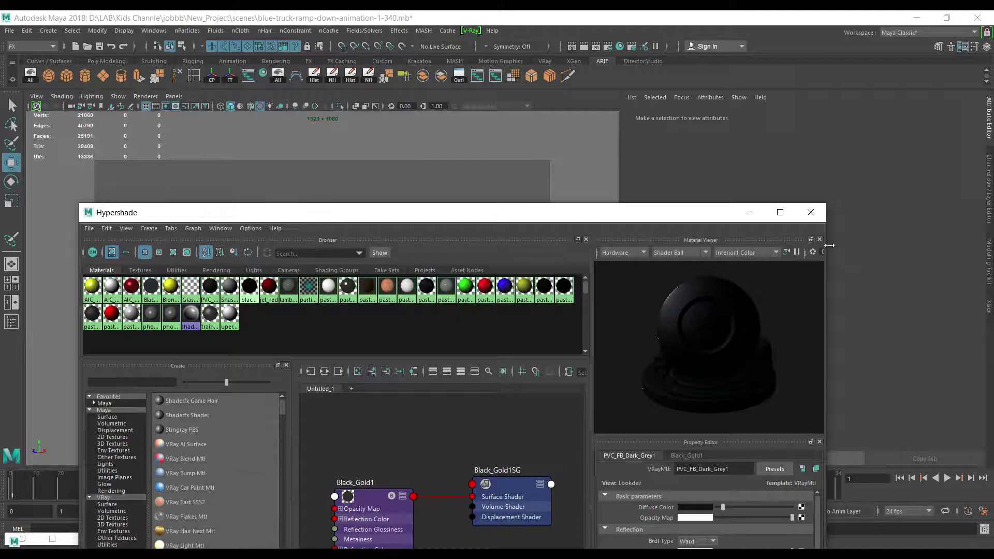
pyautogui.click(357, 371)
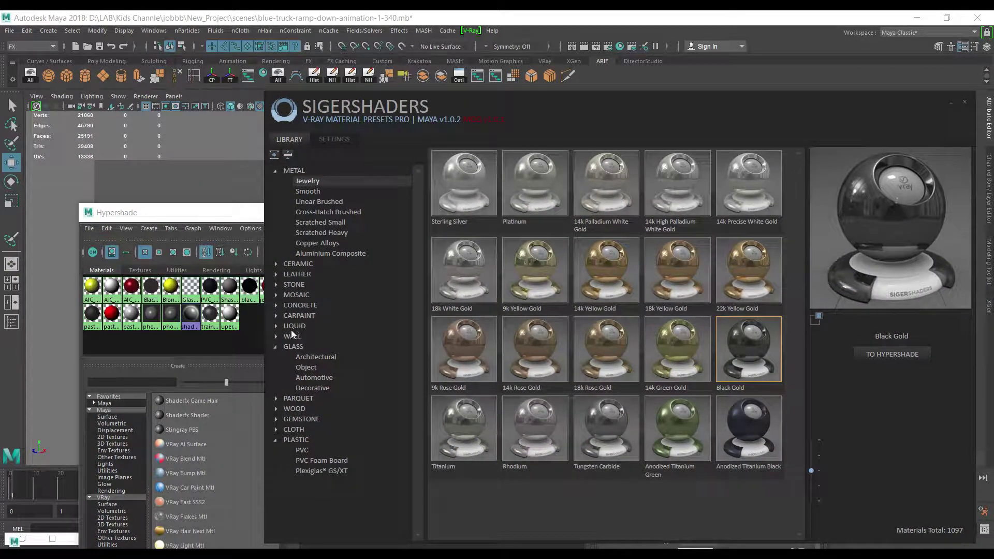
# Send the WALL > American Clay Chacolatte preset to Hypershade and select AClay_Chacolatte1
pyautogui.click(298, 285)
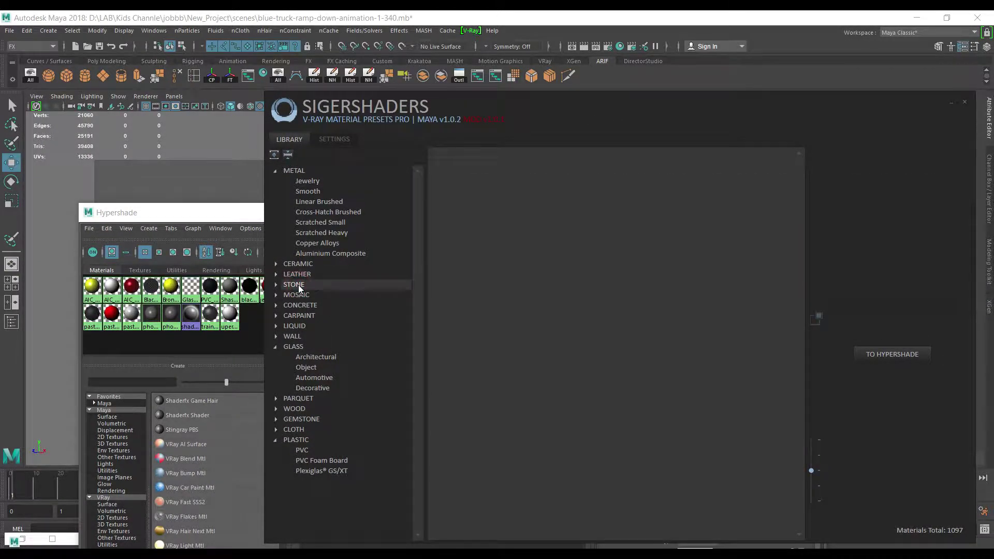
pyautogui.click(275, 336)
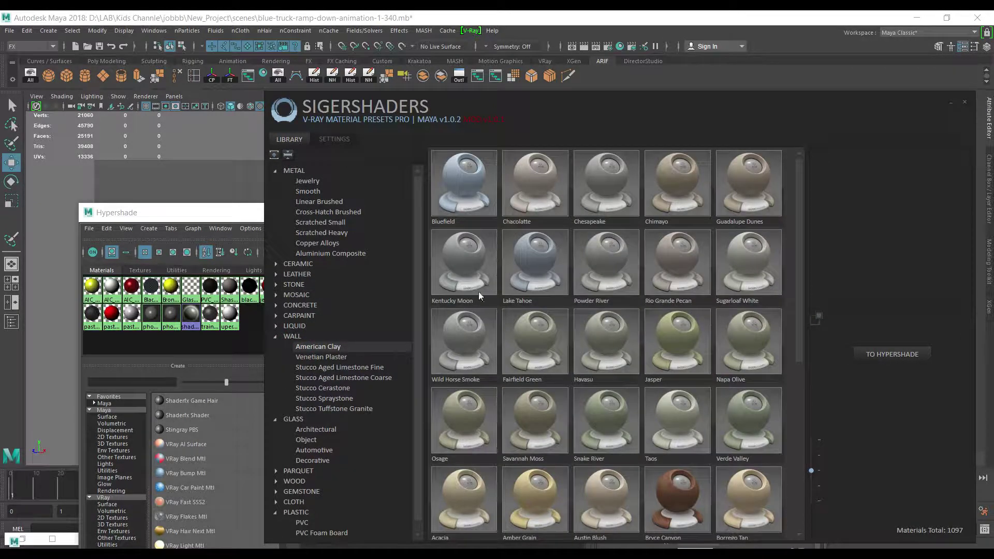
pyautogui.click(530, 191)
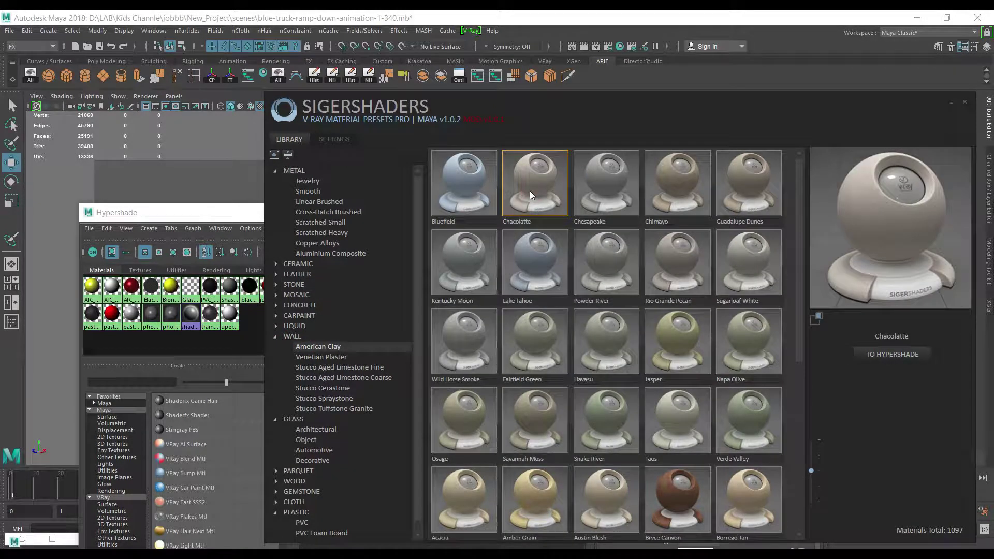
pyautogui.click(880, 349)
pyautogui.click(949, 105)
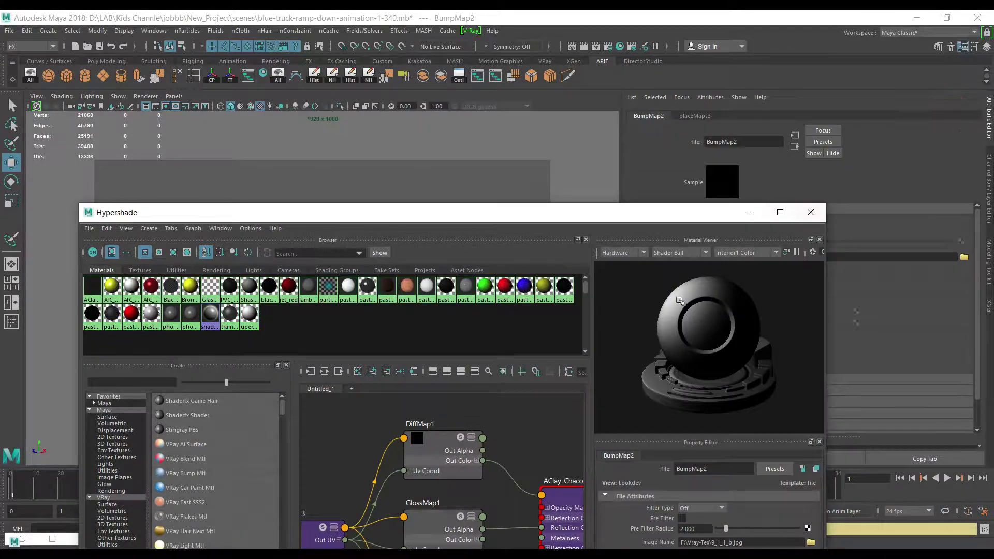
pyautogui.scroll(-5, 485, 461)
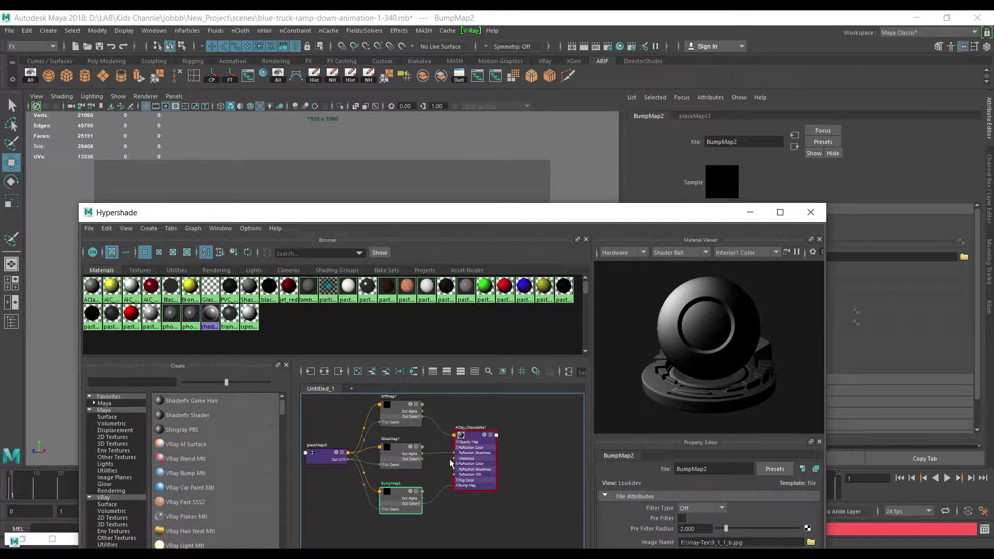
pyautogui.scroll(5, 491, 468)
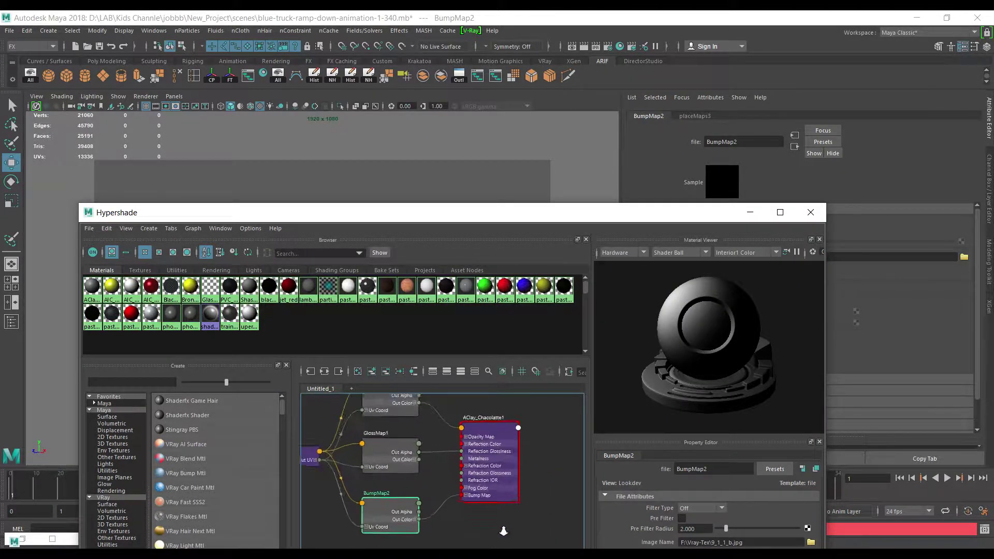
pyautogui.click(494, 425)
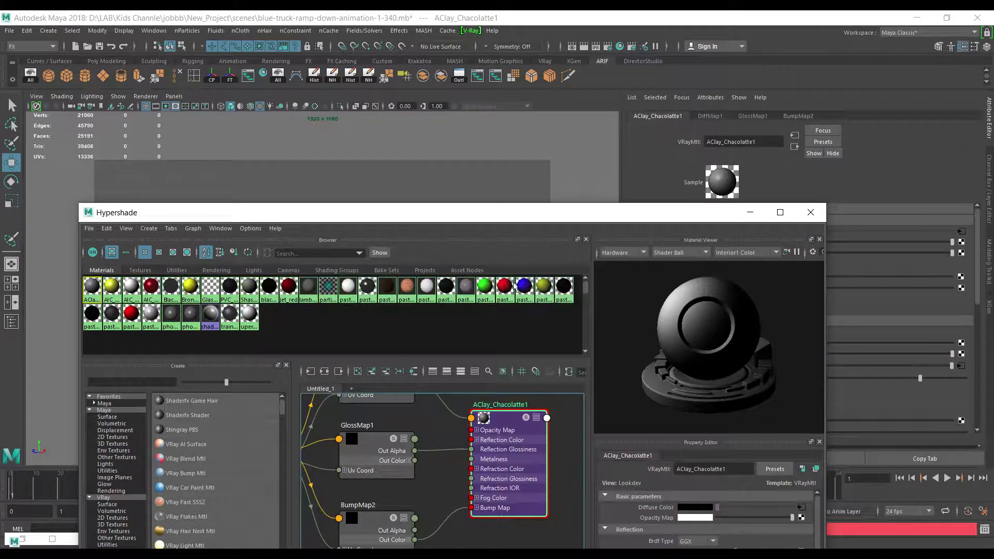
# Move Hypershade lower, dismiss a swatch options menu, and pan the viewport down
pyautogui.moveTo(485, 217); pyautogui.dragTo(492, 305)
pyautogui.click(468, 207)
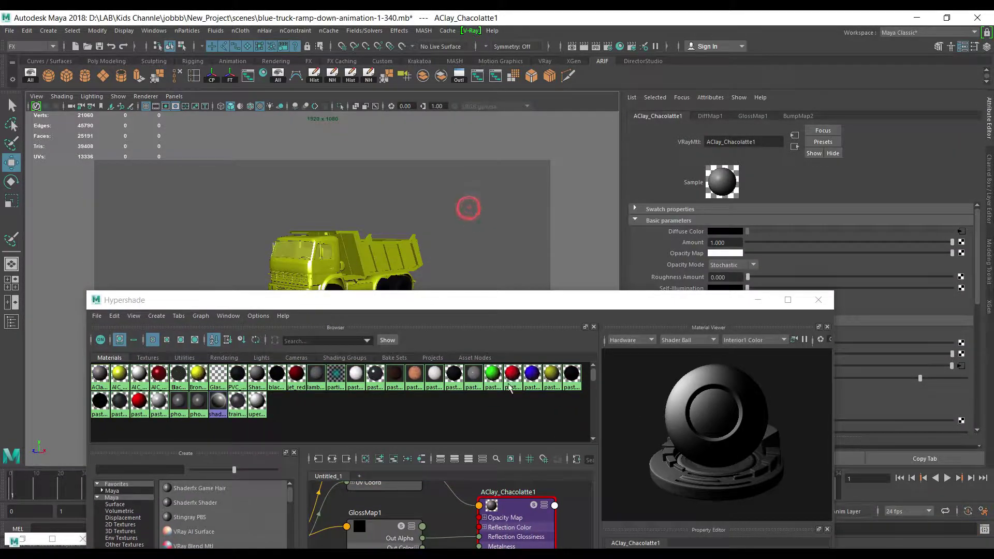
pyautogui.rightClick(502, 369)
pyautogui.moveTo(524, 434); pyautogui.dragTo(547, 246, button='right')
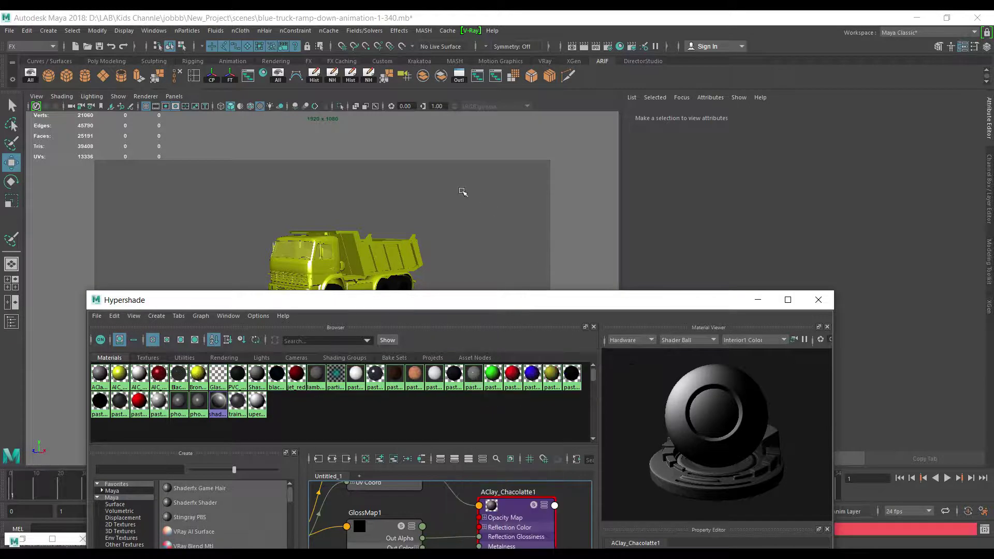
pyautogui.keyDown('alt'); pyautogui.moveTo(481, 198); pyautogui.dragTo(482, 229, button='middle'); pyautogui.keyUp('alt')
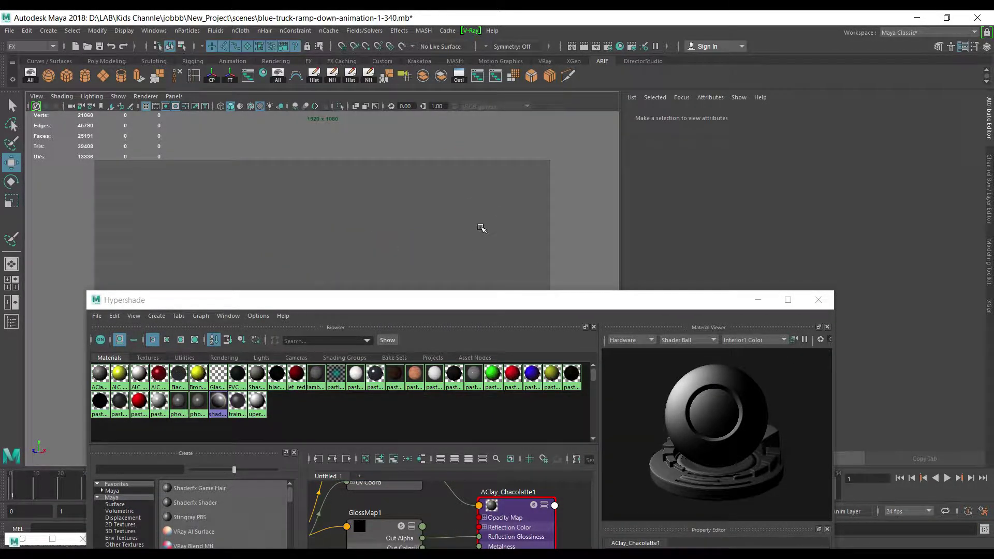
pyautogui.moveTo(418, 303); pyautogui.dragTo(436, 469)
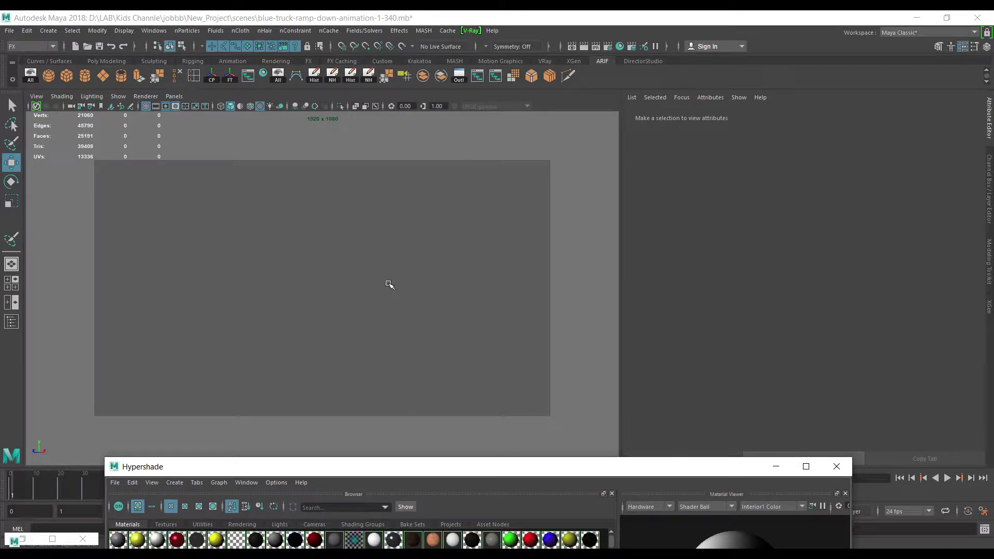
# Unhide all objects and assign AClay_Chacolatte1 to a back wall face of the room mesh
pyautogui.press('f')
pyautogui.click(497, 345)
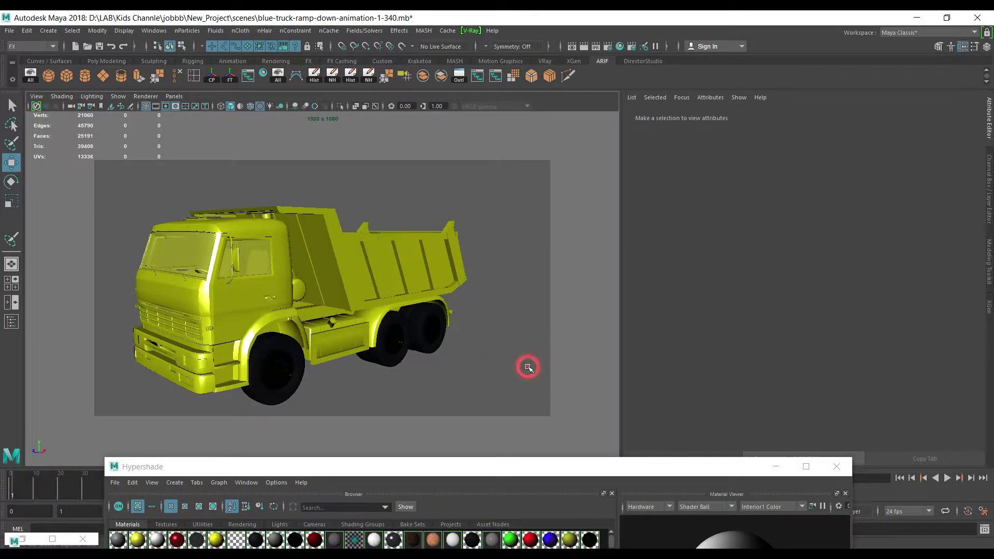
pyautogui.click(282, 71)
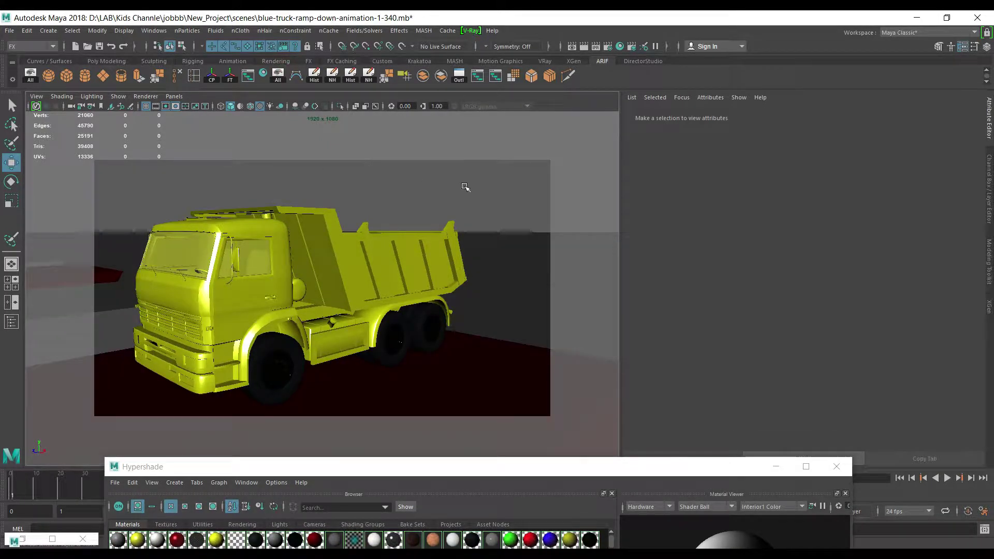
pyautogui.click(515, 199)
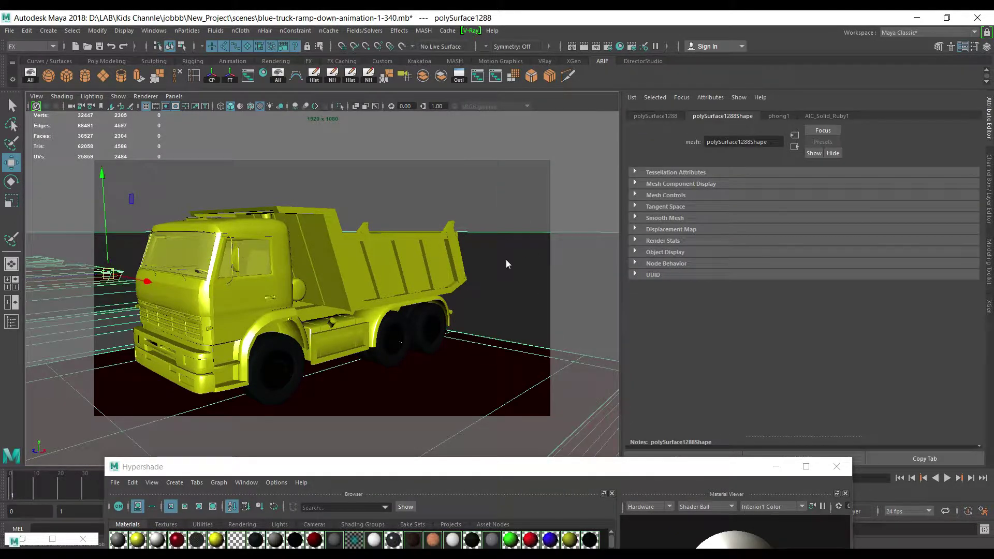
pyautogui.click(505, 259)
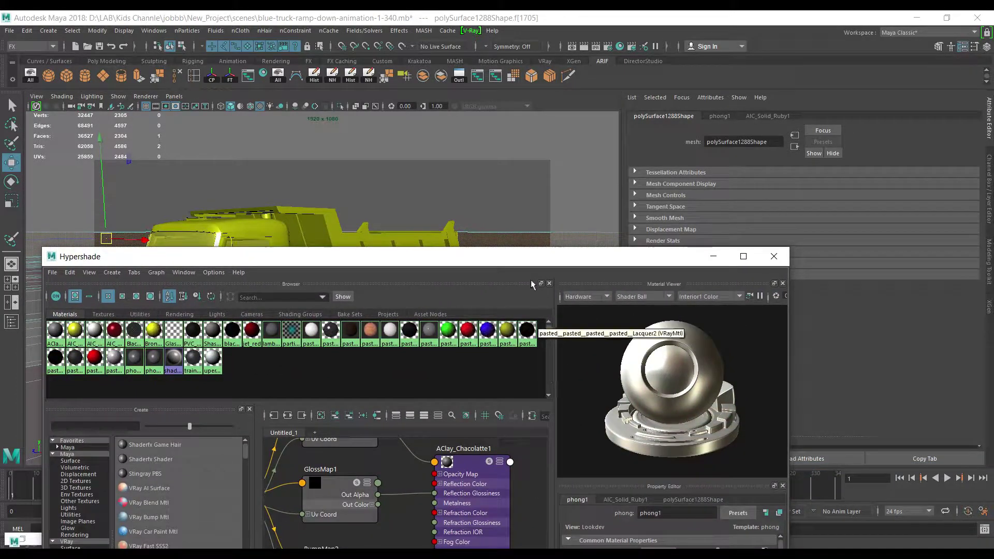
pyautogui.moveTo(457, 472); pyautogui.dragTo(482, 298, button='right')
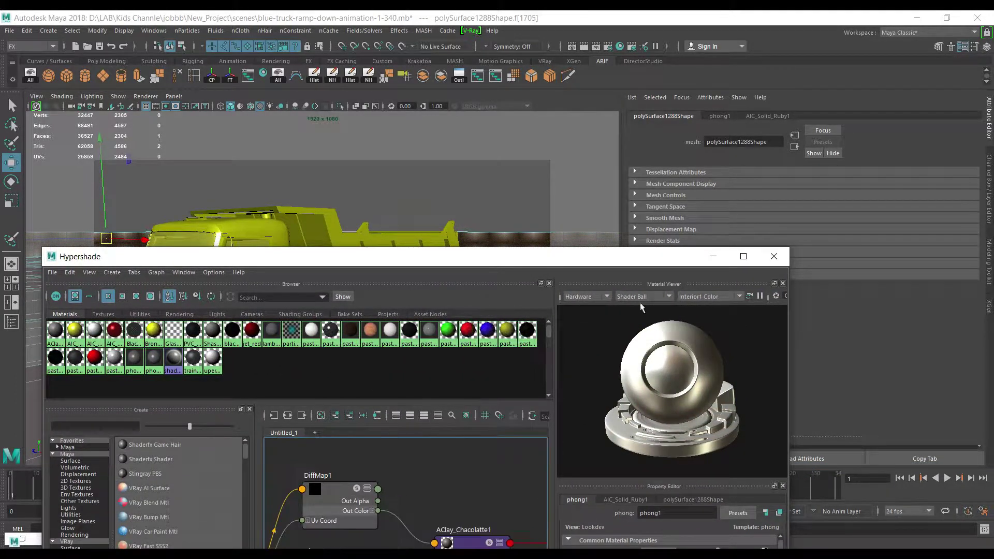
pyautogui.click(713, 256)
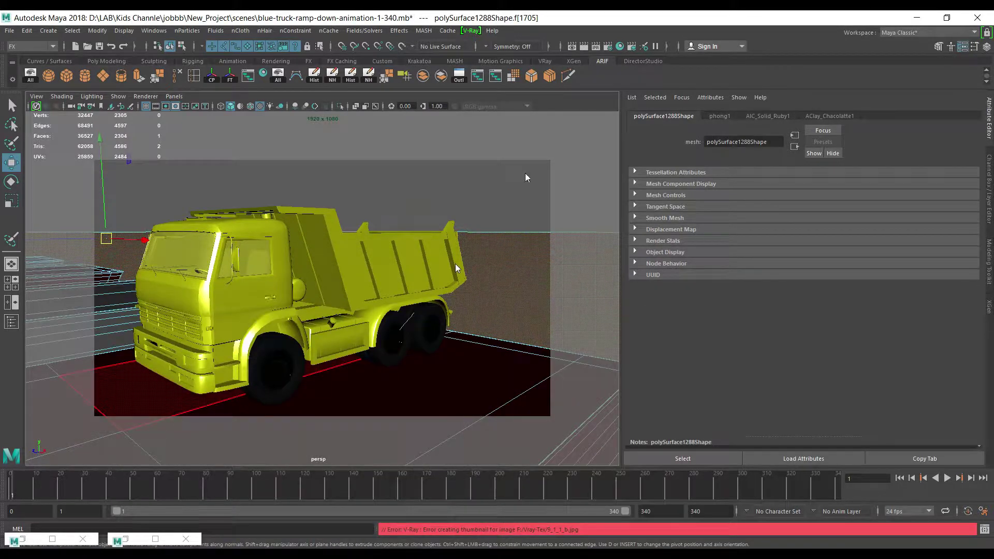
# Return to Object Mode, select the ramp, and select a band of its faces
pyautogui.moveTo(399, 227); pyautogui.dragTo(568, 136, button='right')
pyautogui.scroll(-2, 333, 280)
pyautogui.click(333, 279)
pyautogui.scroll(-5, 333, 279)
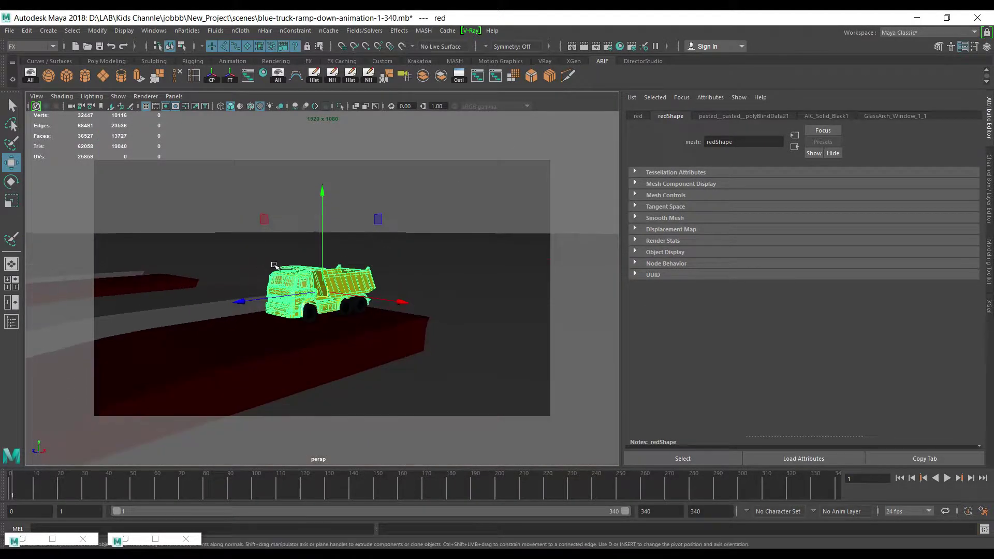
pyautogui.scroll(2, 332, 279)
pyautogui.scroll(2, 333, 279)
pyautogui.scroll(3, 311, 275)
pyautogui.scroll(1, 284, 269)
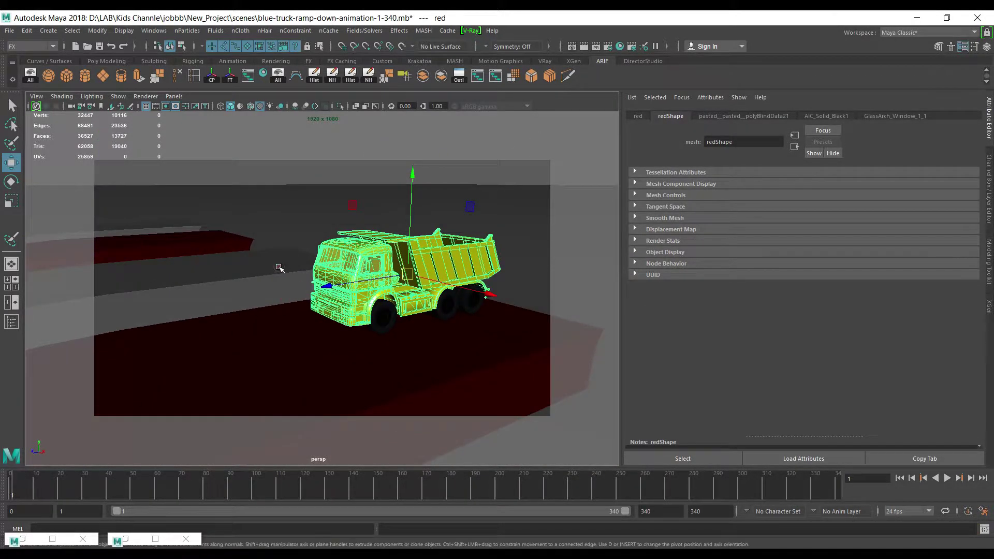
pyautogui.click(282, 264)
pyautogui.moveTo(279, 227); pyautogui.dragTo(265, 286, button='right')
pyautogui.doubleClick(265, 274)
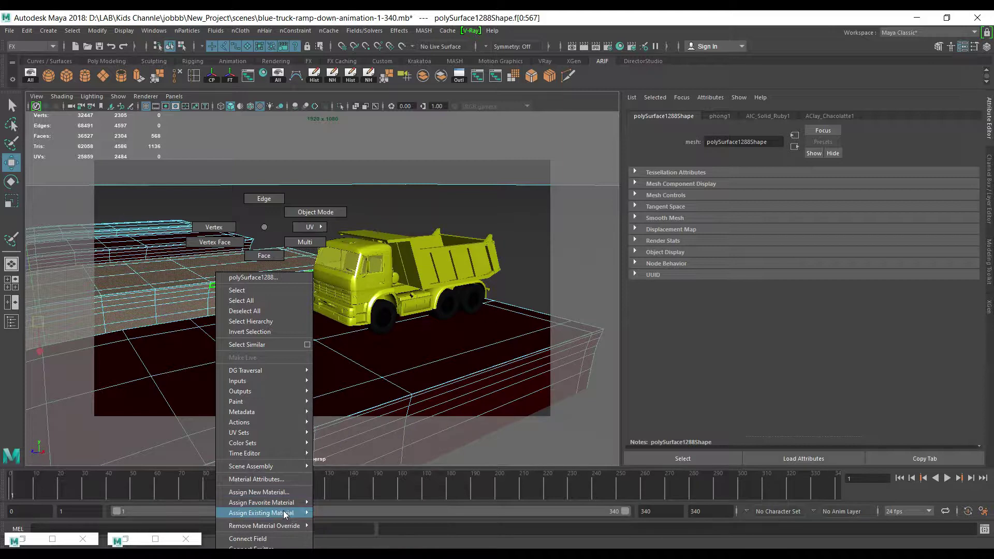
# Re-enter face mode on the ramp and browse Assign Existing Material options
pyautogui.moveTo(259, 512)
pyautogui.click(315, 212)
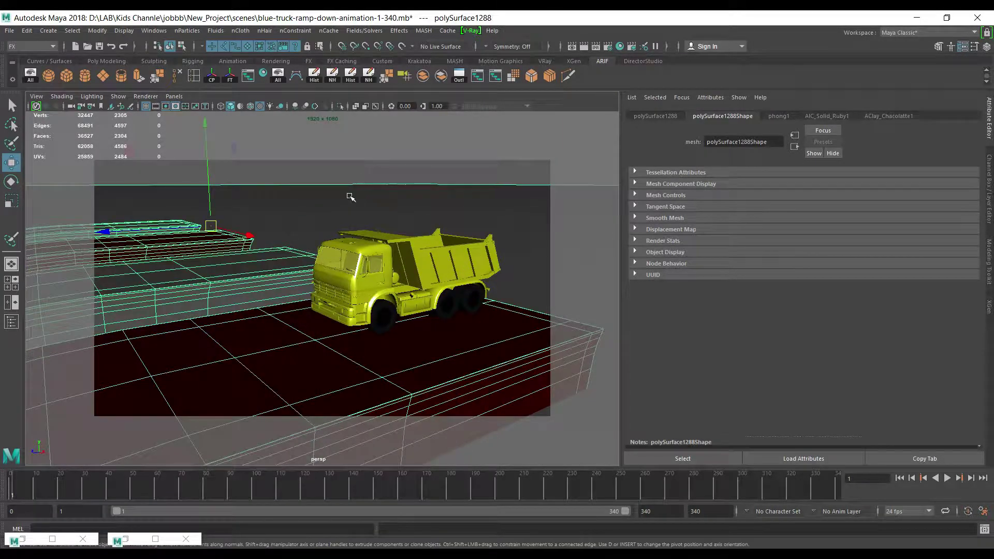
pyautogui.rightClick(233, 268)
pyautogui.click(230, 290)
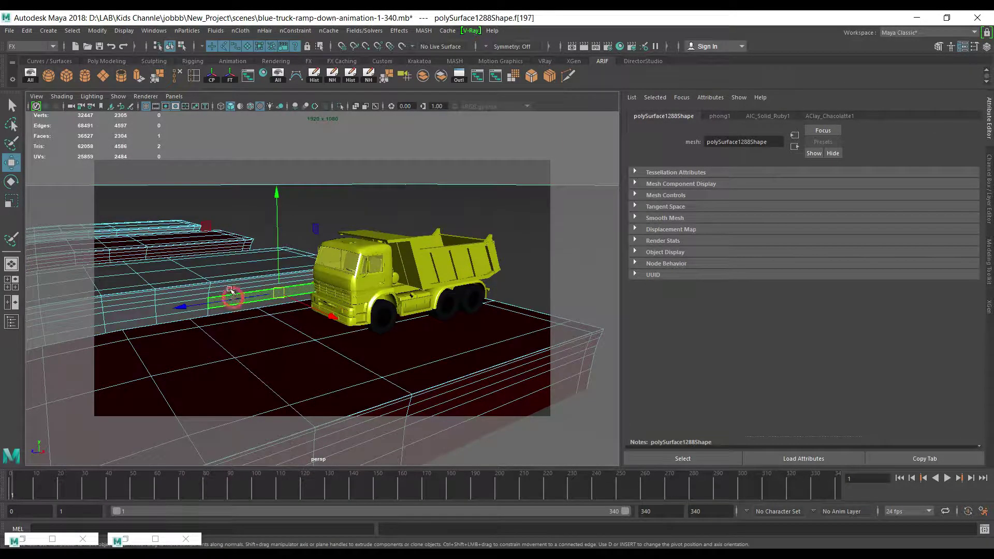
pyautogui.moveTo(223, 275); pyautogui.dragTo(322, 544, button='right')
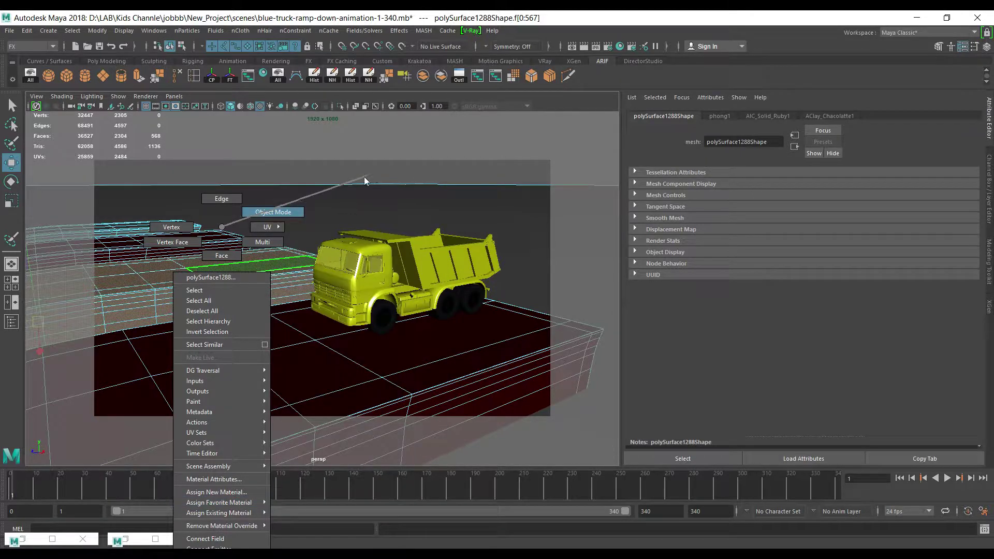
# Switch the ramp back to Object Mode and deselect everything
pyautogui.moveTo(364, 178); pyautogui.dragTo(365, 177, button='right')
pyautogui.click(270, 307)
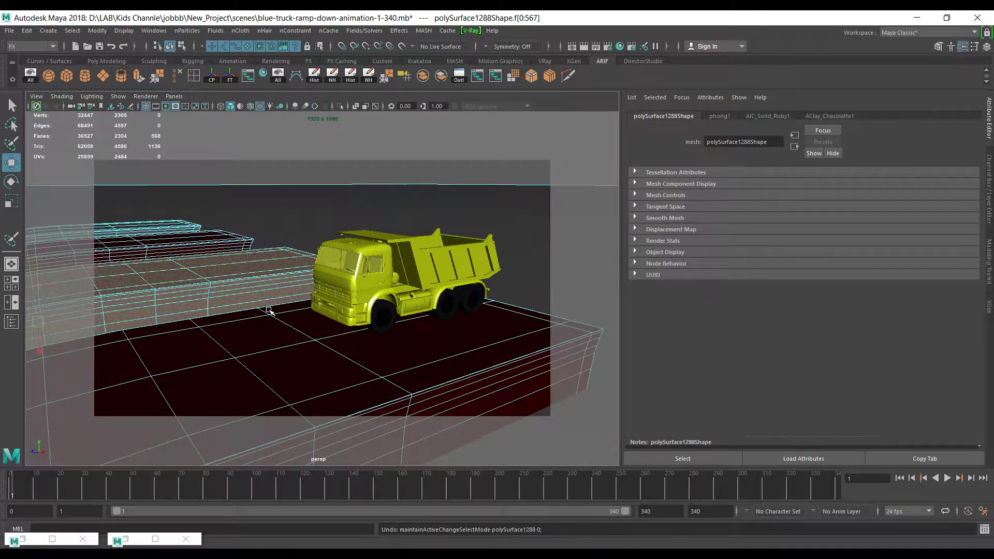
pyautogui.click(300, 369)
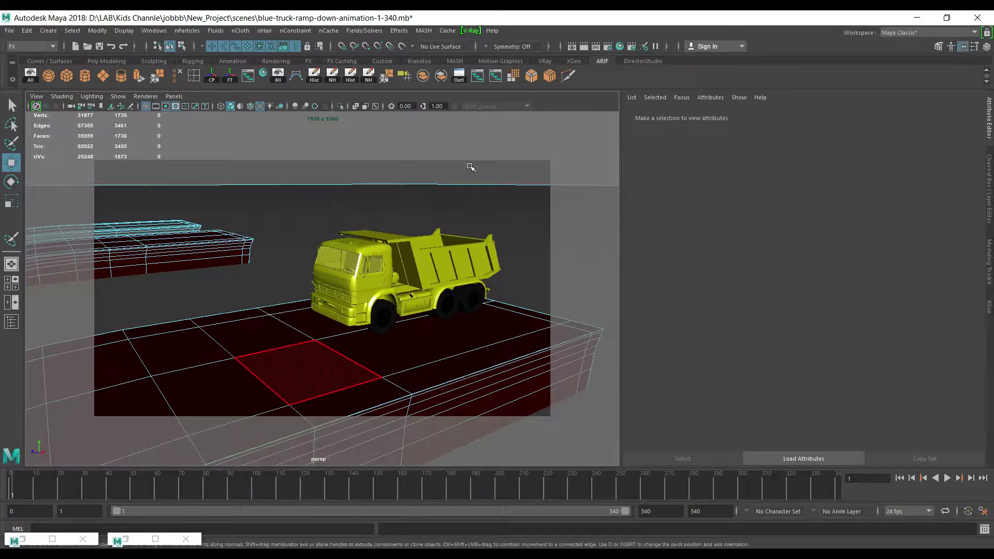
pyautogui.click(298, 359)
pyautogui.click(343, 239)
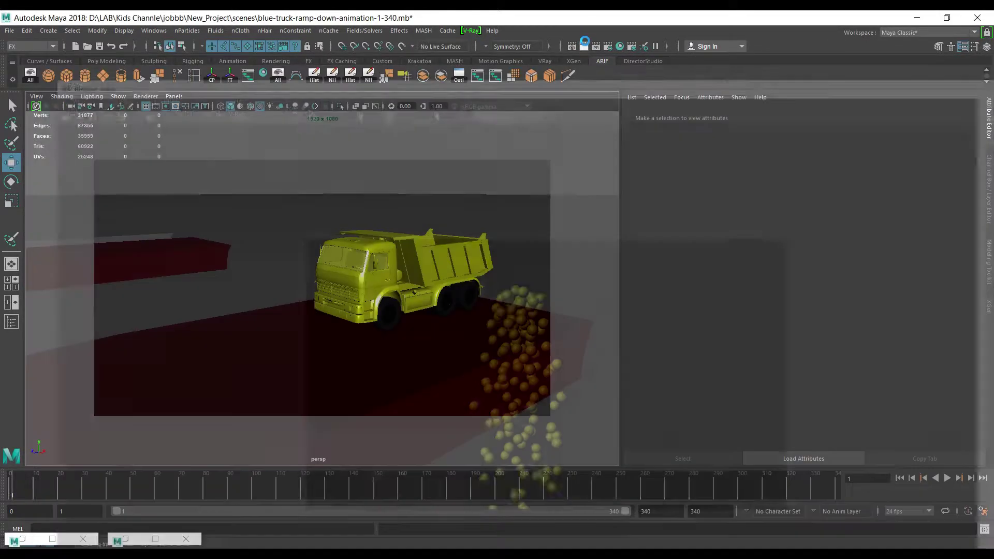
# Run a V-Ray render, then maximise, zoom and pan the frame buffer to inspect the truck's reflection
pyautogui.click(584, 43)
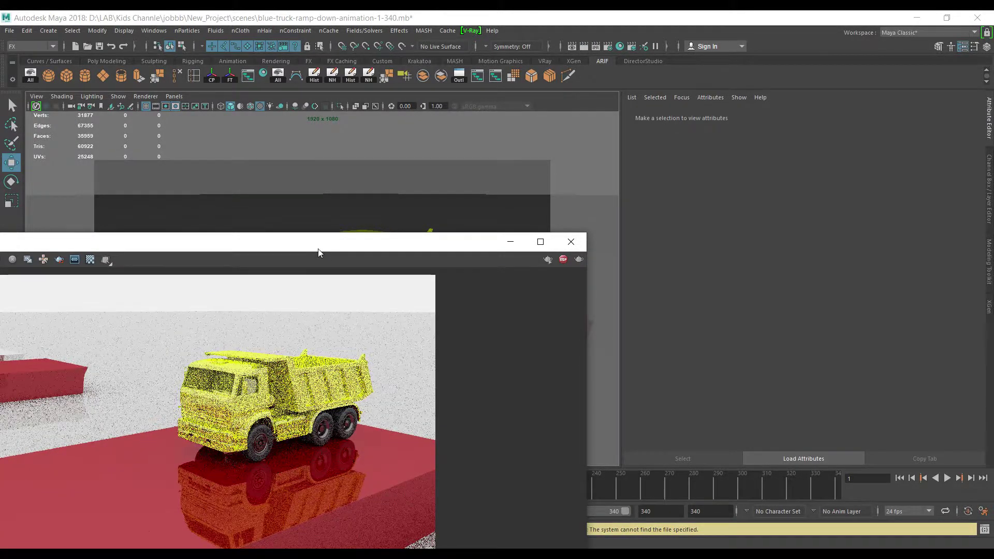
pyautogui.scroll(2, 579, 196)
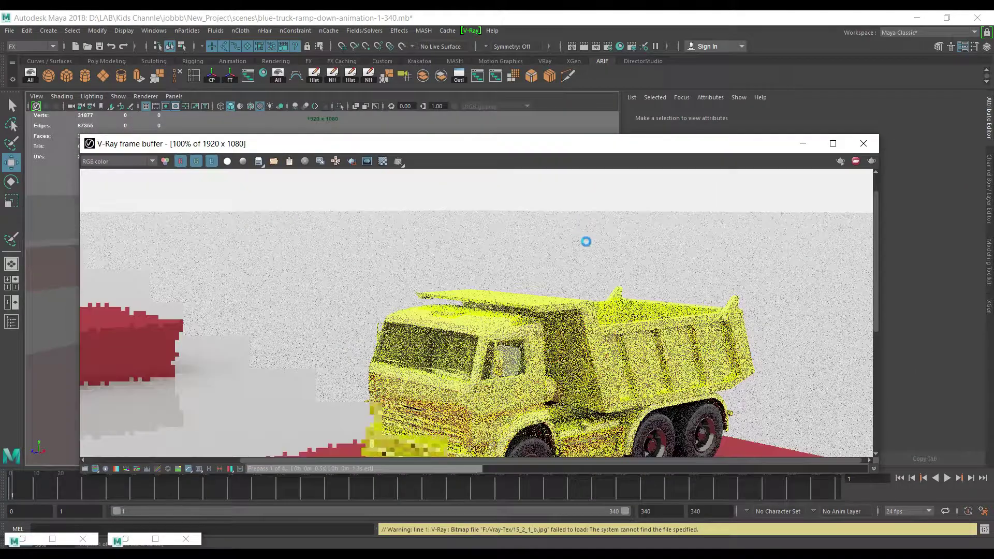
pyautogui.moveTo(534, 353); pyautogui.dragTo(525, 234, button='middle')
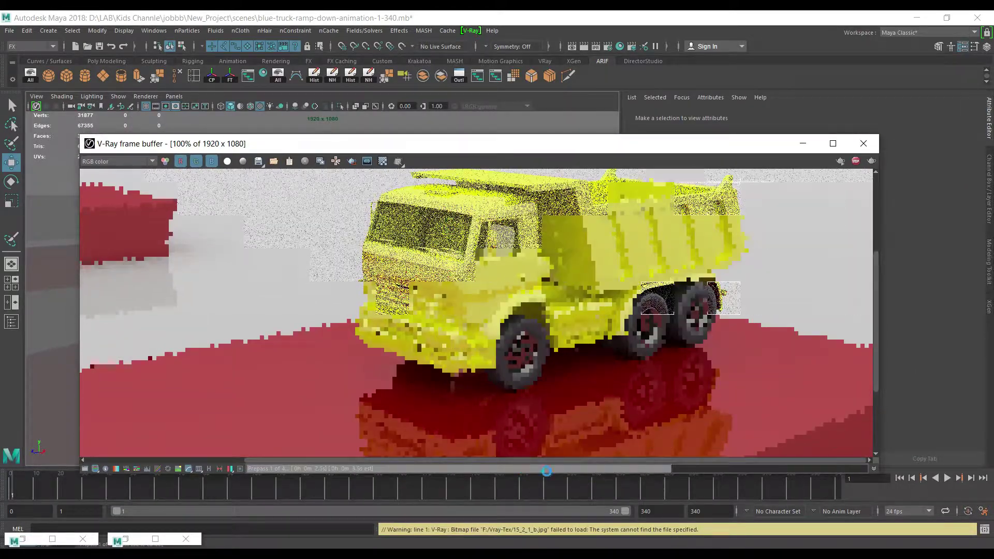
pyautogui.moveTo(466, 144); pyautogui.dragTo(465, 3)
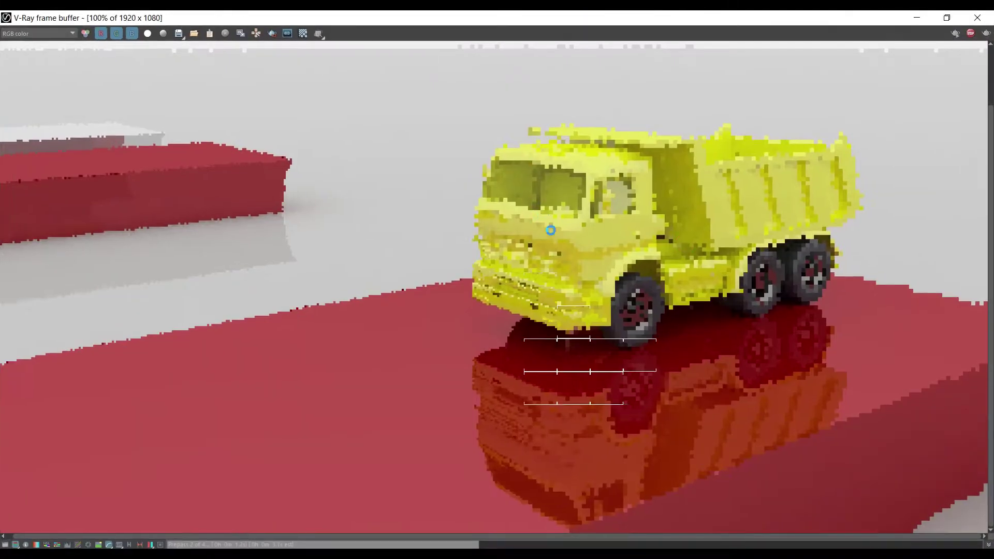
pyautogui.scroll(-2, 567, 314)
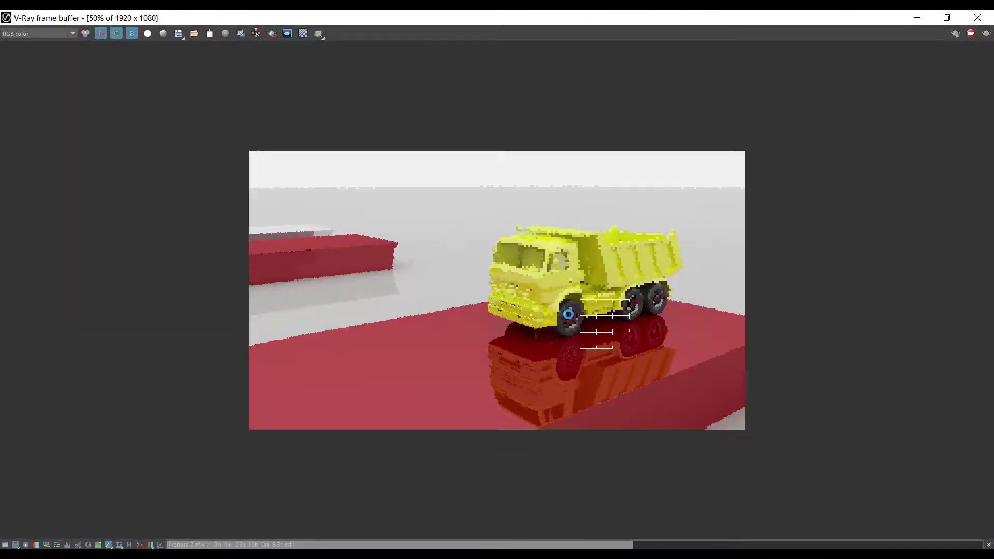
pyautogui.scroll(2, 568, 314)
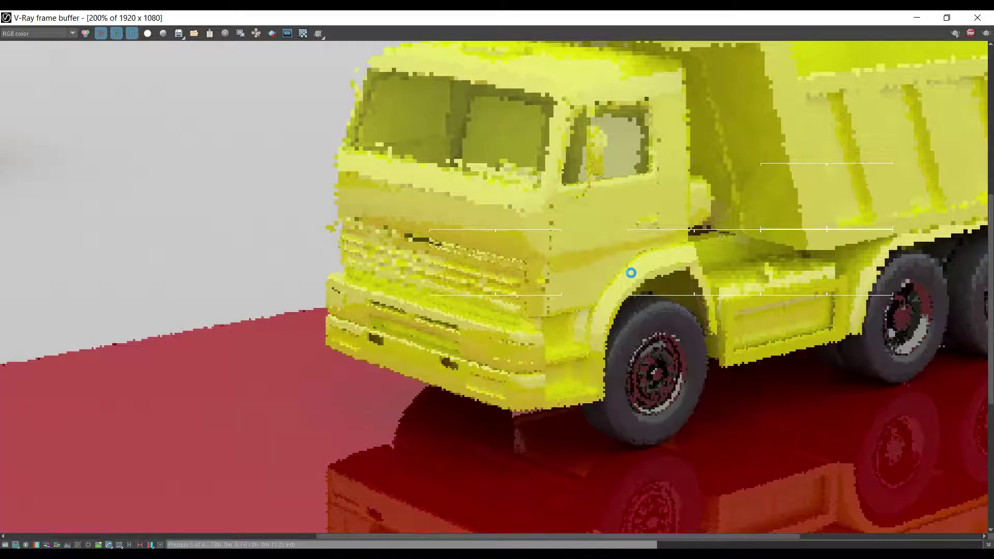
pyautogui.scroll(1, 631, 273)
pyautogui.moveTo(632, 272)
pyautogui.mouseDown(button='middle')
pyautogui.moveTo(507, 345)
pyautogui.moveTo(483, 269)
pyautogui.mouseUp(button='middle')
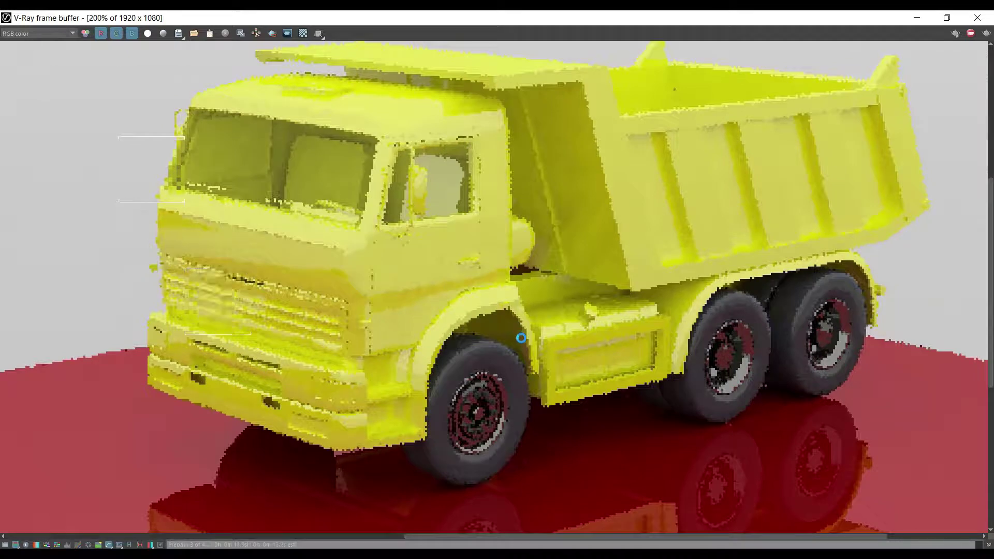
pyautogui.scroll(-1, 515, 327)
pyautogui.moveTo(625, 20)
pyautogui.mouseDown()
pyautogui.moveTo(499, 79)
pyautogui.moveTo(374, 110)
pyautogui.mouseUp()
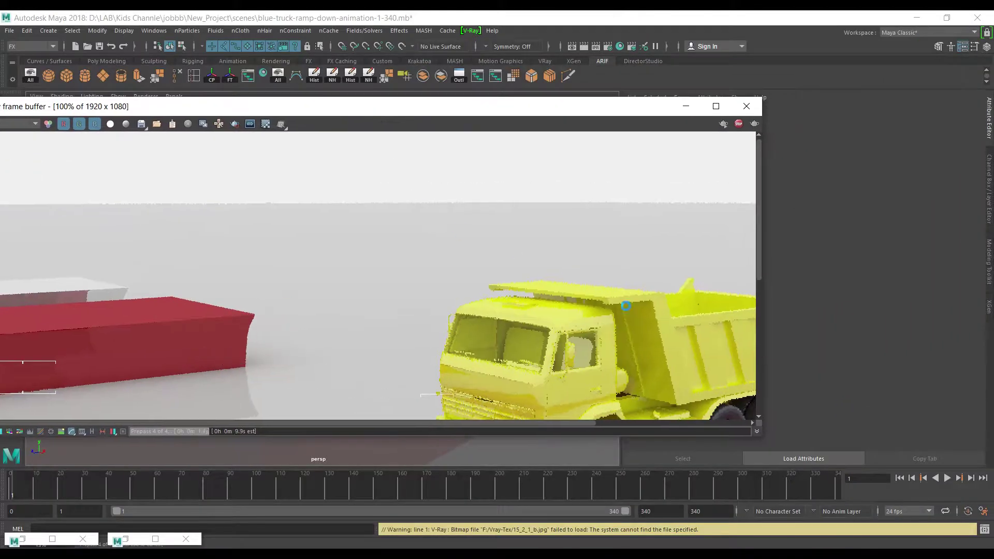
# Rename the wheel's PVC_FB_Dark_Grey1 material to tire and set its Reflection Color to black
pyautogui.moveTo(670, 401); pyautogui.dragTo(475, 313, button='middle')
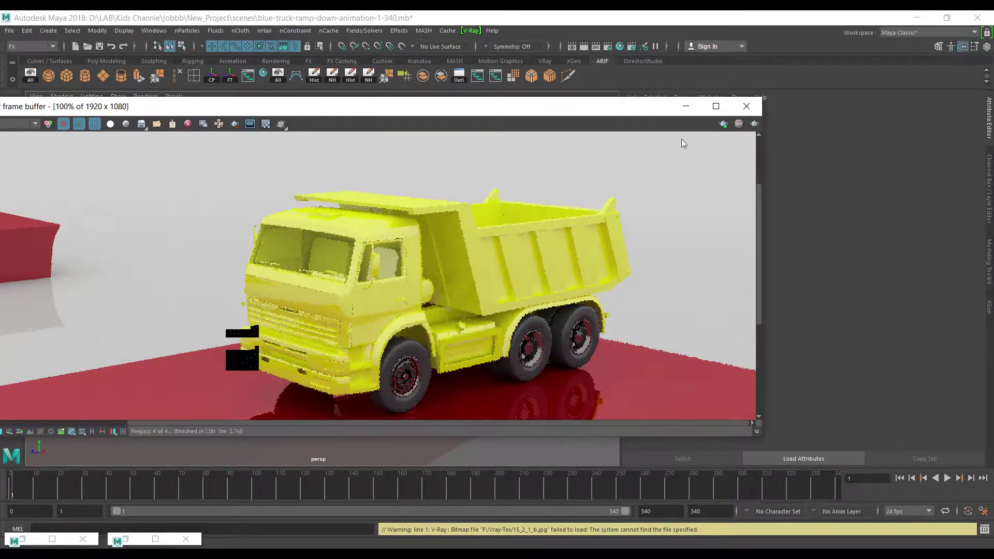
pyautogui.click(684, 106)
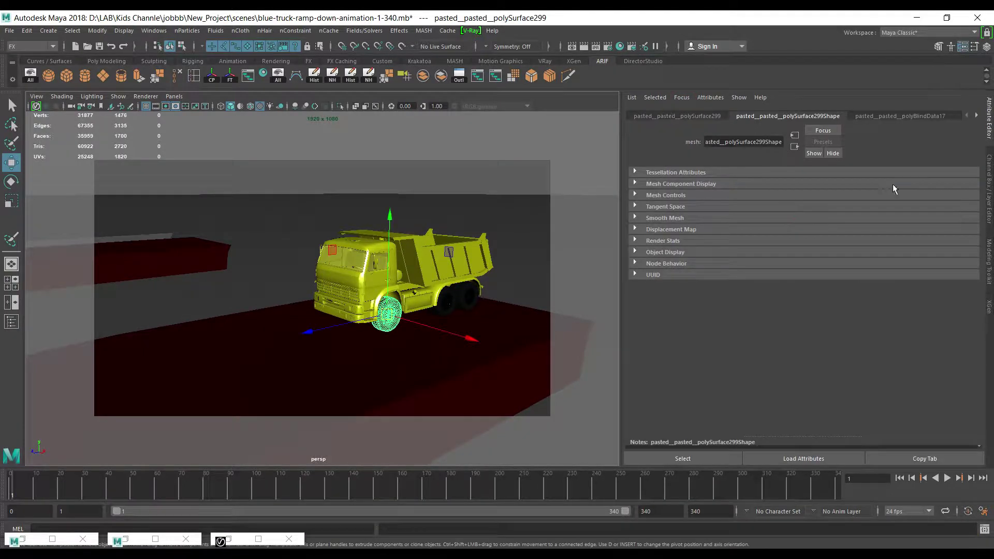
pyautogui.click(976, 117)
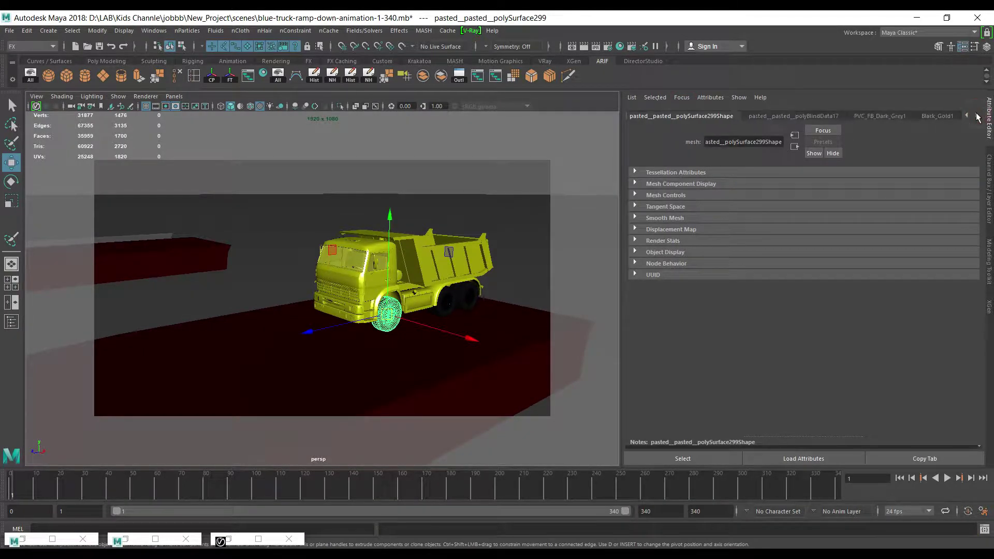
pyautogui.click(949, 117)
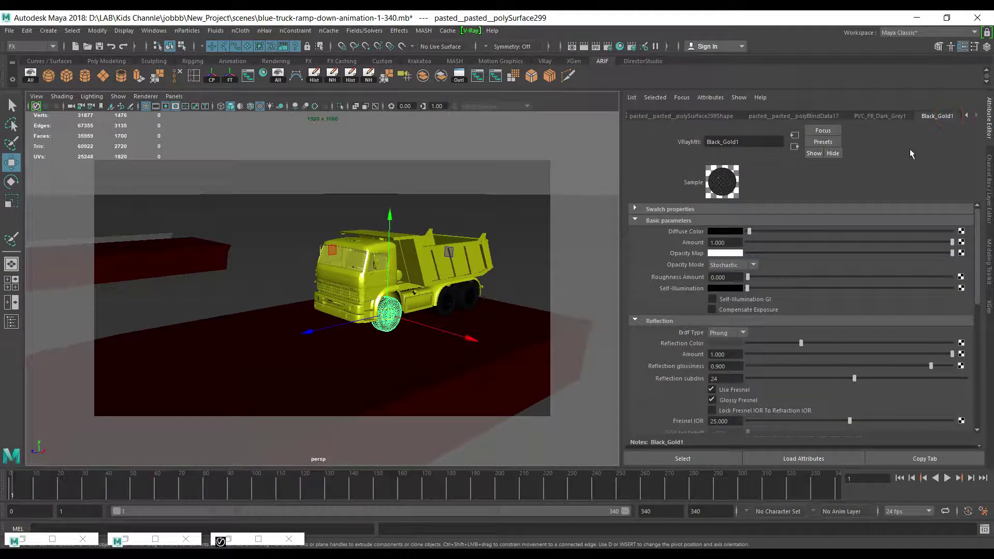
pyautogui.click(877, 116)
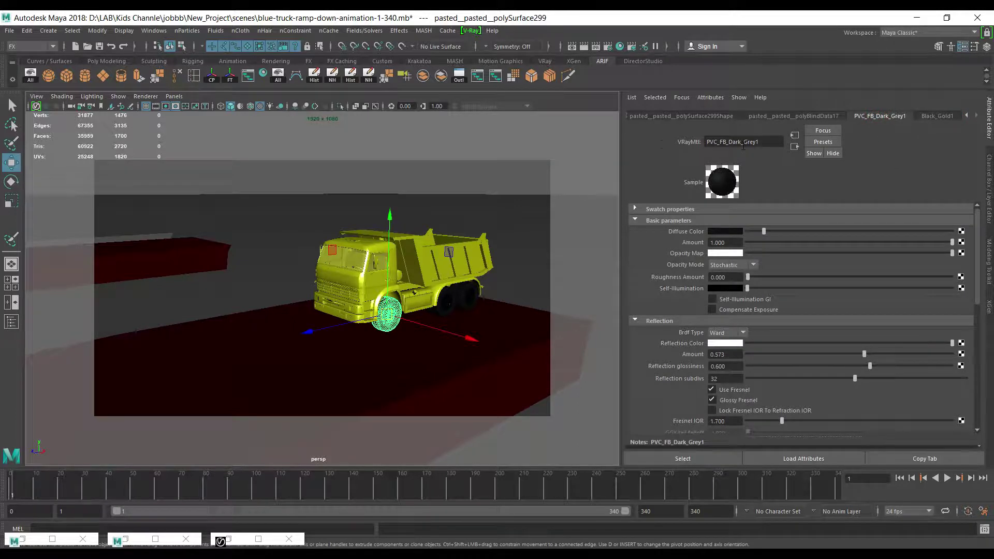
pyautogui.write('tire')
pyautogui.press('Return')
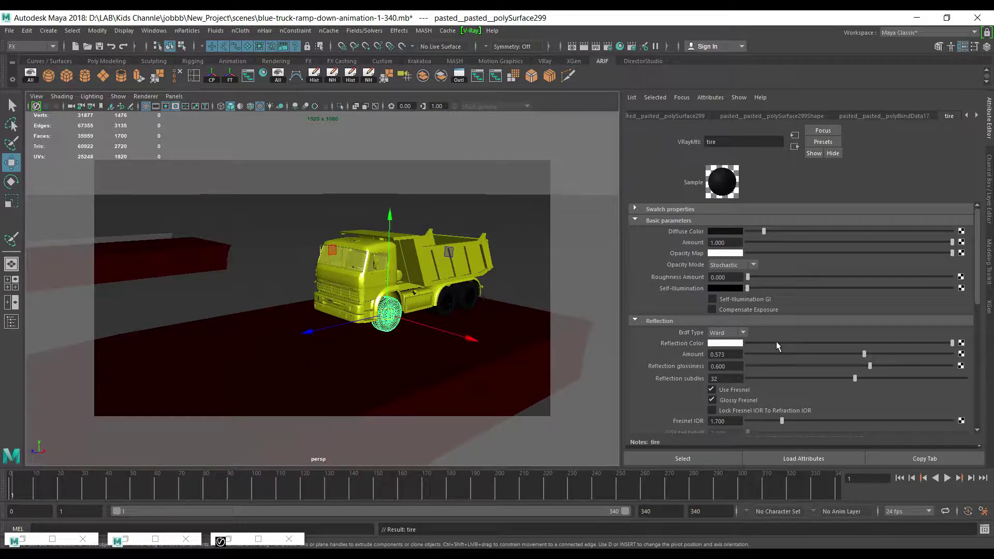
pyautogui.moveTo(775, 342); pyautogui.dragTo(748, 344)
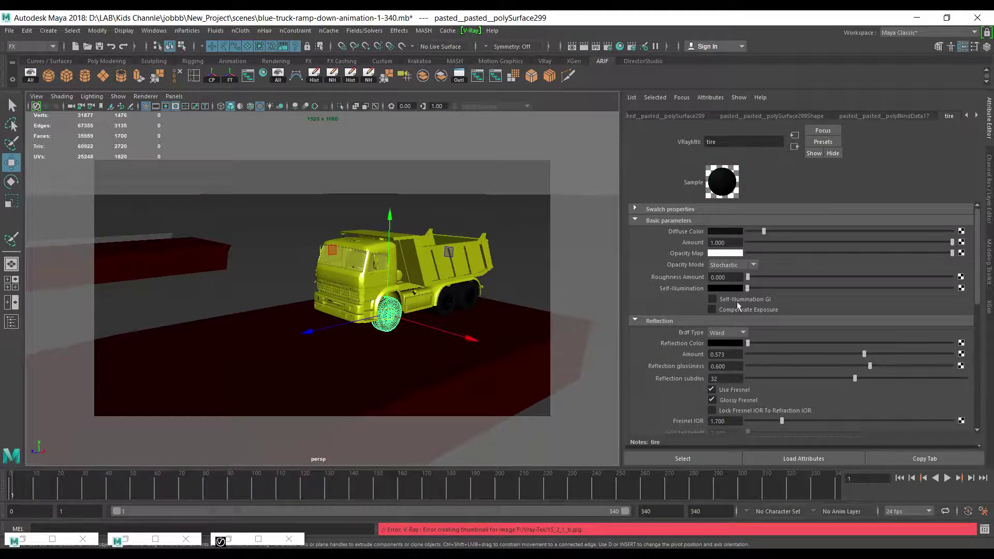
pyautogui.click(228, 539)
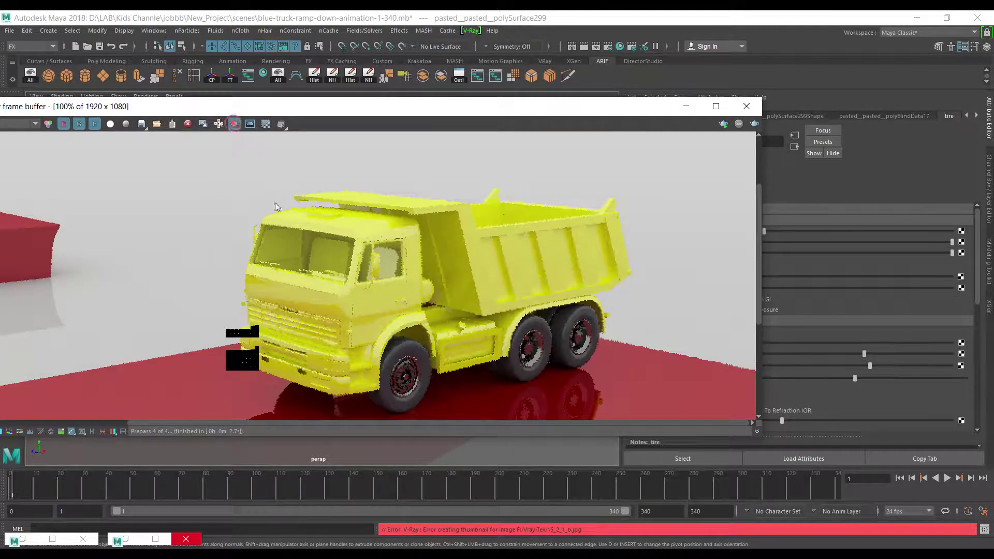
# Draw a V-Ray frame buffer render region around the truck and re-render it
pyautogui.moveTo(435, 417); pyautogui.dragTo(442, 418)
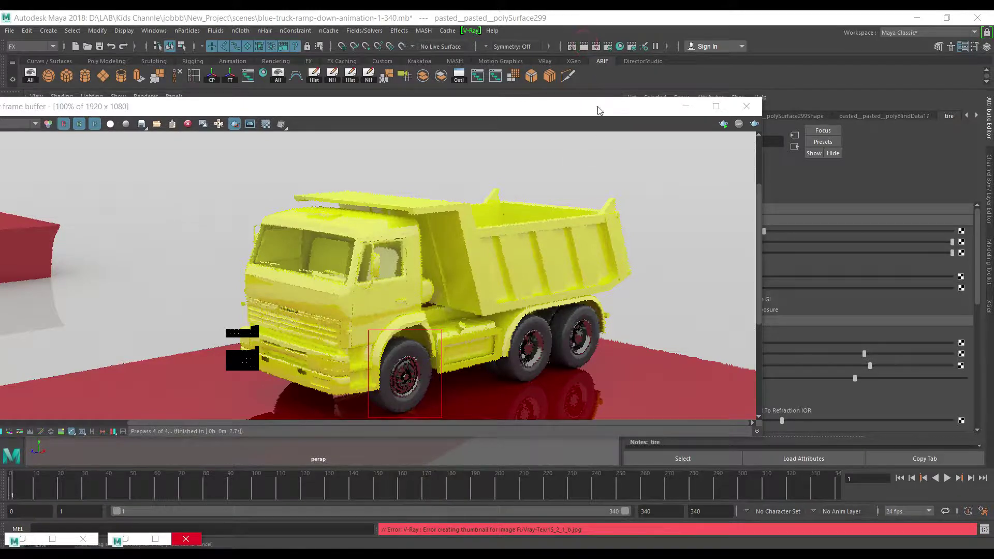
pyautogui.moveTo(597, 111); pyautogui.dragTo(704, 134)
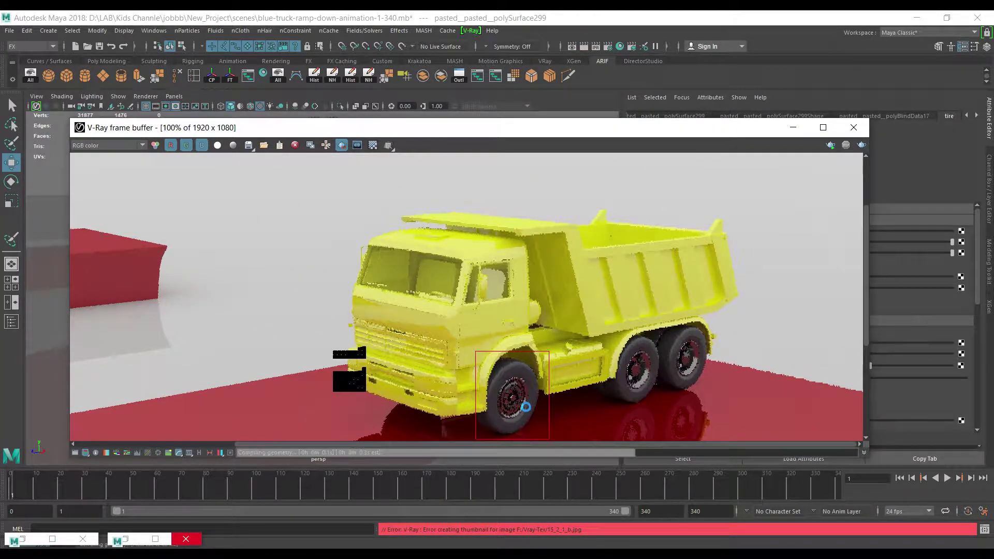
pyautogui.scroll(1, 535, 313)
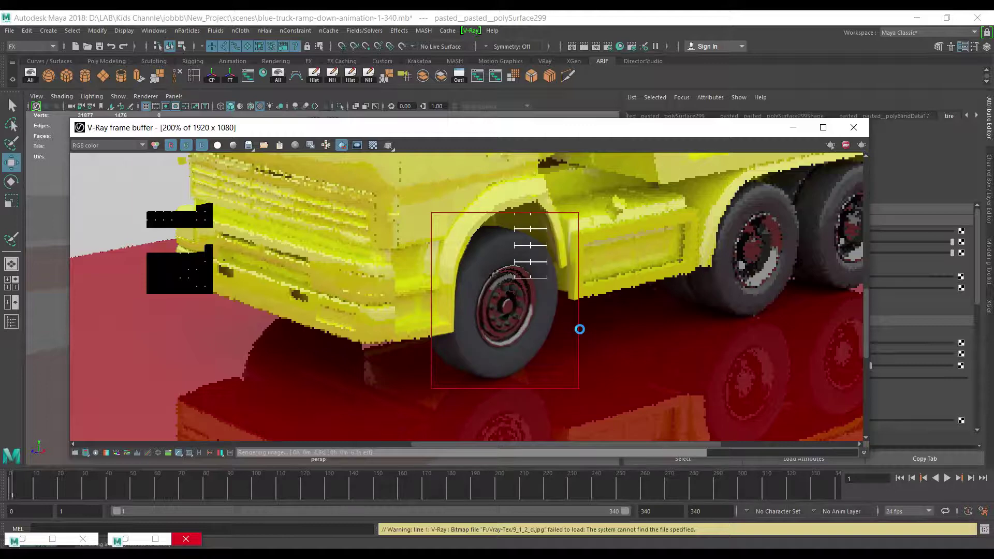
pyautogui.scroll(-2, 580, 329)
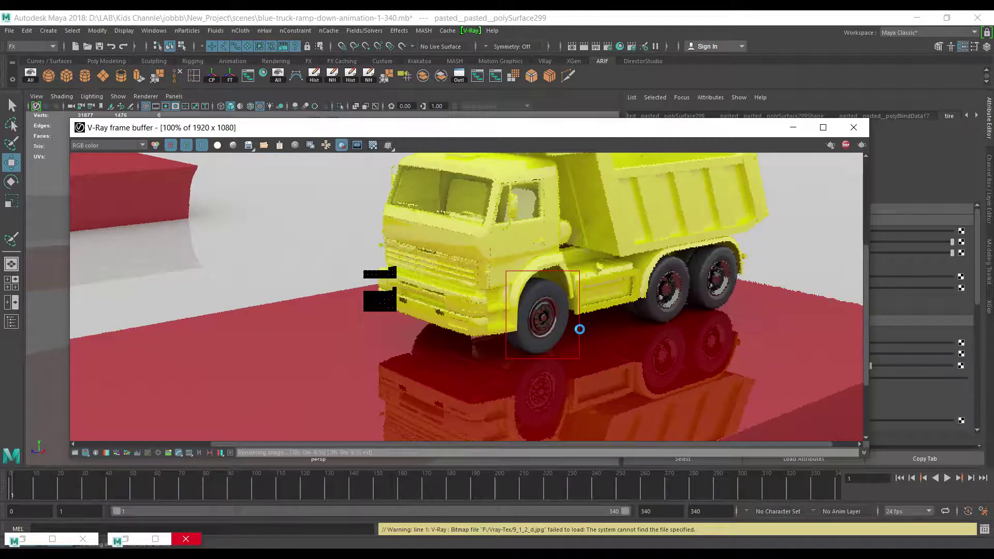
pyautogui.scroll(-1, 580, 329)
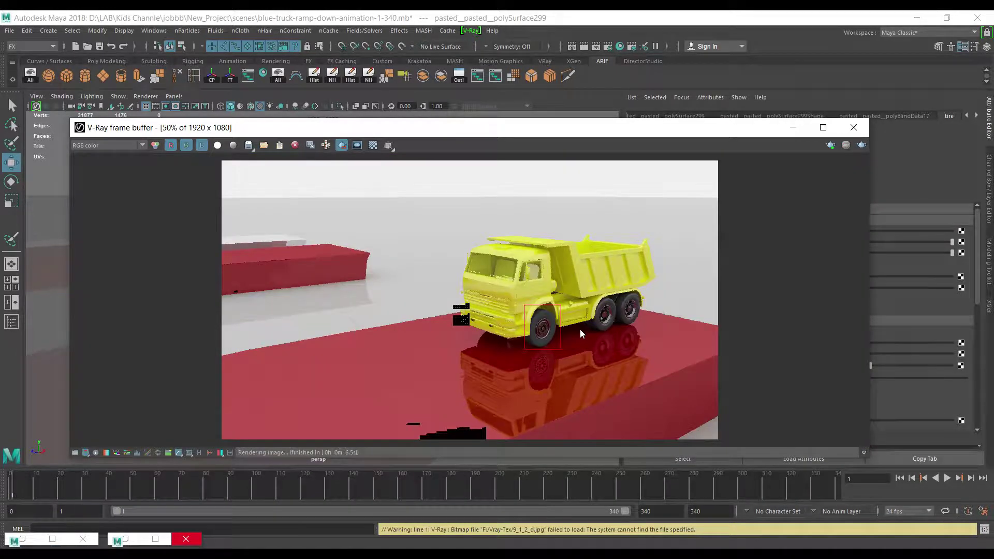
pyautogui.scroll(1, 580, 329)
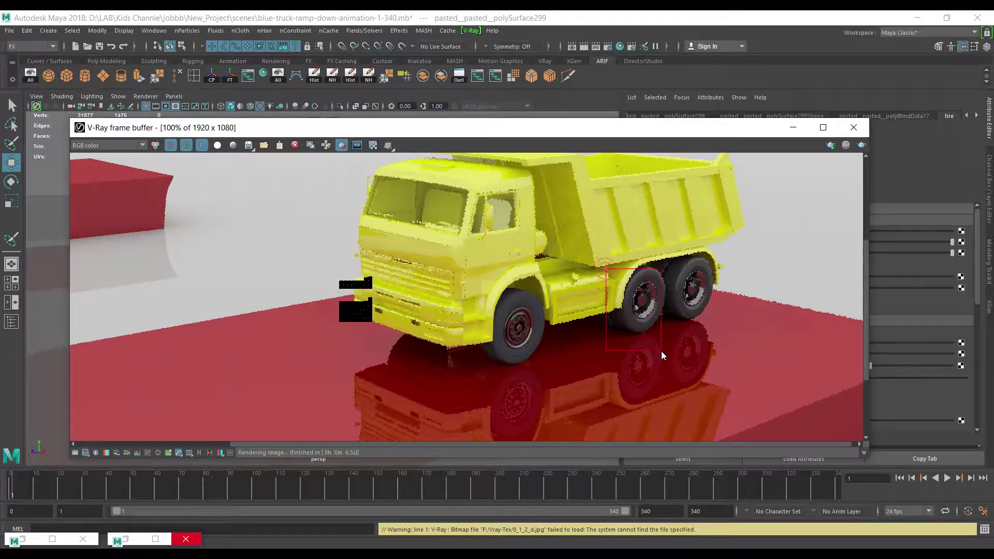
pyautogui.scroll(-1, 639, 376)
pyautogui.moveTo(437, 214)
pyautogui.mouseDown()
pyautogui.moveTo(668, 375)
pyautogui.moveTo(687, 439)
pyautogui.mouseUp()
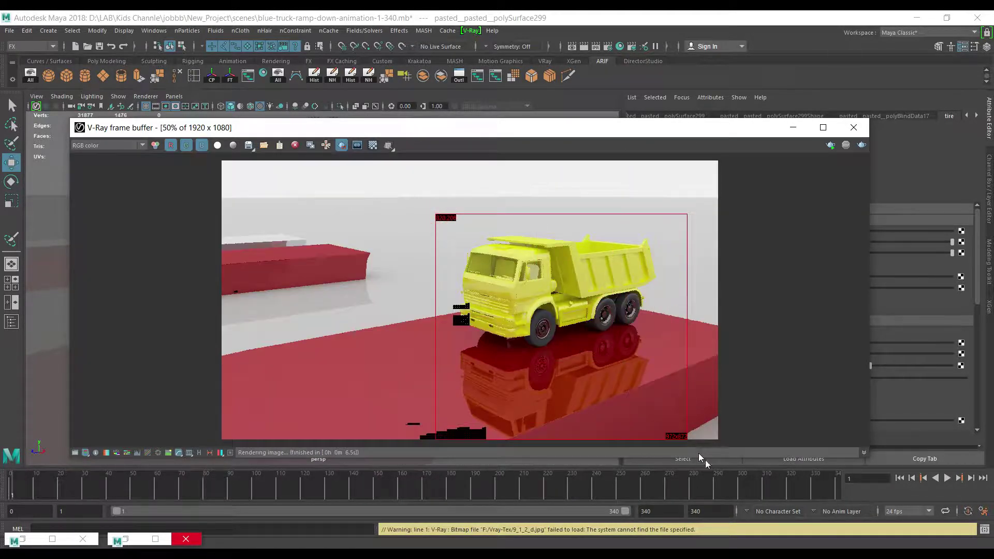
pyautogui.click(584, 47)
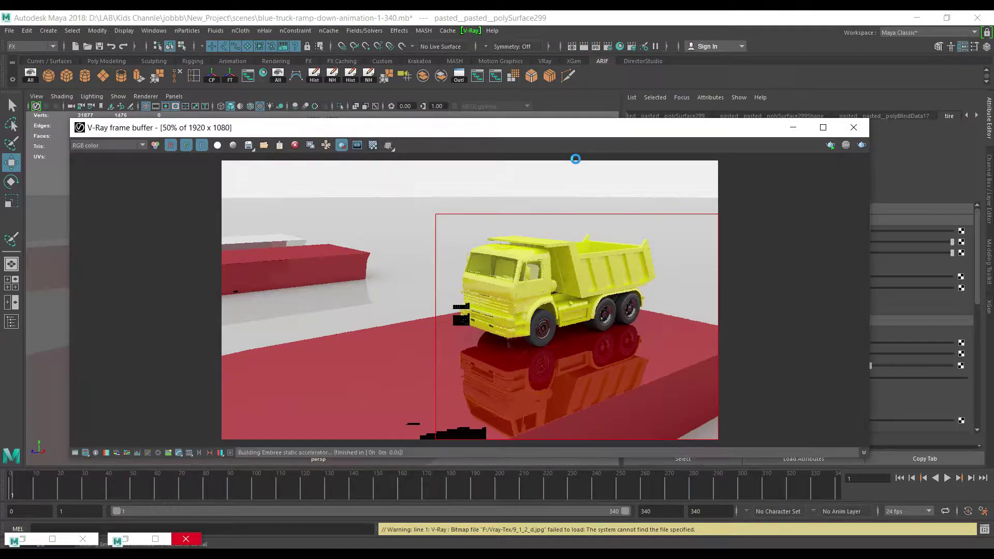
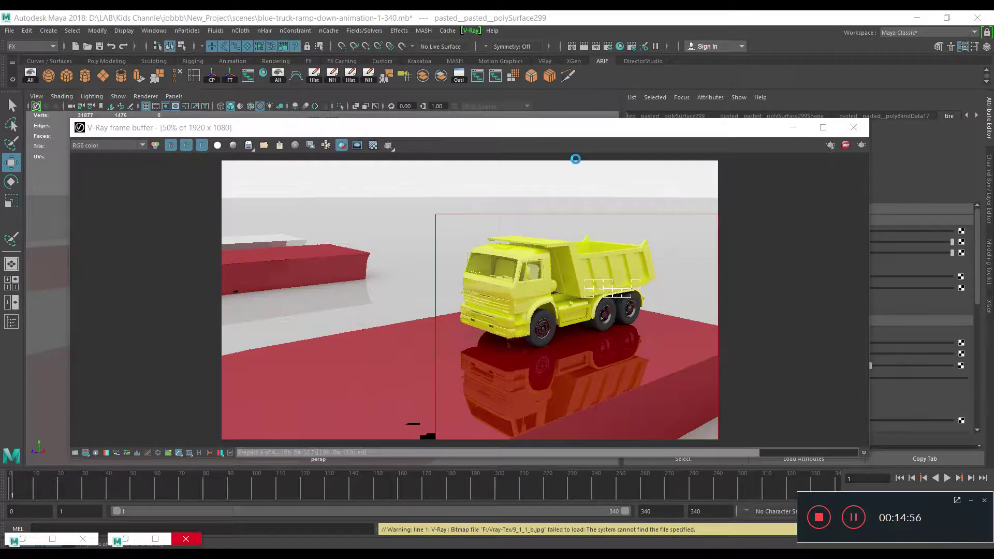
# Zoom into the cab in the V-Ray frame buffer render, then minimize the frame buffer
pyautogui.click(973, 502)
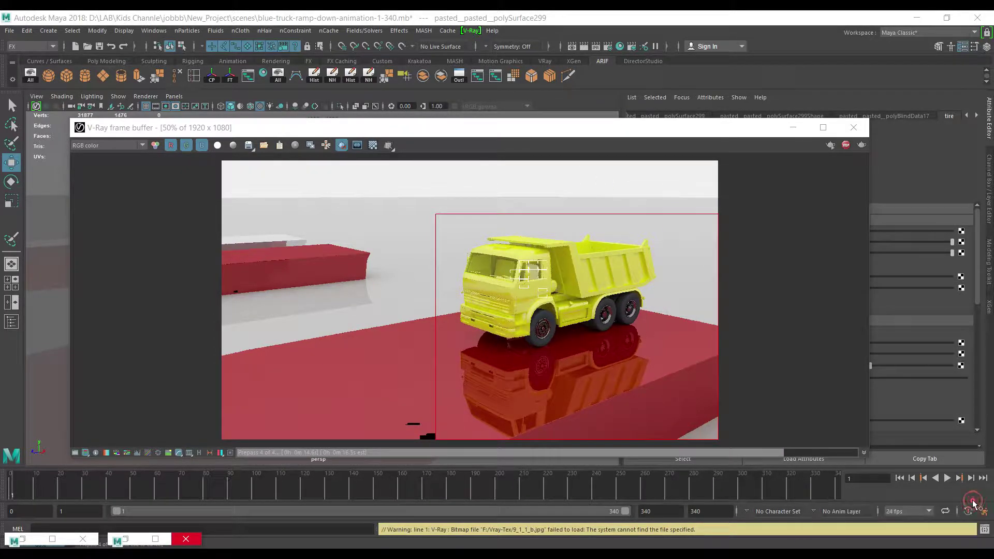
pyautogui.scroll(2, 540, 258)
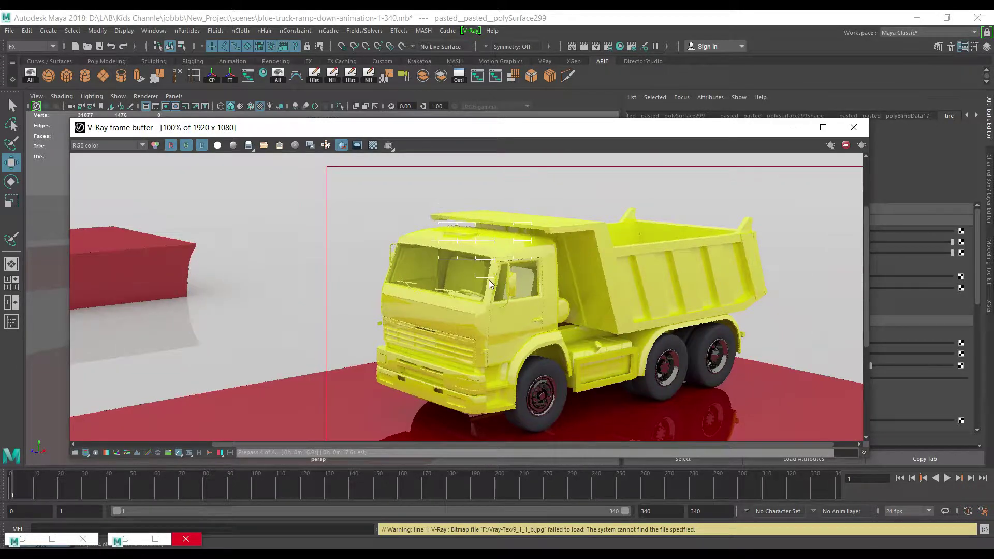
pyautogui.scroll(1, 489, 279)
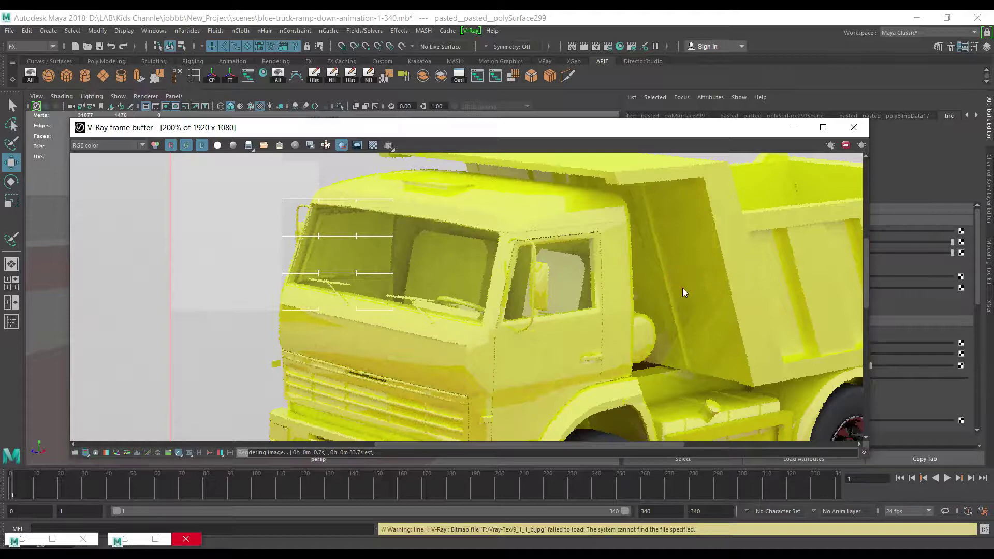
pyautogui.click(792, 127)
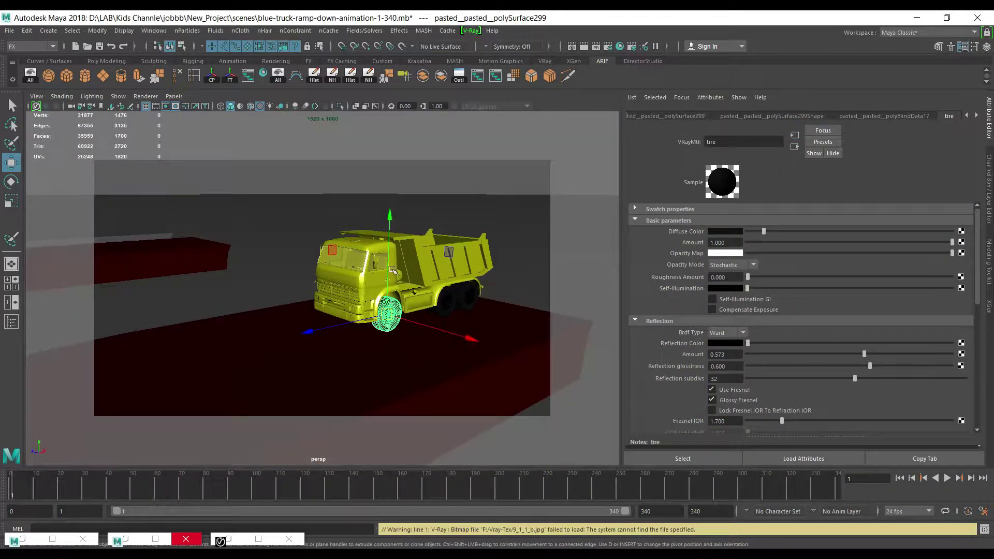
# Select the truck and, in face mode (F11), pick the first cab seat faces and frame them
pyautogui.click(353, 258)
pyautogui.scroll(5, 466, 382)
pyautogui.scroll(-2, 352, 319)
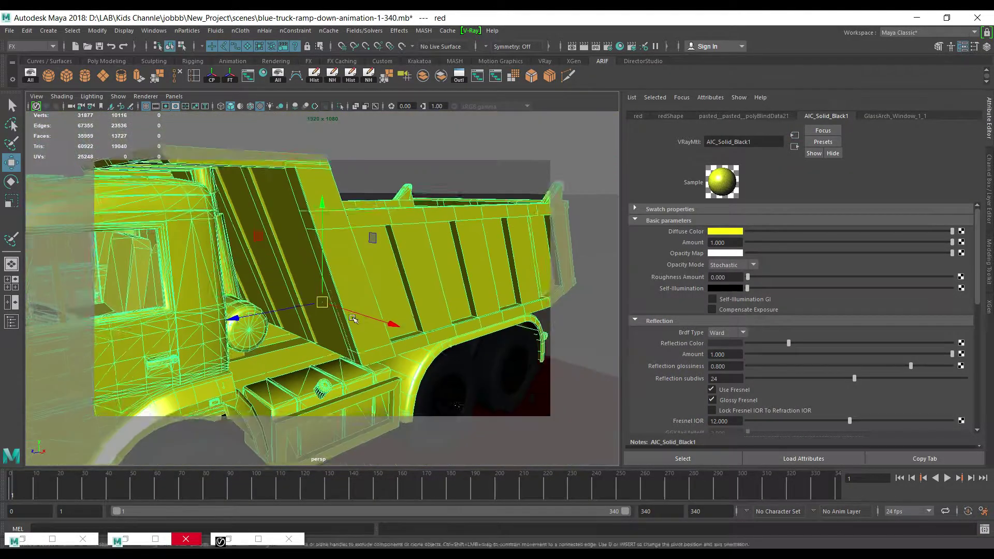
pyautogui.scroll(3, 353, 319)
pyautogui.scroll(5, 288, 326)
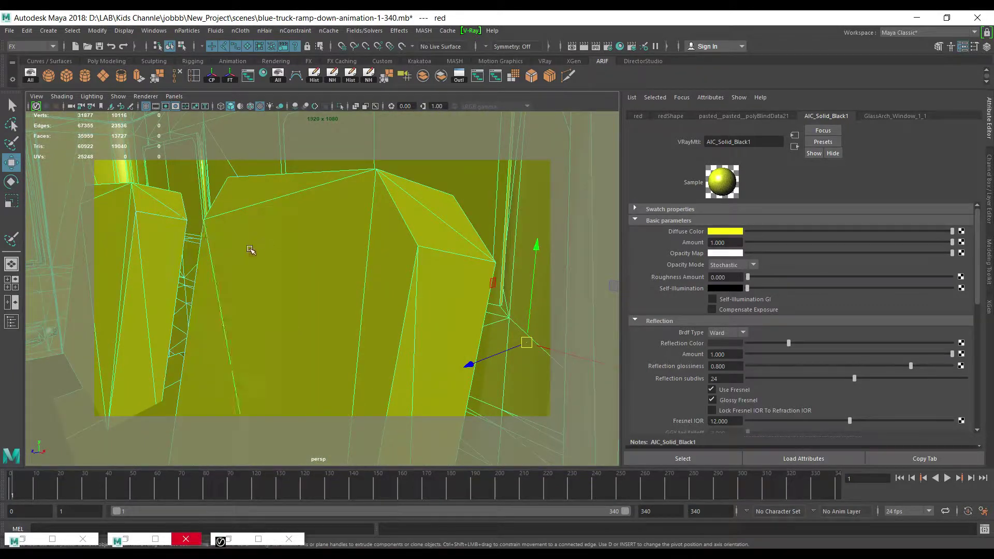
pyautogui.press('F11')
pyautogui.click(269, 235)
pyautogui.click(136, 234)
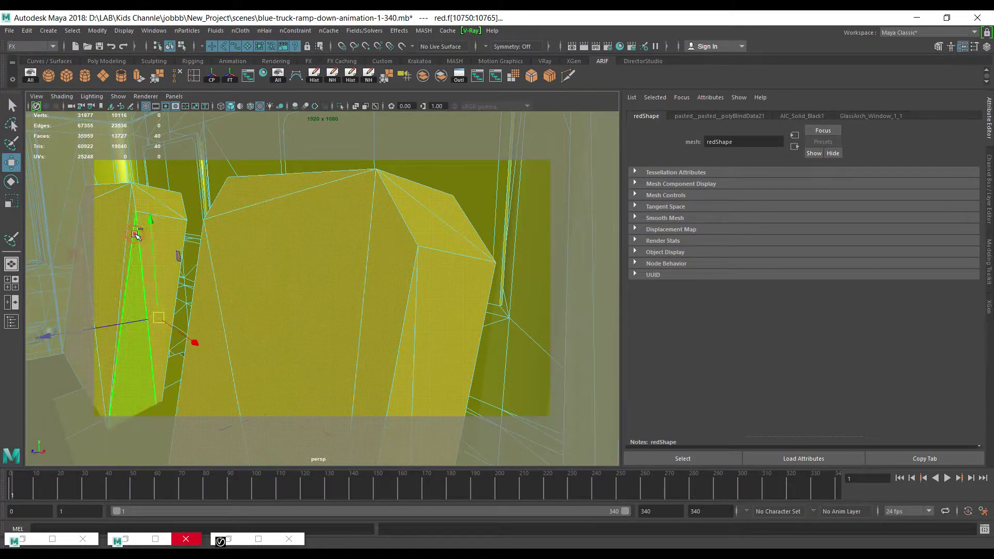
pyautogui.press('f')
# Tumble into the cab and add the seat faces beside the steering wheel to the selection
pyautogui.scroll(2, 295, 308)
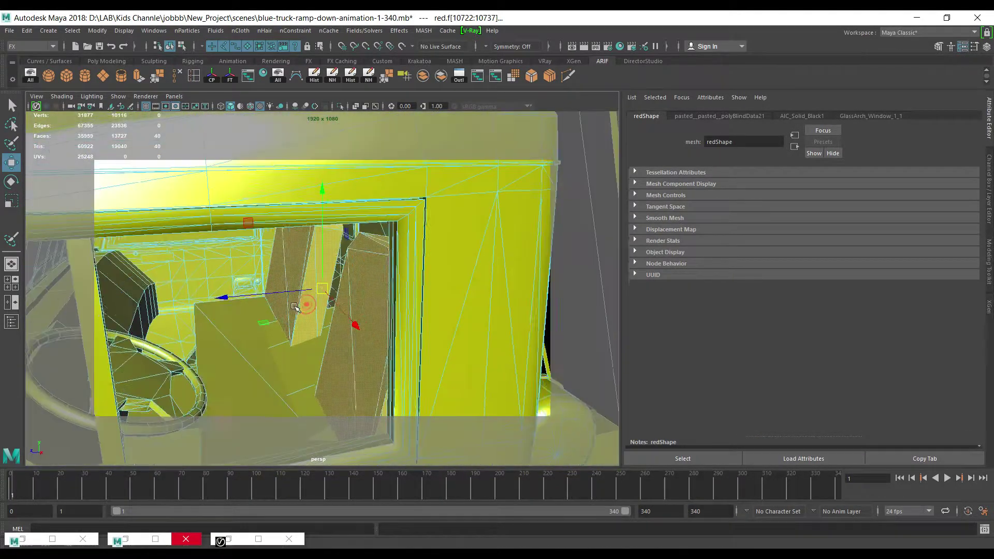
pyautogui.moveTo(295, 307)
pyautogui.keyDown('alt'); pyautogui.mouseDown()
pyautogui.moveTo(229, 333)
pyautogui.moveTo(282, 299)
pyautogui.mouseUp(); pyautogui.keyUp('alt')
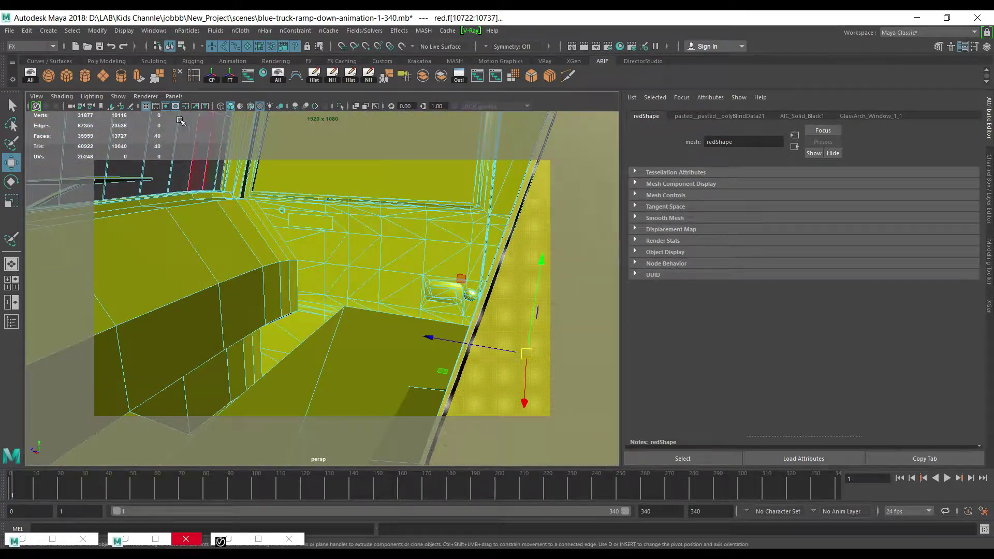
pyautogui.keyDown('alt'); pyautogui.moveTo(180, 120); pyautogui.dragTo(319, 331, button='right'); pyautogui.keyUp('alt')
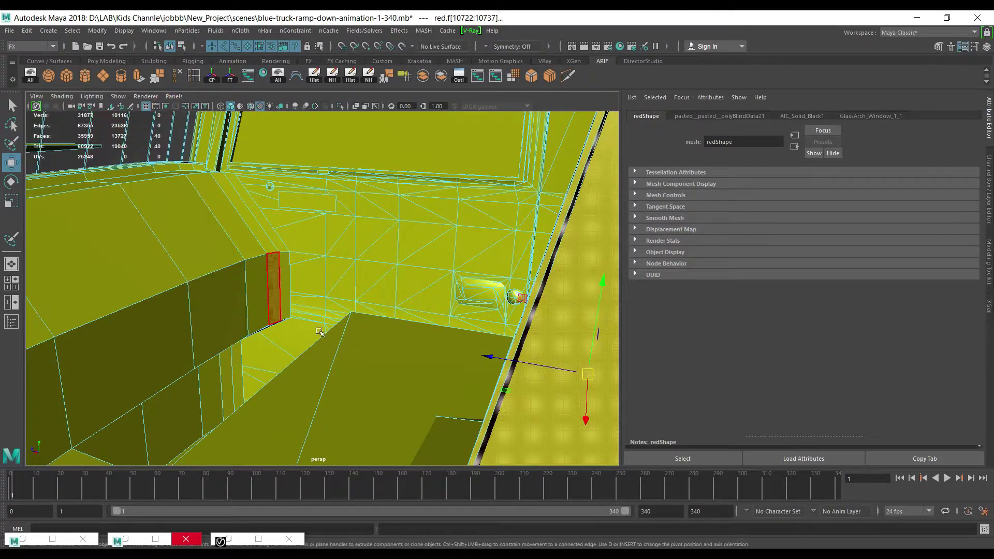
pyautogui.moveTo(319, 332)
pyautogui.keyDown('alt'); pyautogui.mouseDown()
pyautogui.moveTo(275, 288)
pyautogui.moveTo(326, 337)
pyautogui.moveTo(589, 360)
pyautogui.moveTo(395, 306)
pyautogui.moveTo(395, 248)
pyautogui.mouseUp(); pyautogui.keyUp('alt')
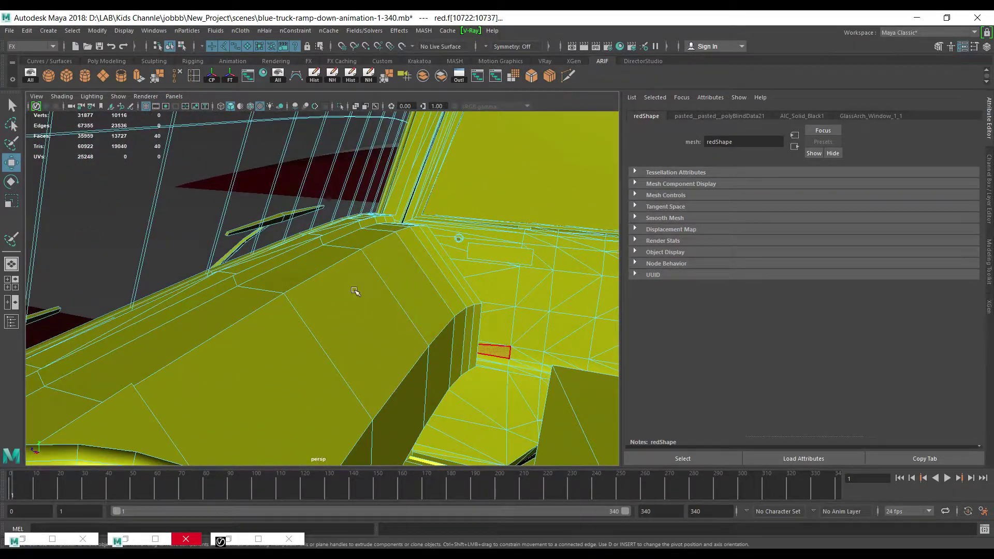
pyautogui.moveTo(355, 291)
pyautogui.keyDown('alt'); pyautogui.mouseDown()
pyautogui.moveTo(372, 289)
pyautogui.moveTo(426, 314)
pyautogui.moveTo(328, 315)
pyautogui.moveTo(368, 346)
pyautogui.mouseUp(); pyautogui.keyUp('alt')
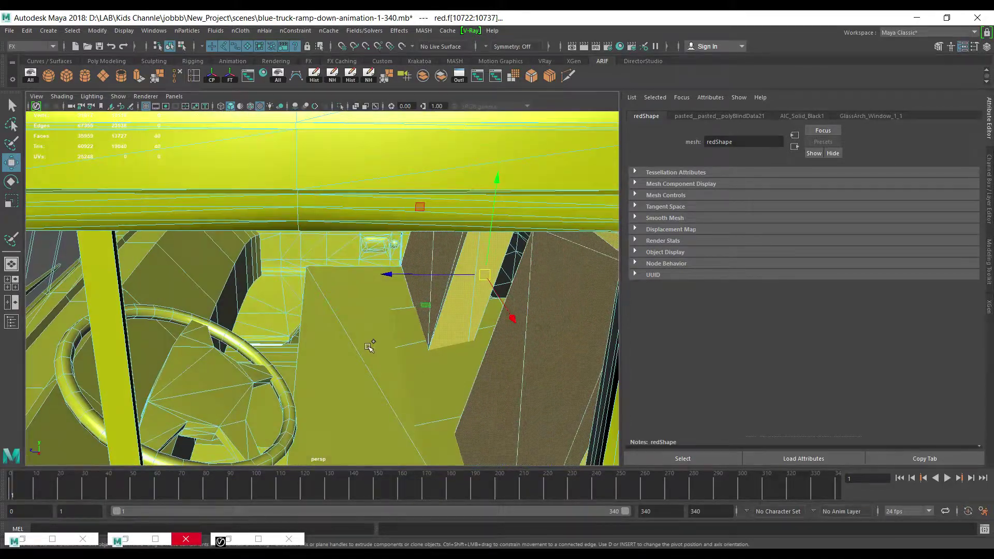
pyautogui.scroll(-10, 164, 253)
pyautogui.keyDown('alt'); pyautogui.moveTo(166, 254); pyautogui.dragTo(140, 250); pyautogui.keyUp('alt')
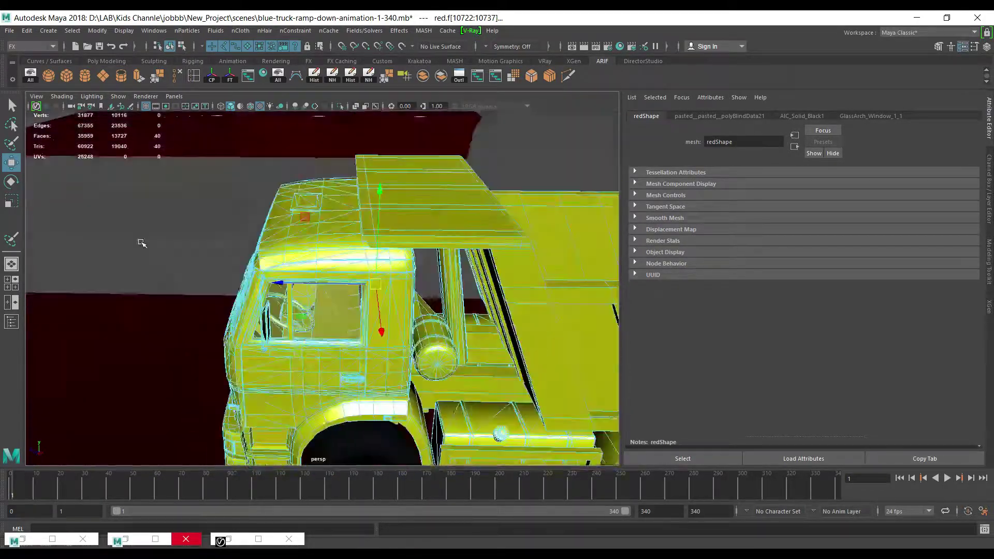
pyautogui.scroll(8, 139, 250)
pyautogui.scroll(5, 222, 296)
pyautogui.scroll(5, 223, 296)
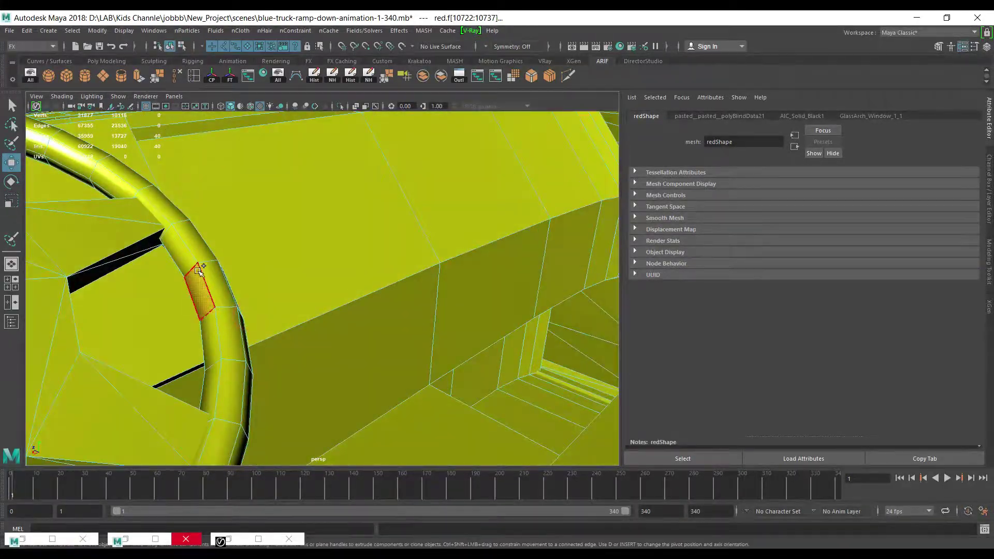
pyautogui.click(199, 270)
pyautogui.keyDown('ctrl'); pyautogui.keyDown('shift'); pyautogui.click(121, 238); pyautogui.keyUp('shift'); pyautogui.keyUp('ctrl')
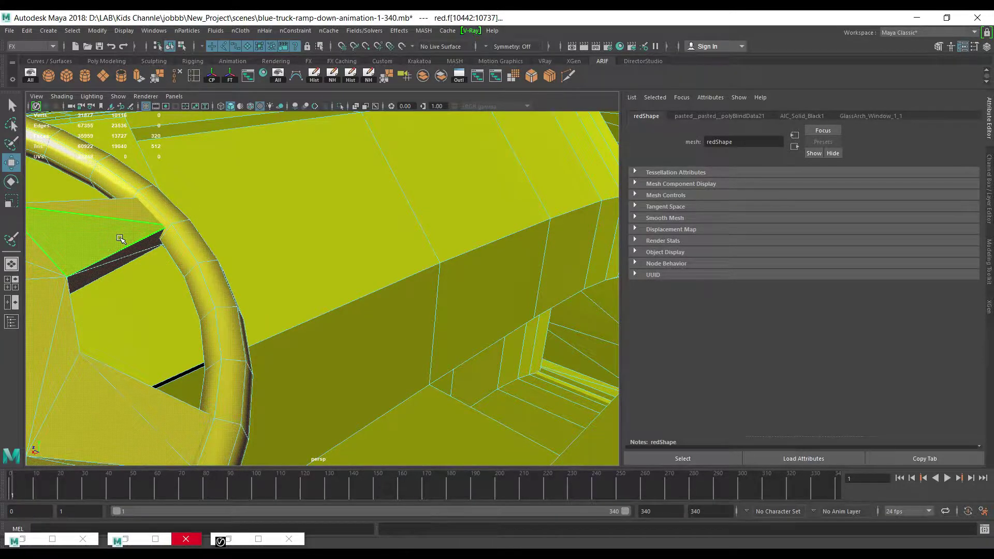
pyautogui.scroll(-5, 321, 289)
pyautogui.keyDown('alt'); pyautogui.moveTo(322, 289); pyautogui.dragTo(410, 288); pyautogui.keyUp('alt')
# Assign the existing tire material to the selected seat faces
pyautogui.scroll(2, 393, 234)
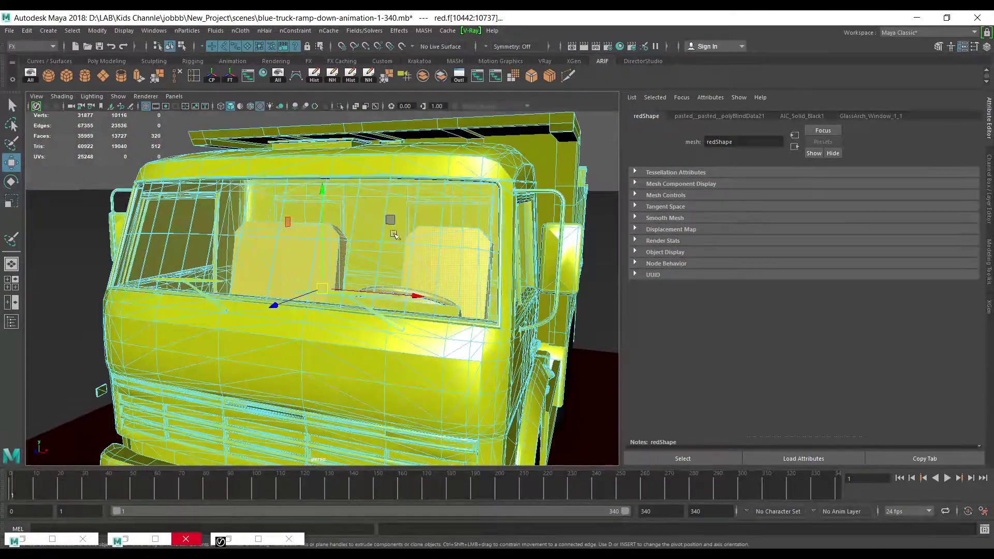
pyautogui.rightClick(393, 233)
pyautogui.moveTo(390, 513)
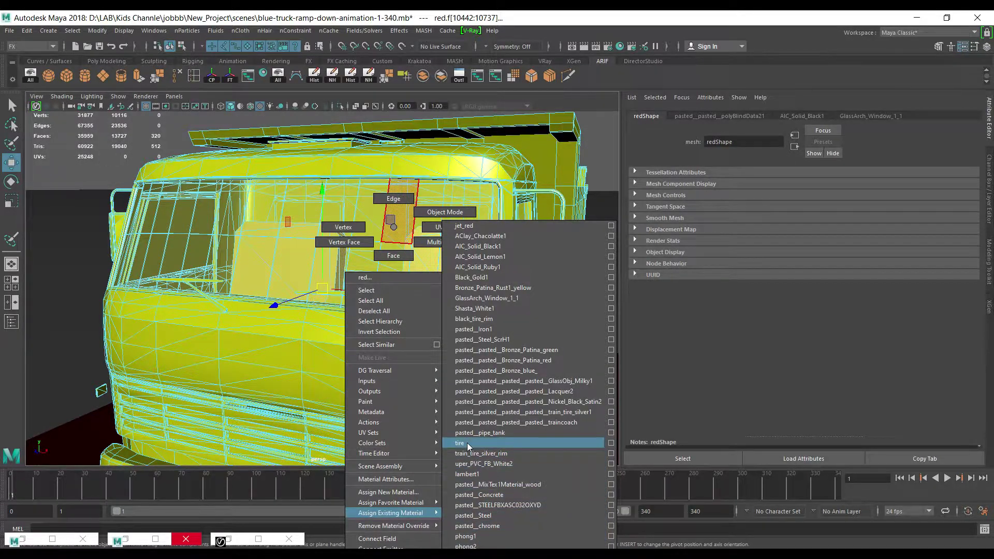
pyautogui.click(461, 442)
# Return to Object Mode, turn the view to the truck's side, and render the current frame with V-Ray
pyautogui.rightClick(433, 244)
pyautogui.click(463, 224)
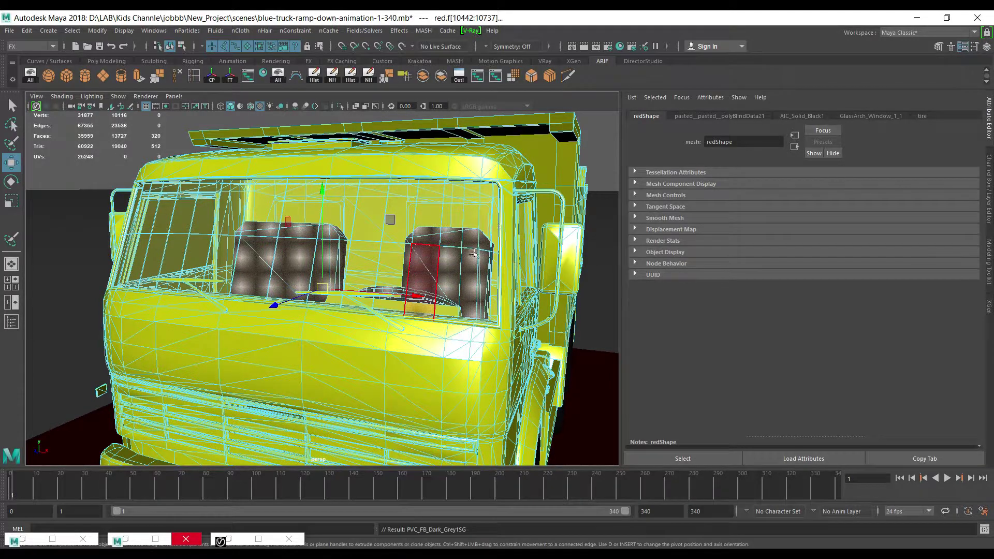
pyautogui.scroll(-4, 467, 261)
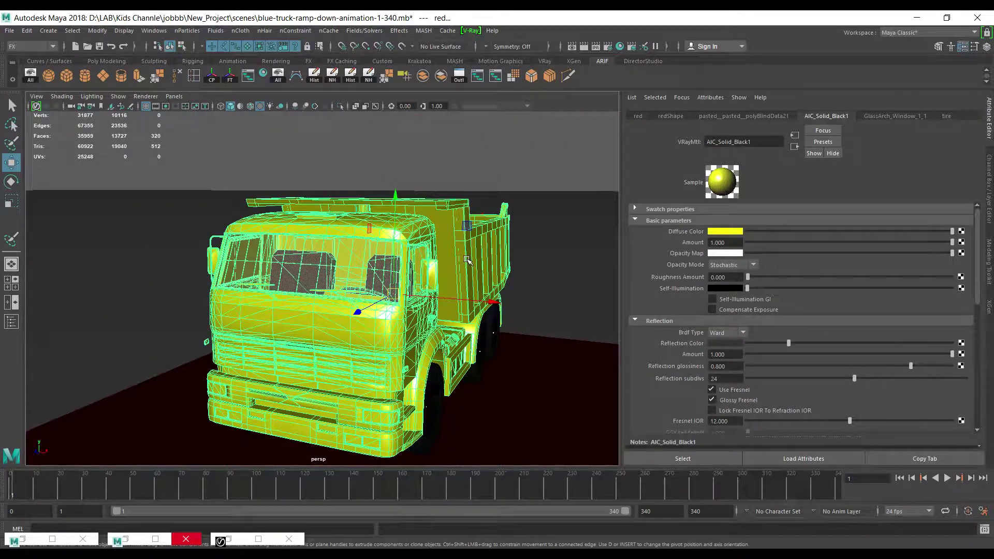
pyautogui.moveTo(461, 316)
pyautogui.keyDown('alt'); pyautogui.mouseDown()
pyautogui.moveTo(373, 309)
pyautogui.moveTo(500, 133)
pyautogui.mouseUp(); pyautogui.keyUp('alt')
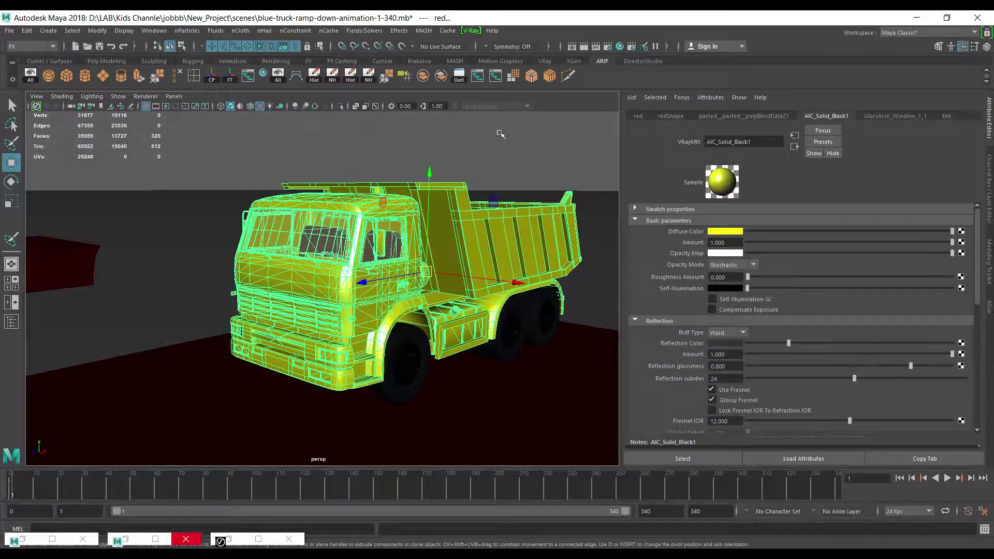
pyautogui.click(584, 45)
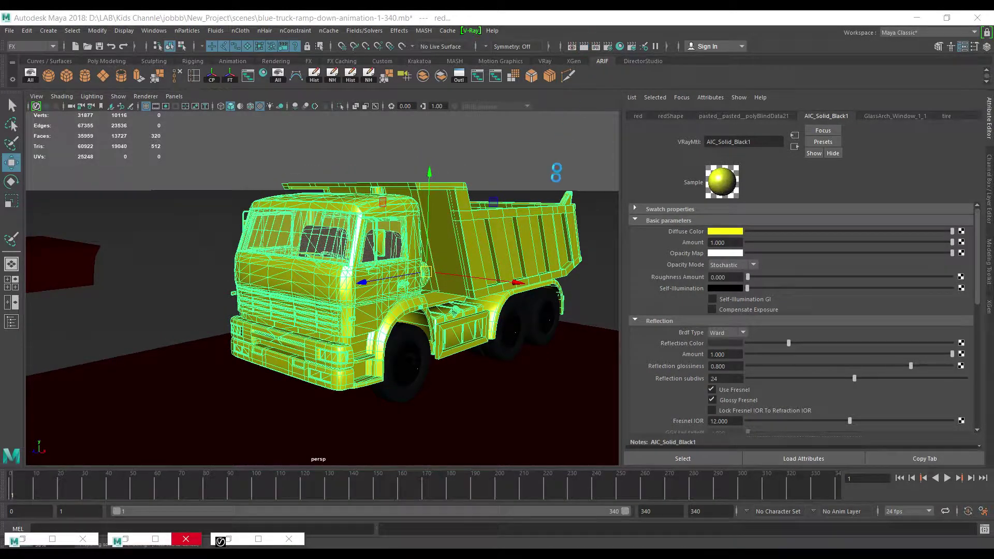
# In the V-Ray frame buffer, disable Region Render and re-render the full frame
pyautogui.click(230, 542)
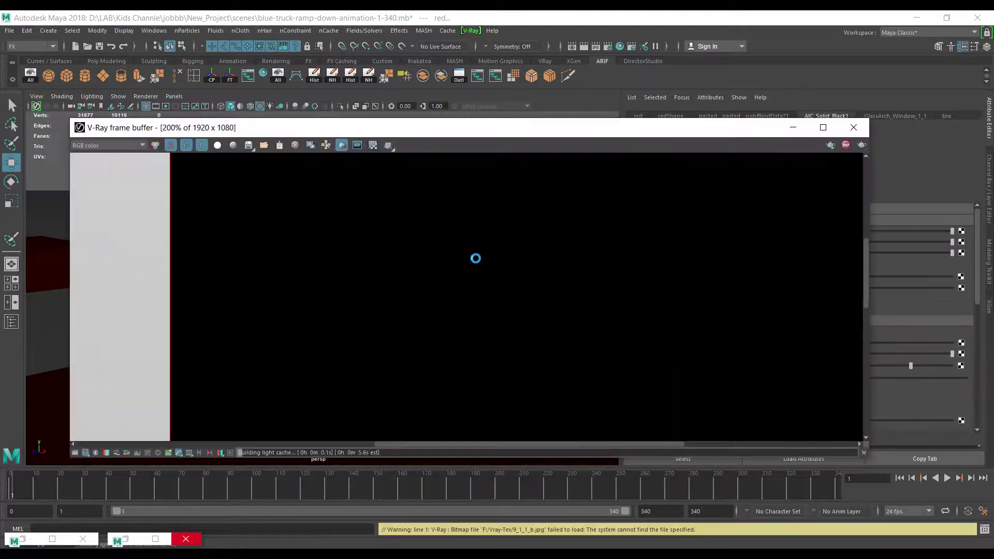
pyautogui.scroll(-2, 498, 351)
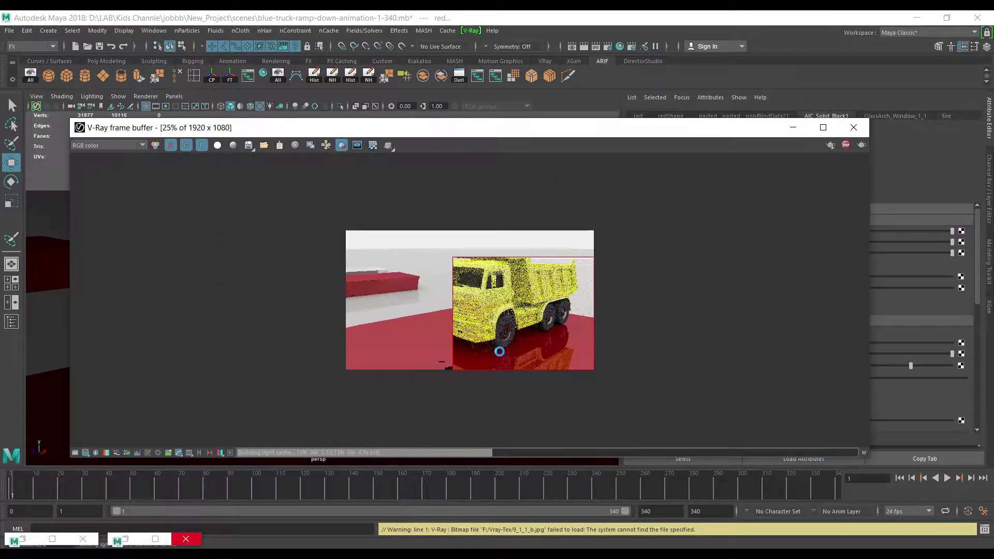
pyautogui.scroll(1, 498, 351)
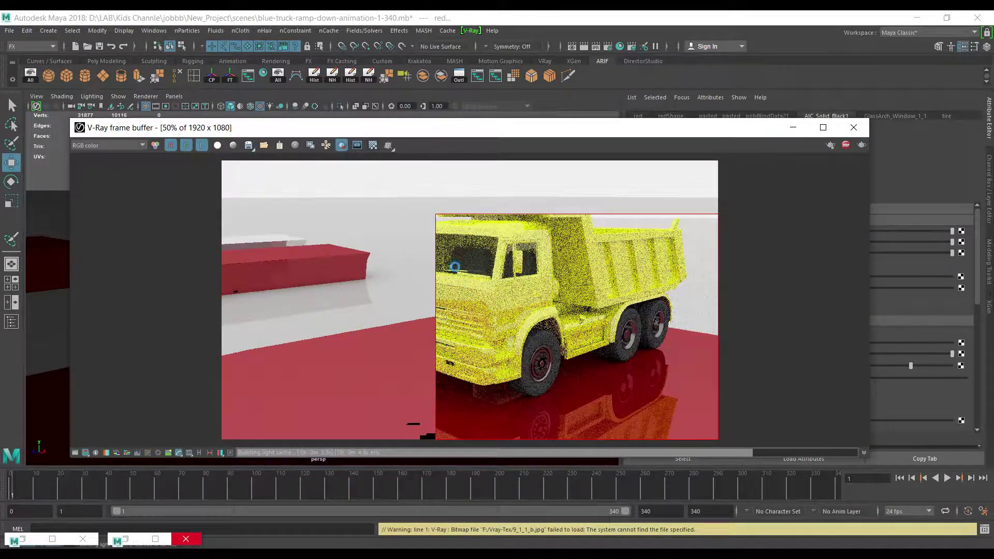
pyautogui.click(342, 145)
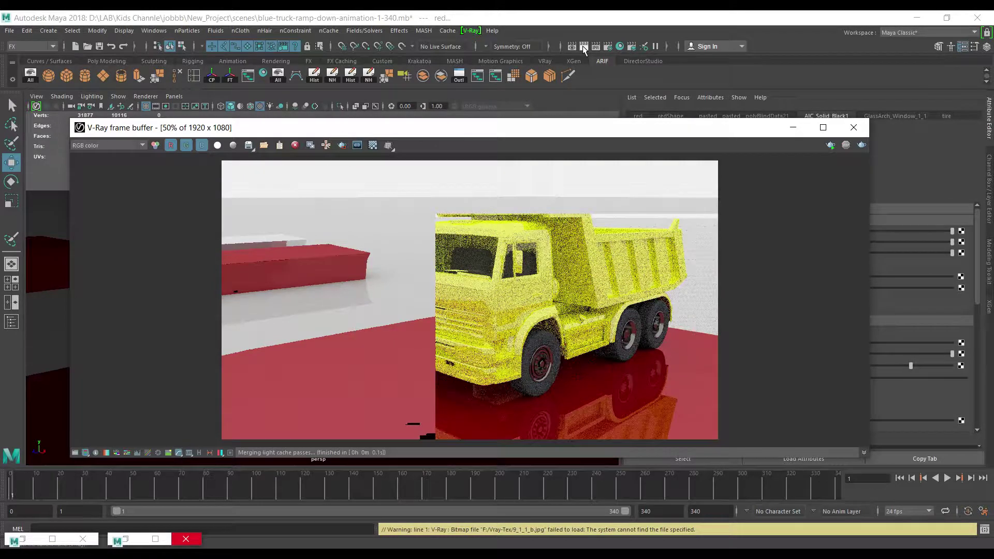
pyautogui.click(583, 46)
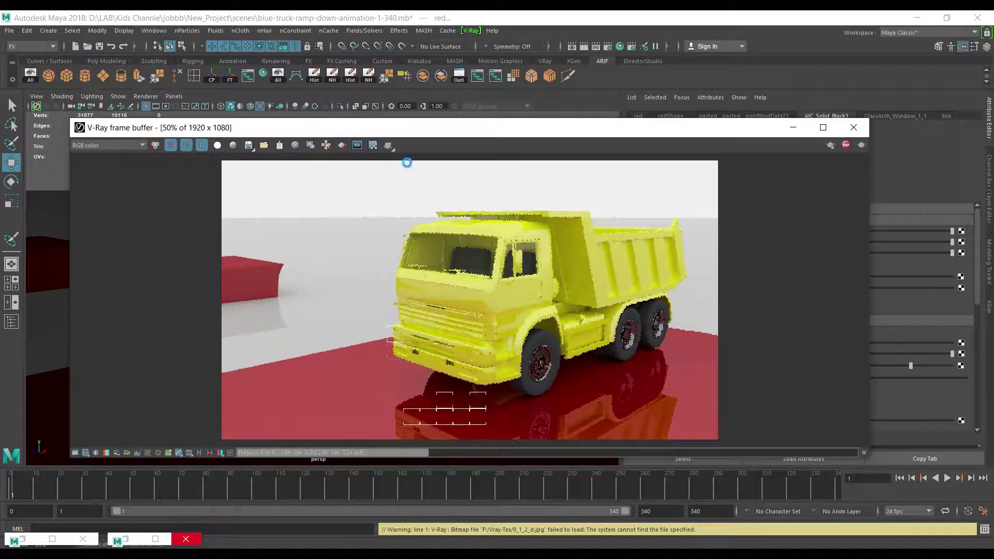
# Maximize the V-Ray frame buffer, view the image at 100%, and let the render finish
pyautogui.doubleClick(611, 127)
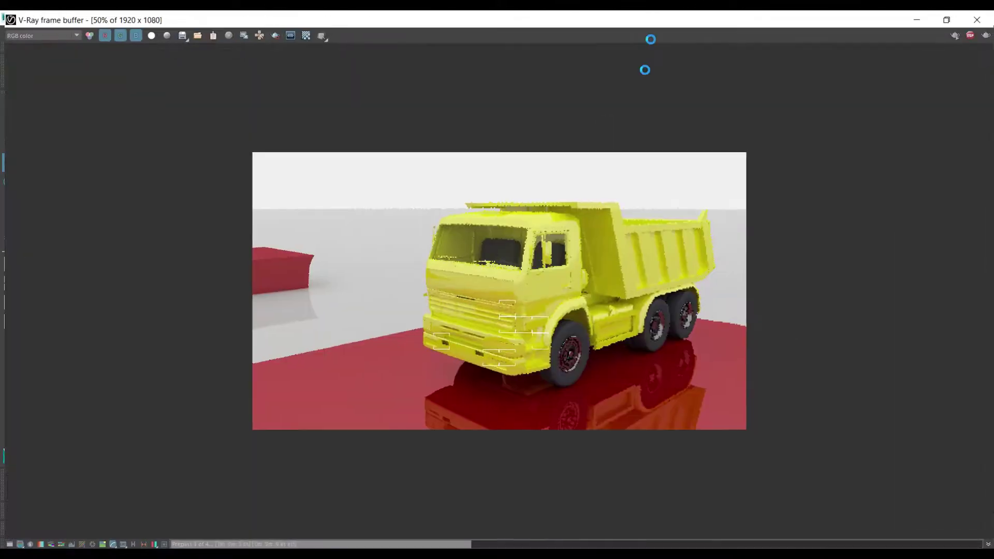
pyautogui.scroll(1, 808, 300)
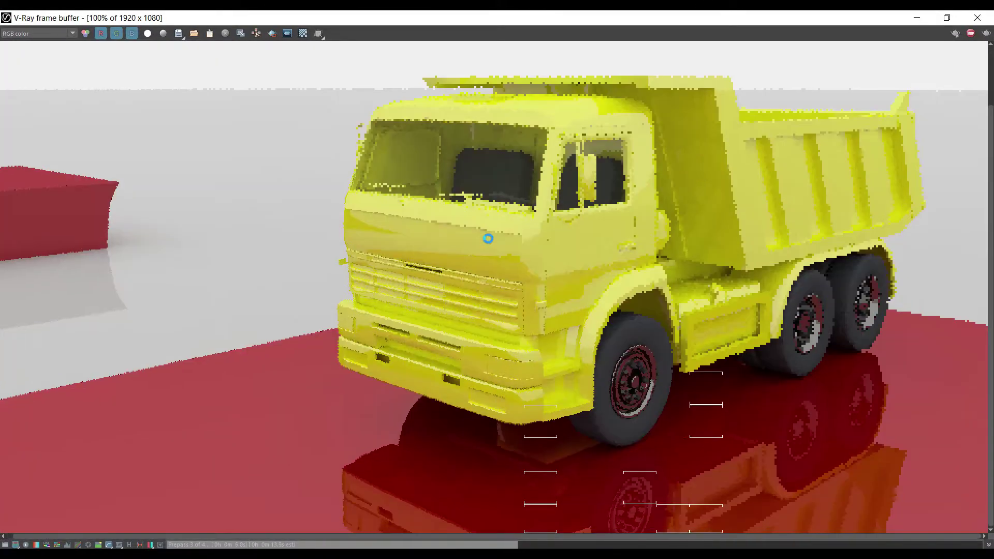
pyautogui.scroll(-1, 510, 295)
pyautogui.scroll(1, 513, 304)
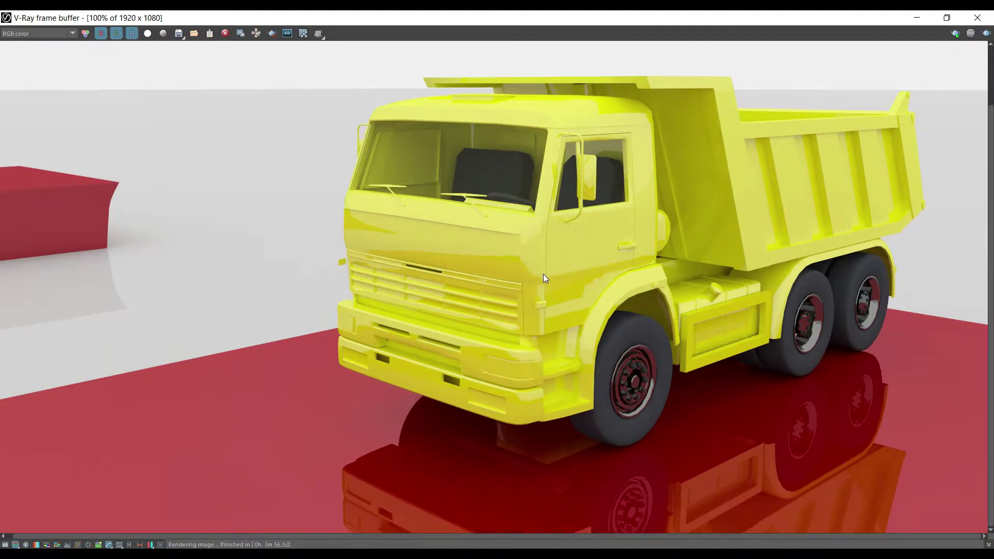
pyautogui.scroll(-1, 542, 274)
pyautogui.scroll(1, 542, 274)
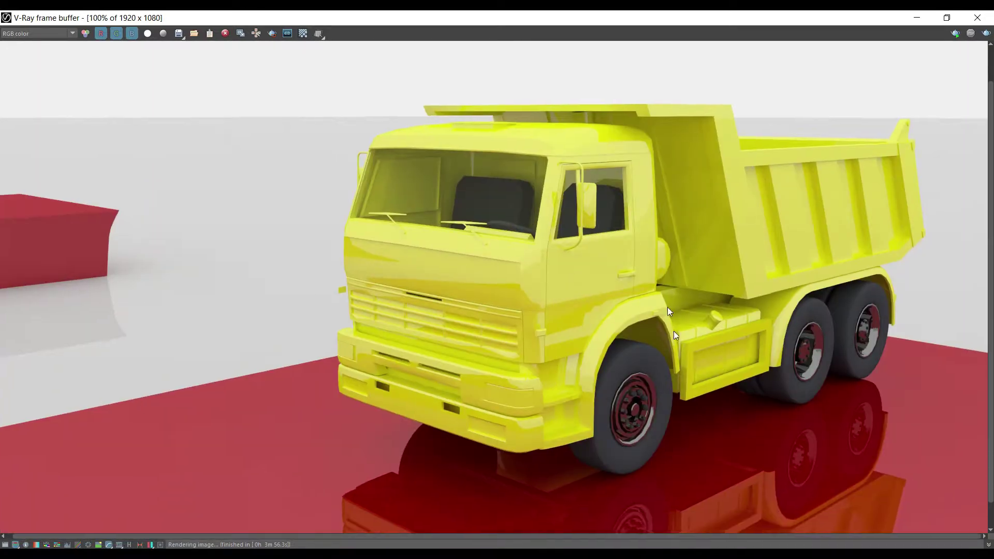
pyautogui.scroll(-1, 521, 293)
pyautogui.scroll(1, 520, 292)
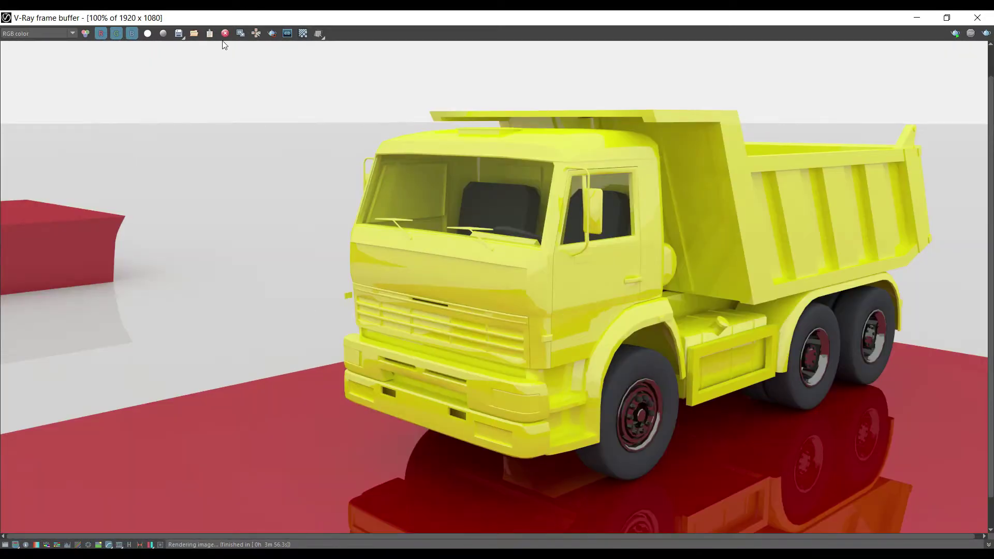
# Save the finished render to the Desktop as the PNG 'vray'
pyautogui.click(179, 32)
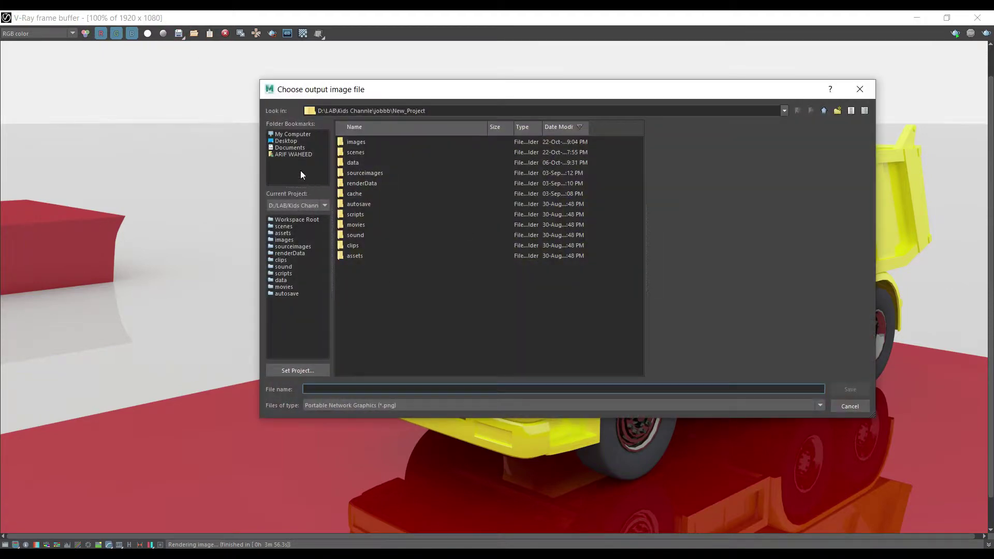
pyautogui.click(284, 140)
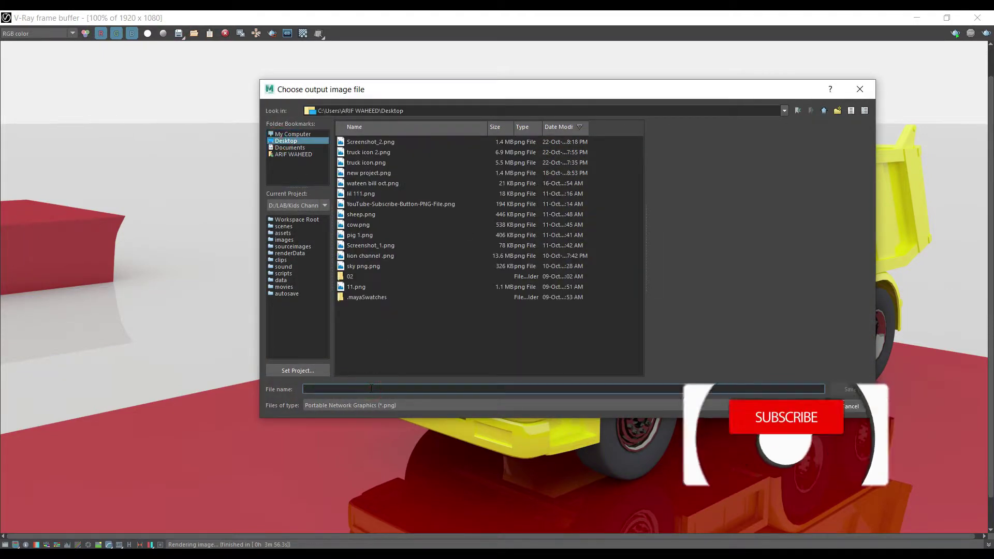
pyautogui.write('vray t')
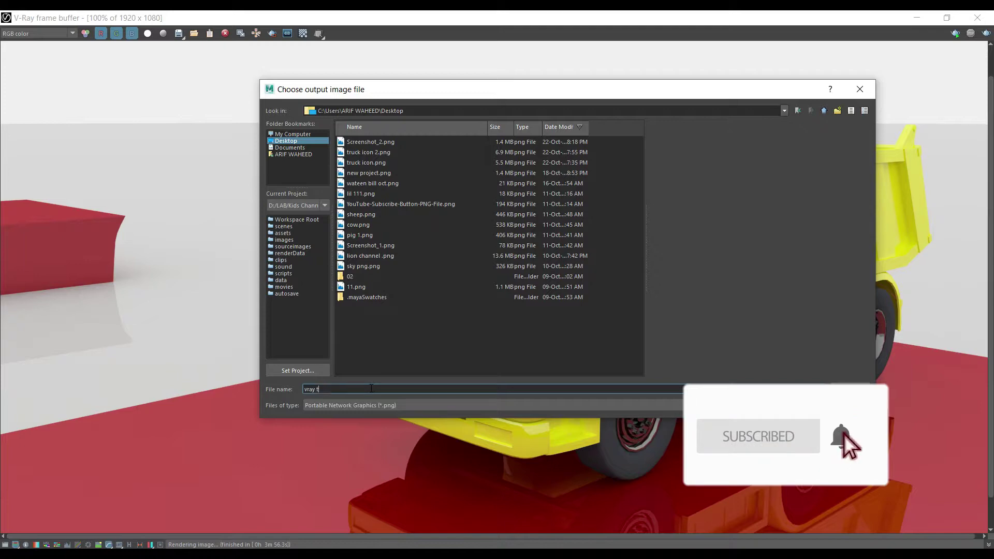
pyautogui.press('Return')
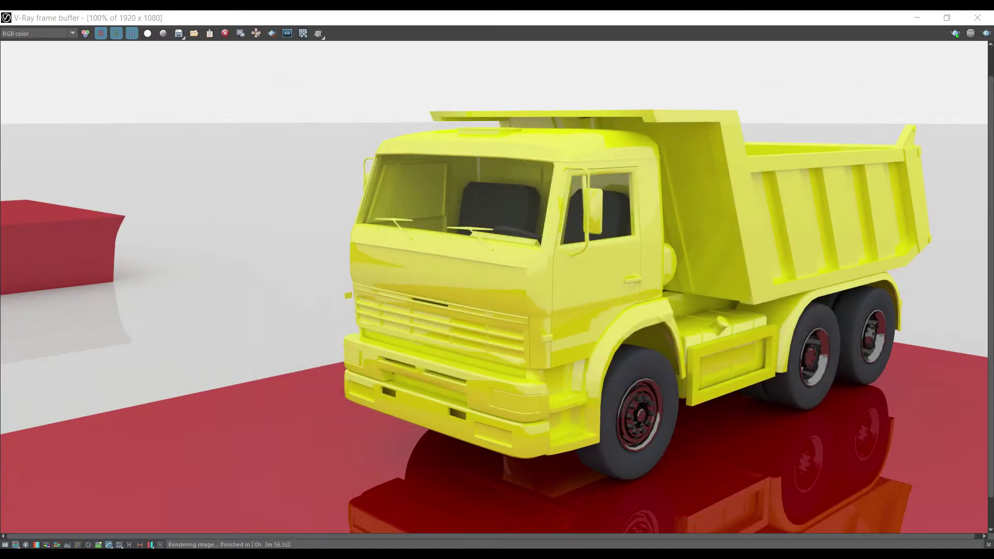